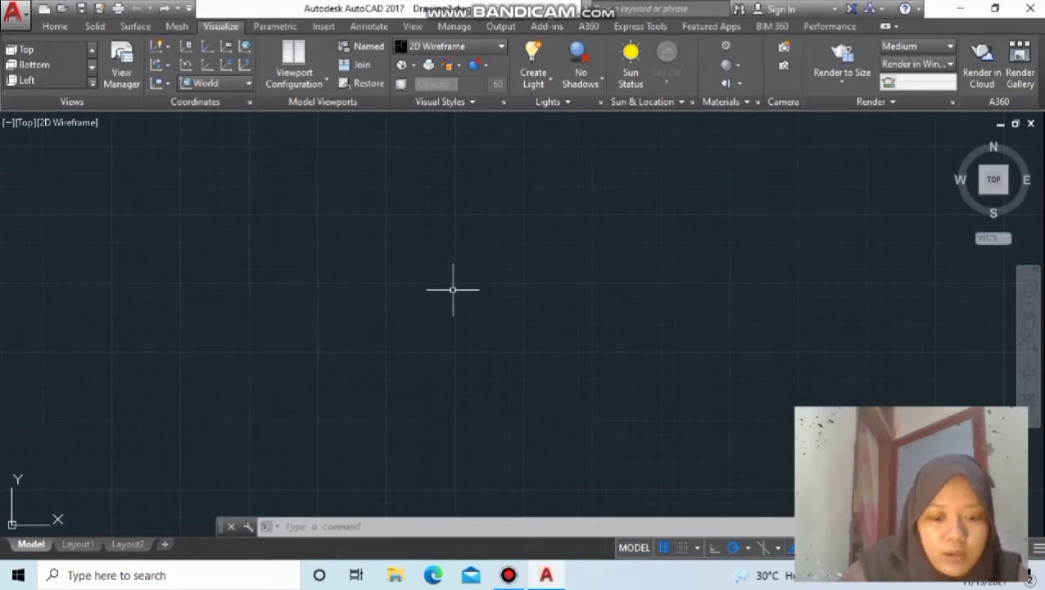
# Step: Set drawing units to Decimal with 0.00 length precision and Millimeters insertion scale
pyautogui.write('units')
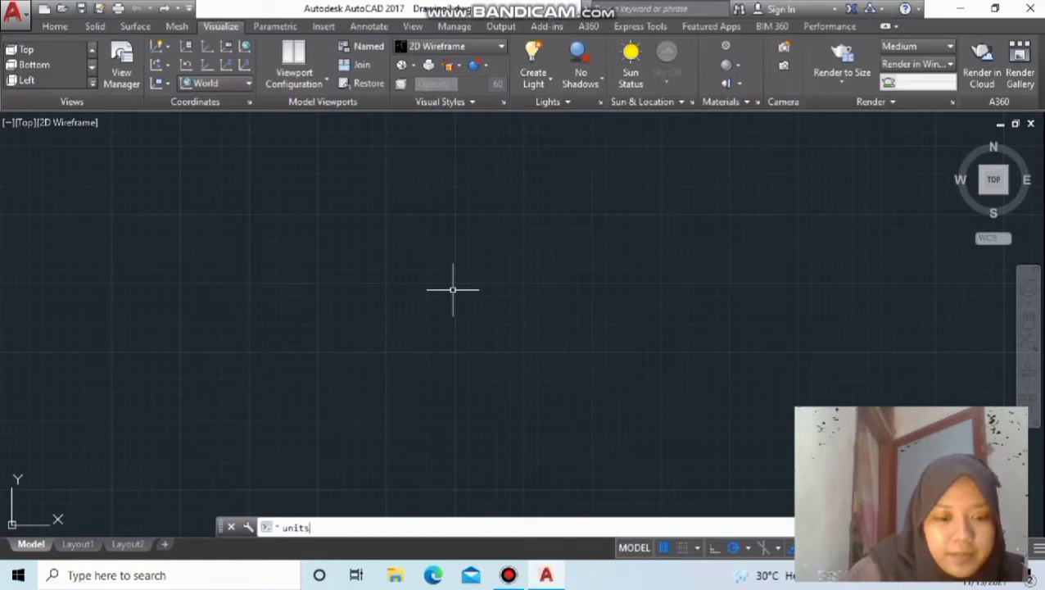
pyautogui.press('Return')
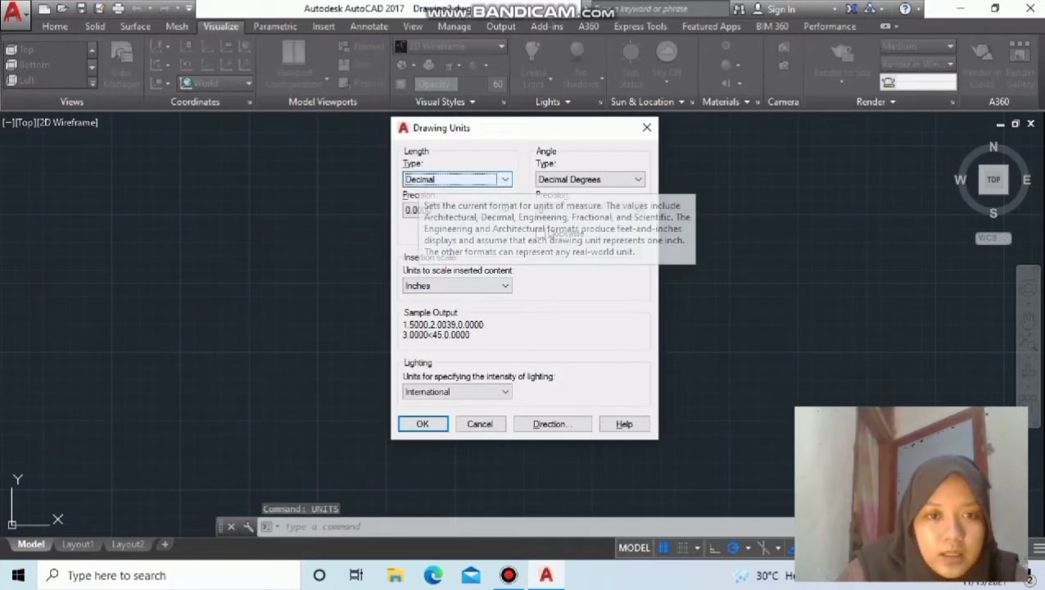
pyautogui.click(458, 178)
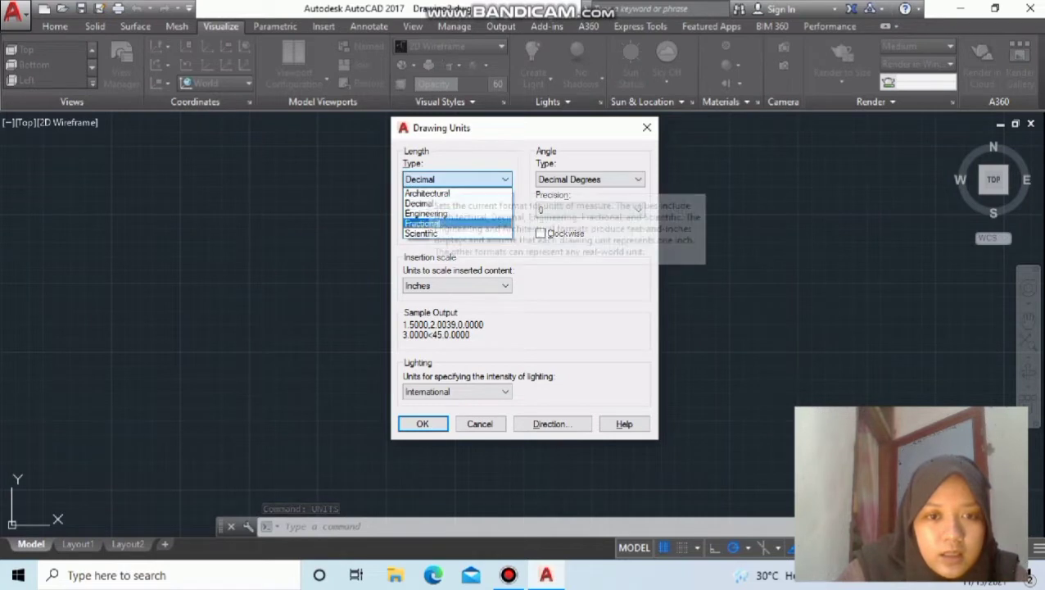
pyautogui.press('Return')
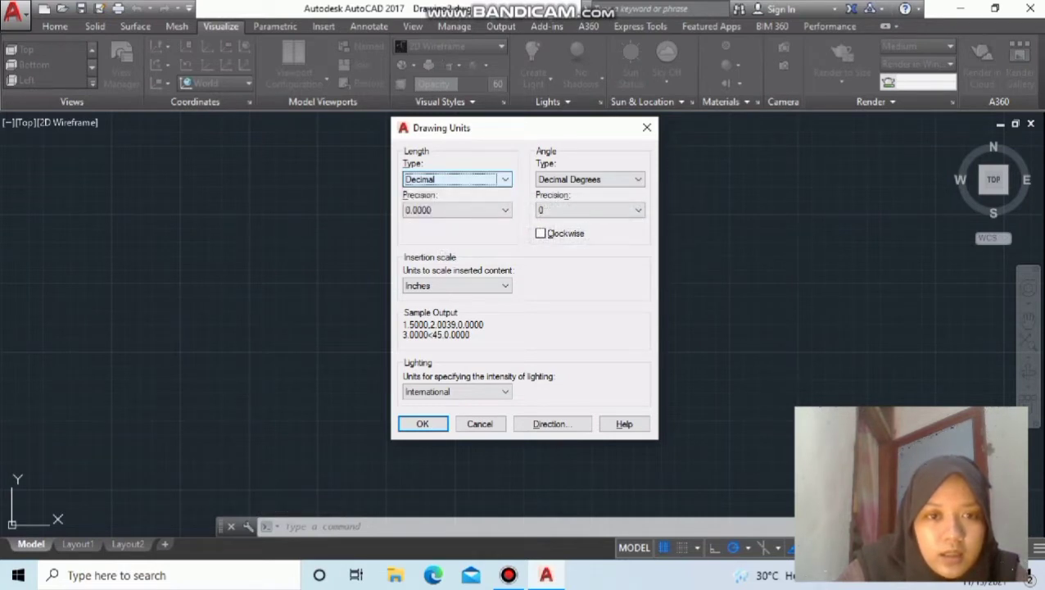
pyautogui.press('Tab')
pyautogui.click(456, 210)
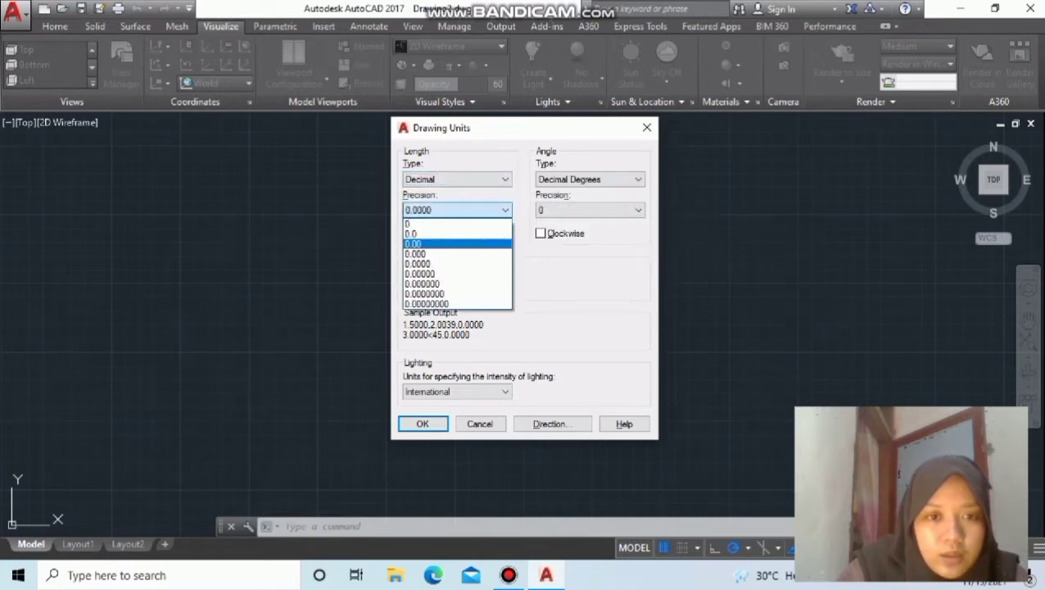
pyautogui.press('Return')
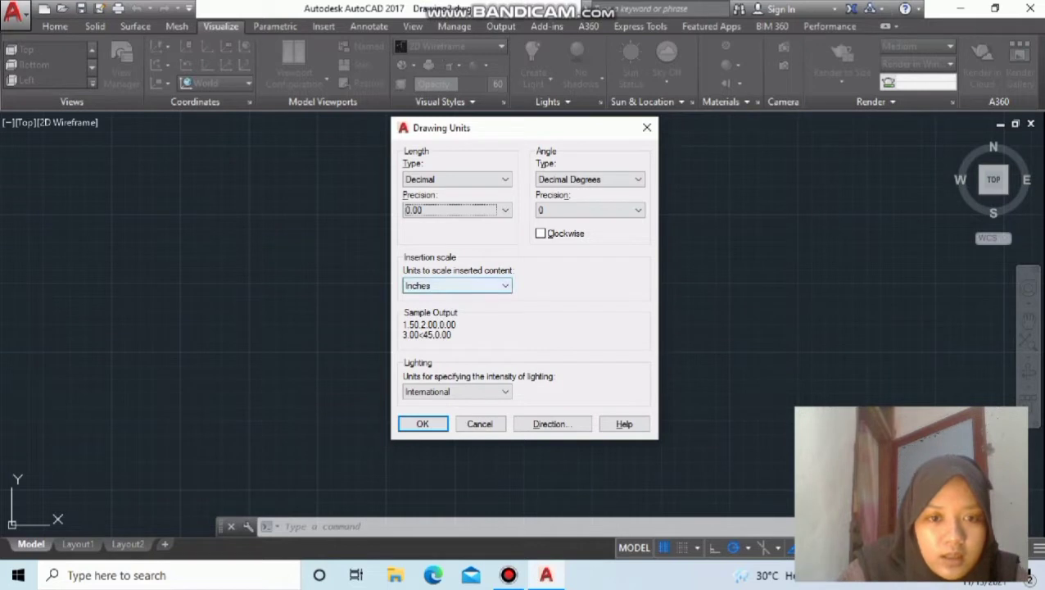
pyautogui.click(457, 285)
pyautogui.click(434, 345)
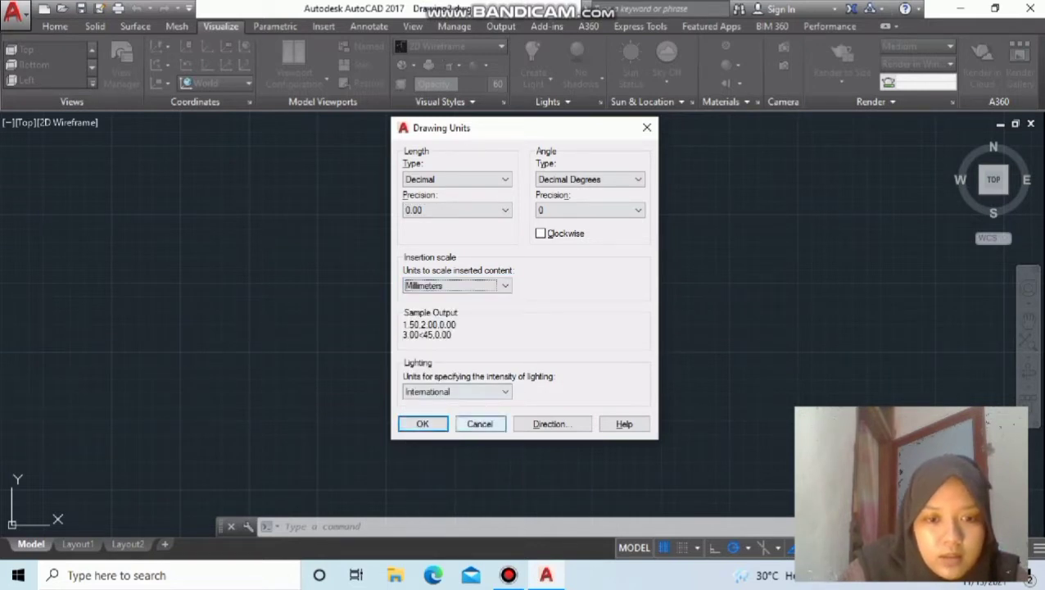
pyautogui.click(422, 424)
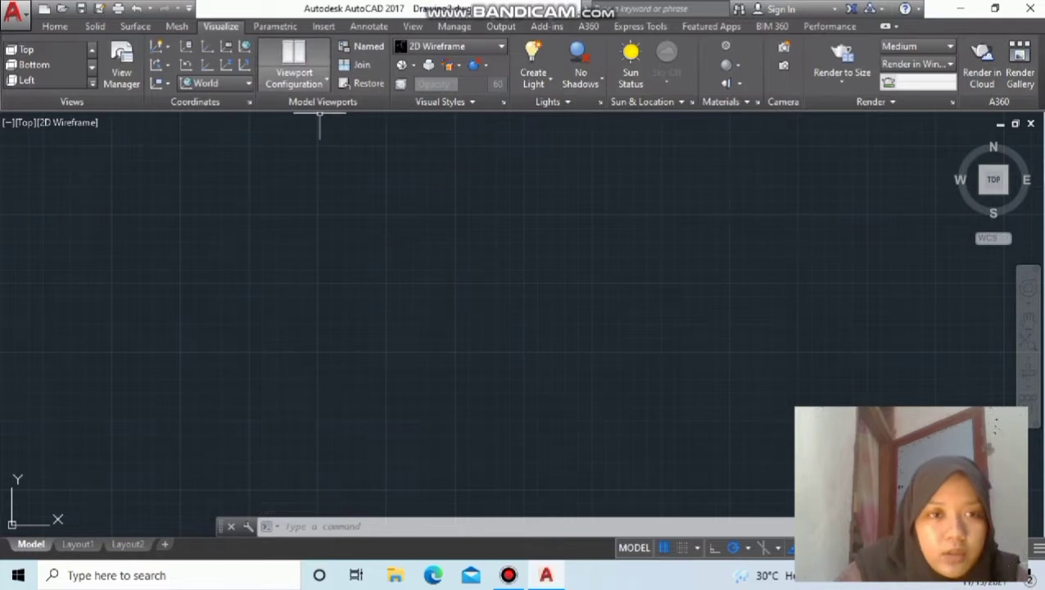
# Step: Split model space into two vertical viewports and turn on the grid in the left one
pyautogui.click(296, 77)
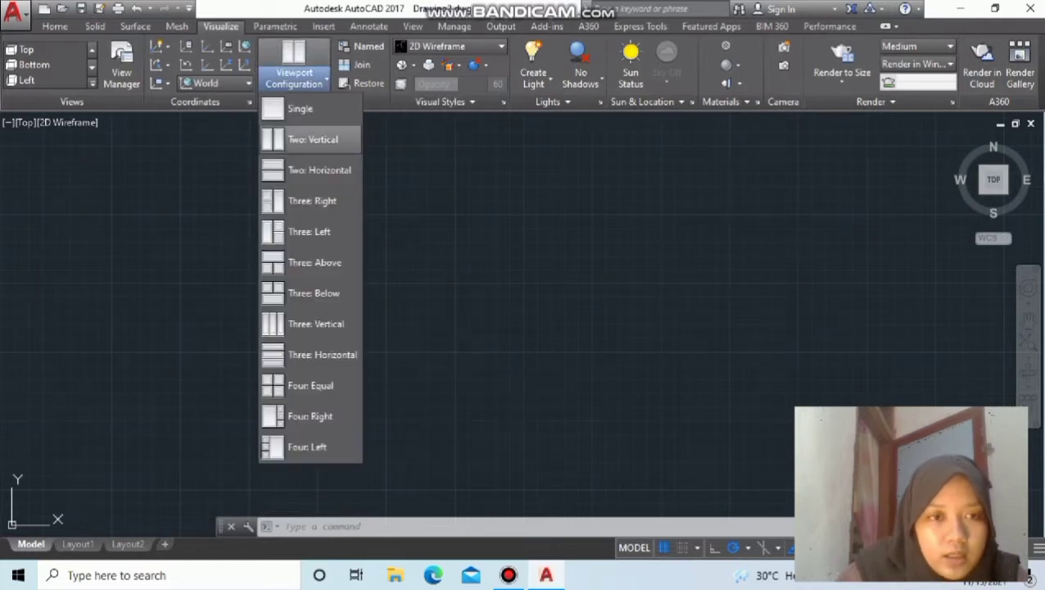
pyautogui.click(312, 139)
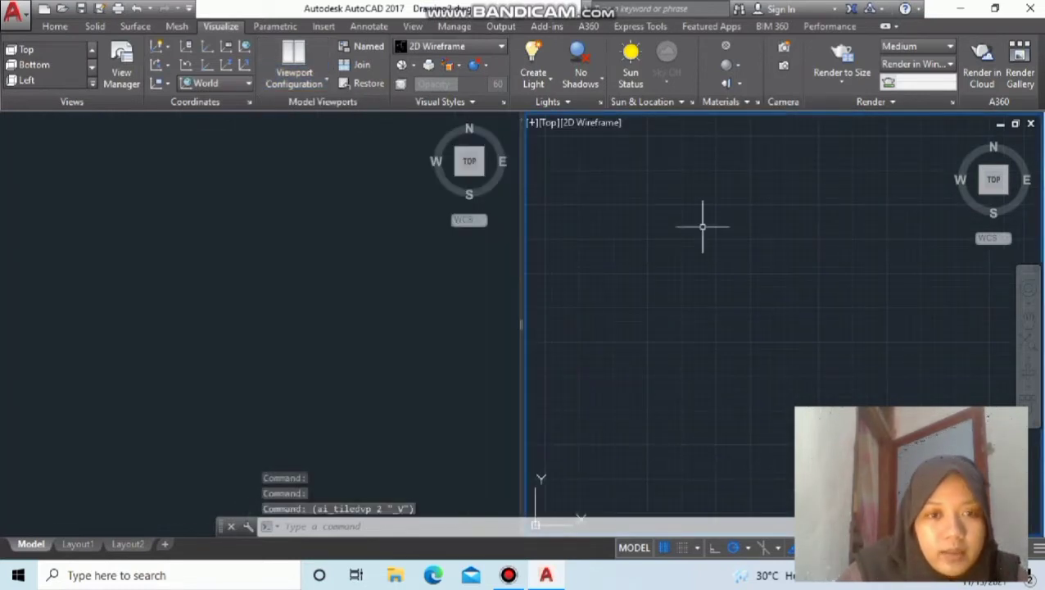
pyautogui.click(167, 215)
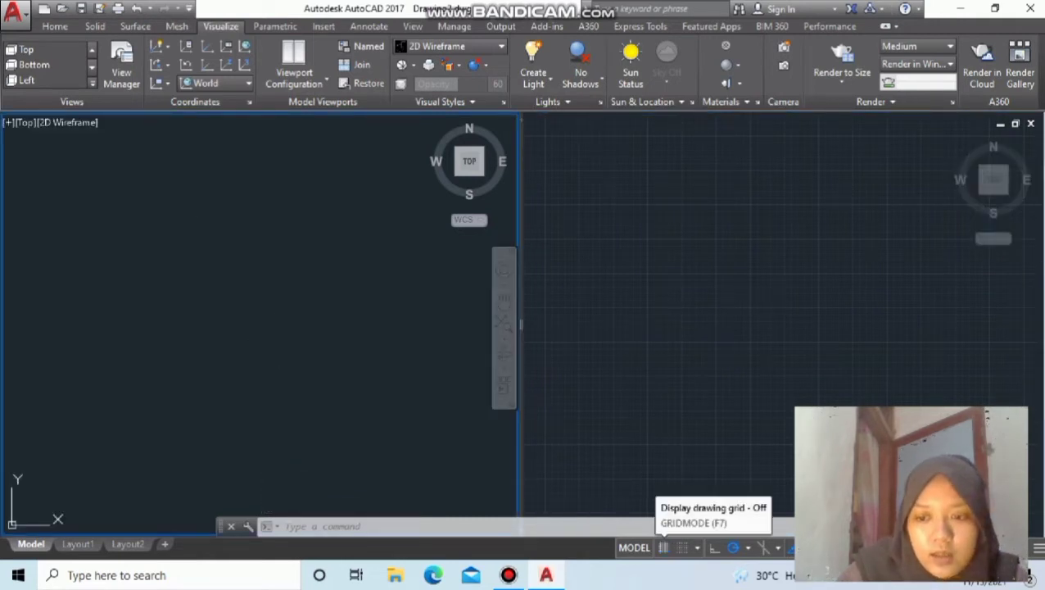
pyautogui.click(664, 547)
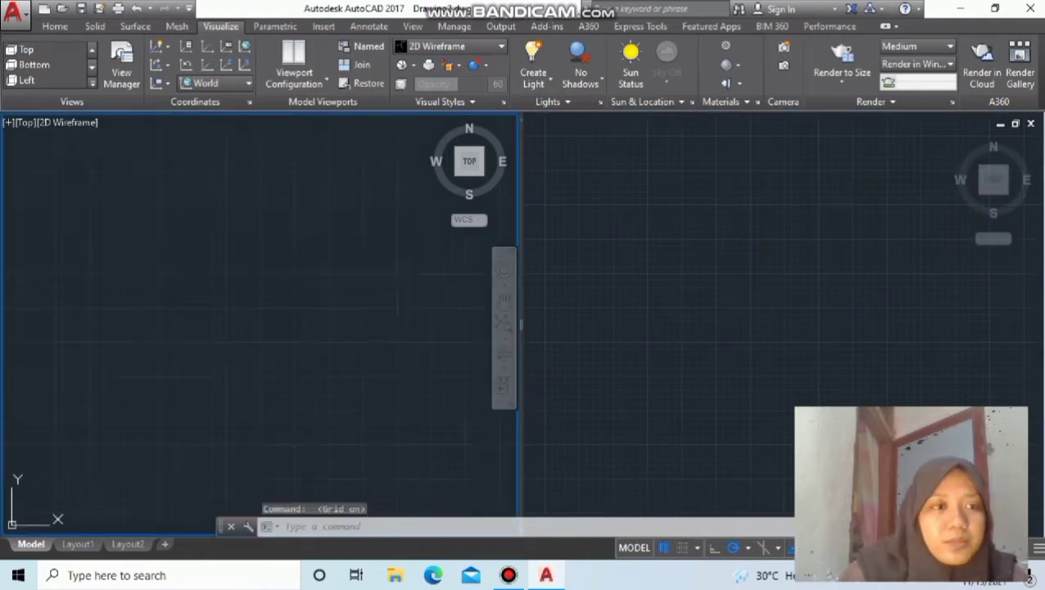
pyautogui.click(590, 187)
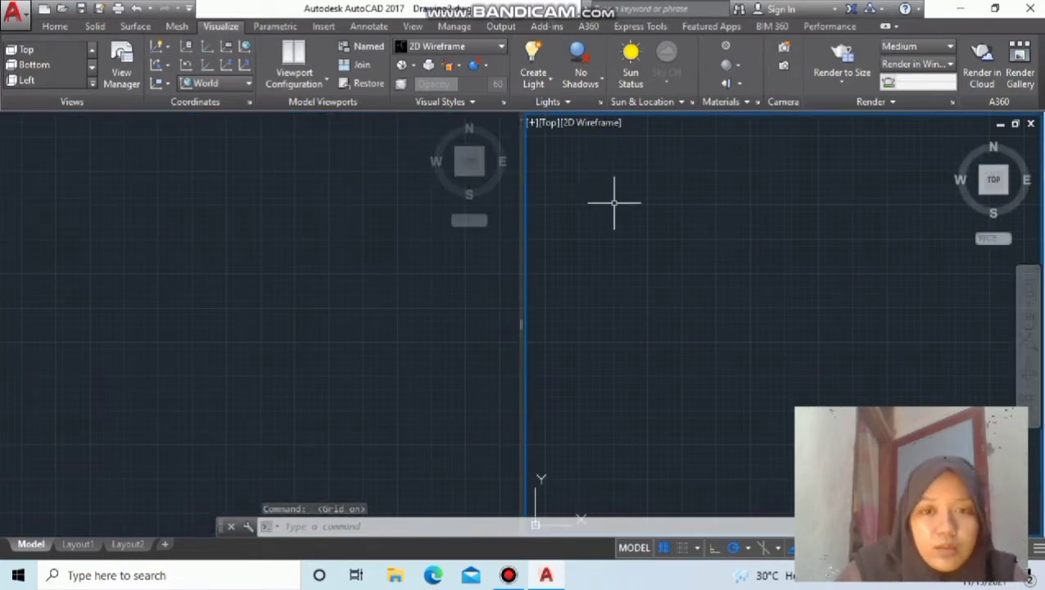
# Step: Switch the right viewport to the Conceptual visual style, then reactivate the left viewport
pyautogui.click(591, 122)
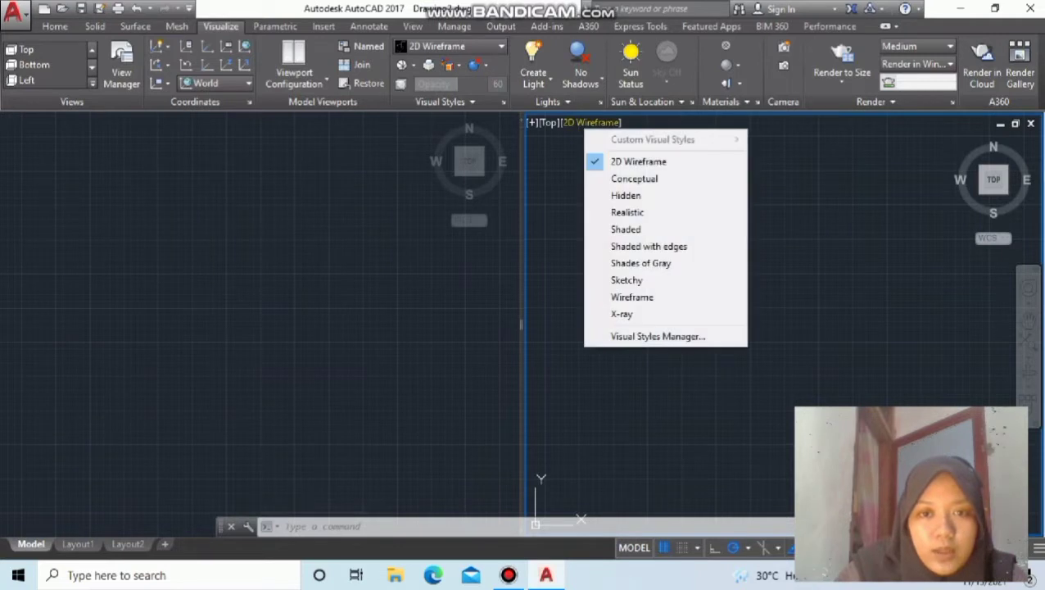
pyautogui.click(635, 179)
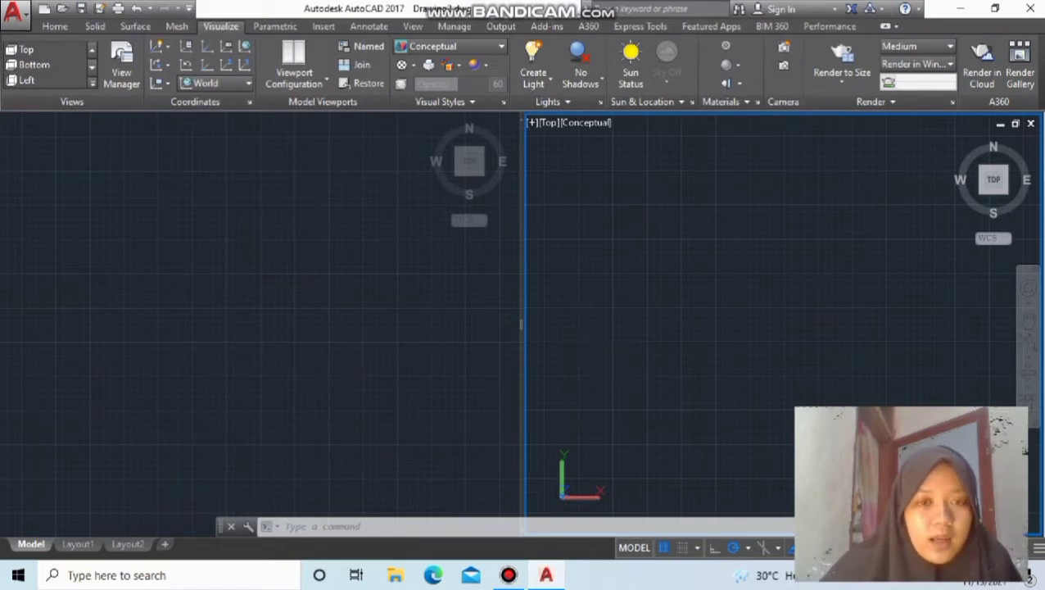
pyautogui.click(334, 198)
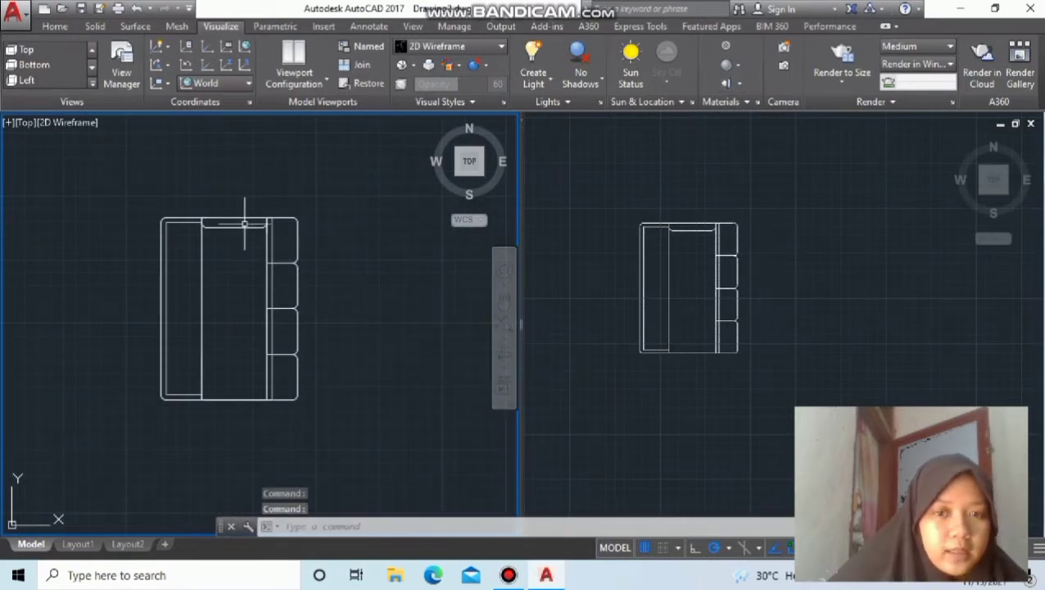
# Step: Zoom the left top view and orbit the right viewport to an angled isometric view of the sofa
pyautogui.scroll(2, 252, 264)
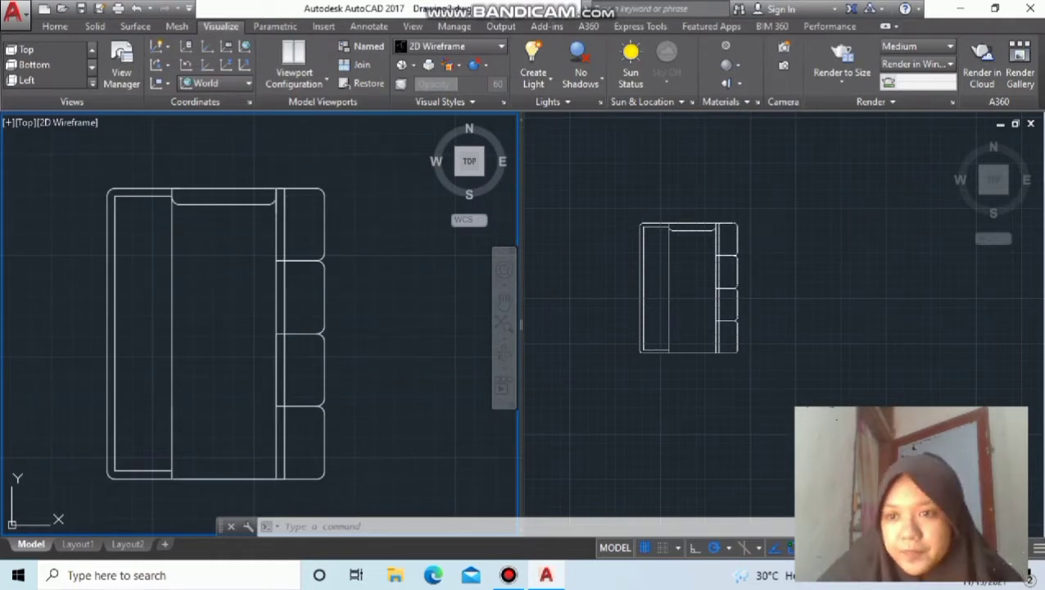
pyautogui.hotkey('ctrl', 'r')
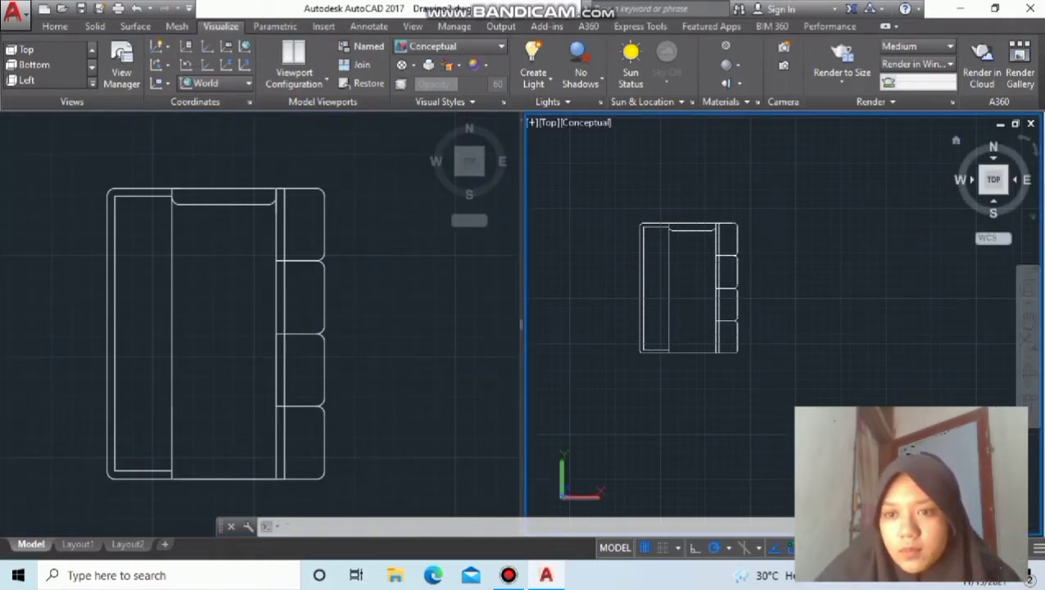
pyautogui.click(984, 189)
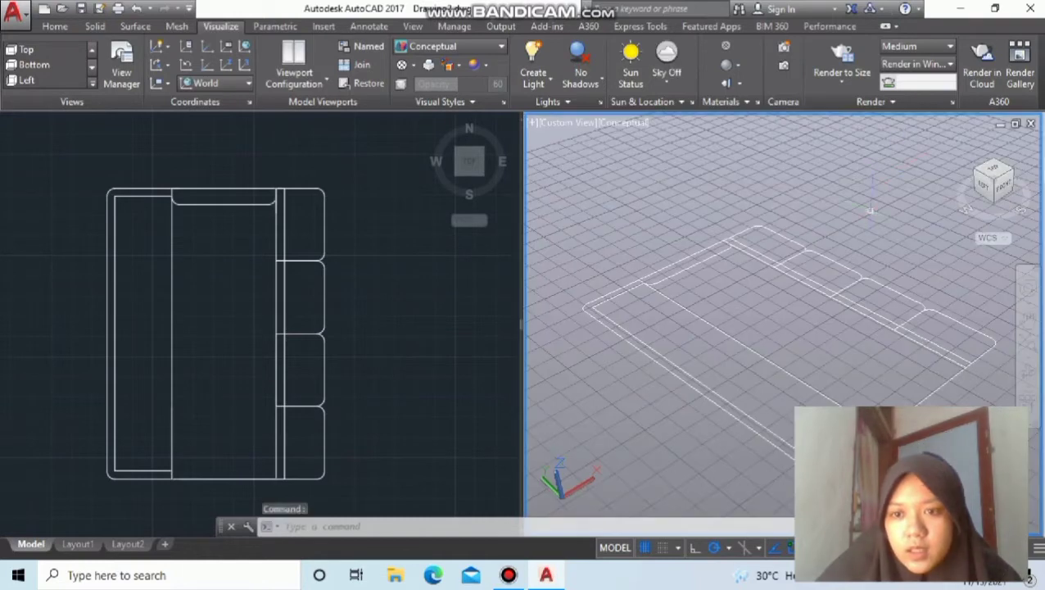
pyautogui.keyDown('shift'); pyautogui.moveTo(870, 217); pyautogui.dragTo(841, 185, button='middle'); pyautogui.keyUp('shift')
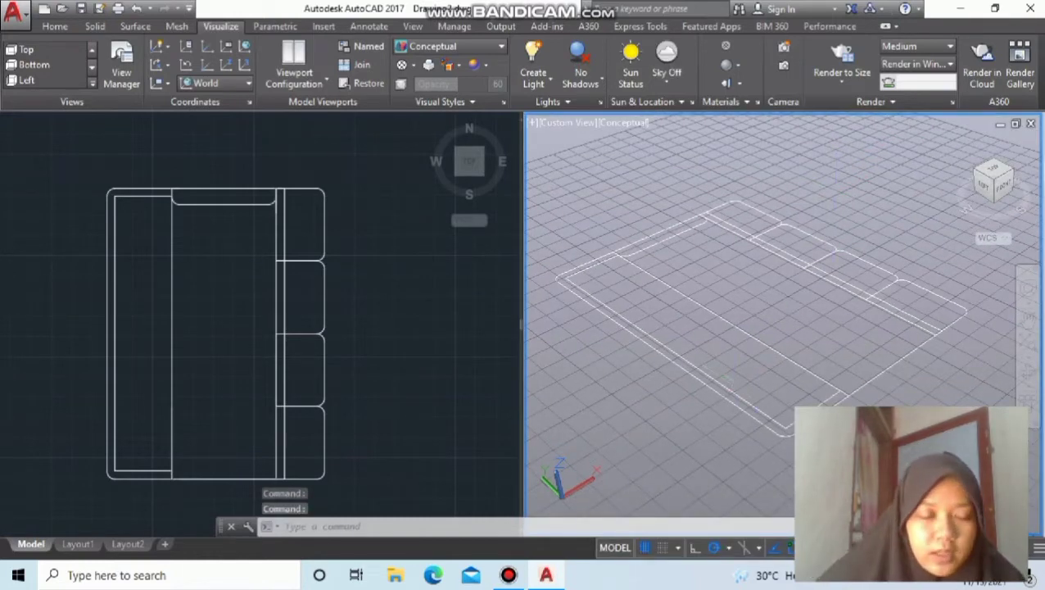
pyautogui.scroll(-1, 778, 309)
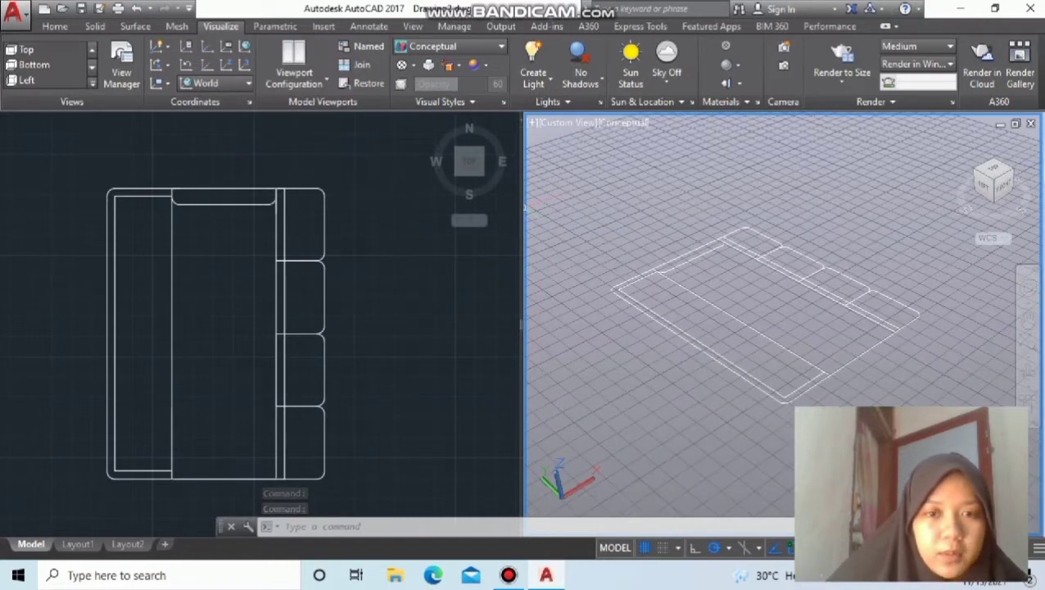
pyautogui.scroll(1, 779, 303)
pyautogui.scroll(1, 755, 303)
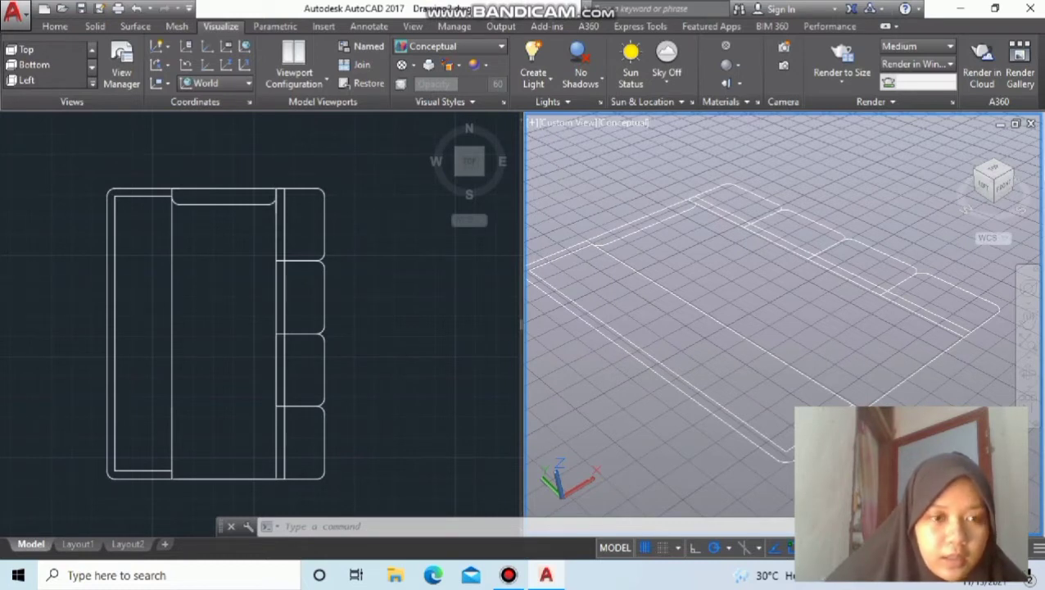
pyautogui.click(297, 174)
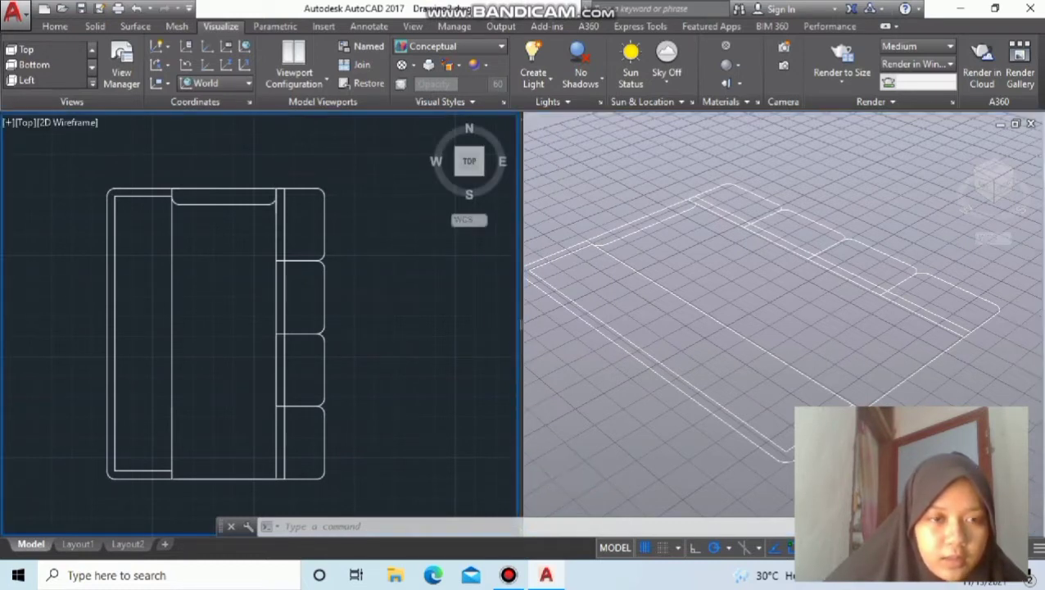
pyautogui.click(312, 191)
pyautogui.press('Escape')
pyautogui.click(327, 438)
pyautogui.click(189, 135)
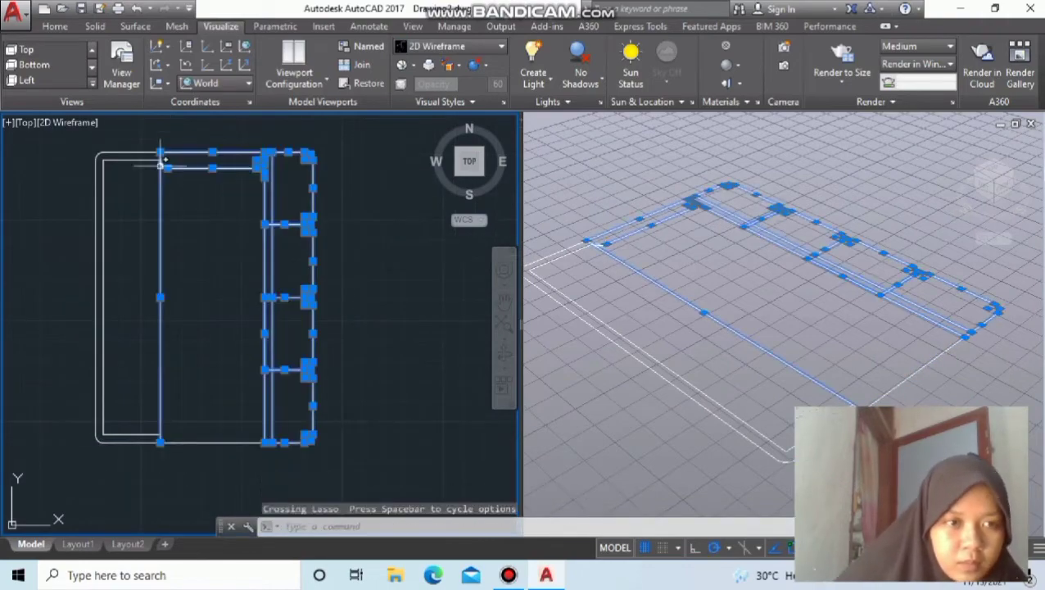
pyautogui.click(55, 26)
pyautogui.click(59, 62)
pyautogui.press('Escape')
pyautogui.scroll(5, 374, 275)
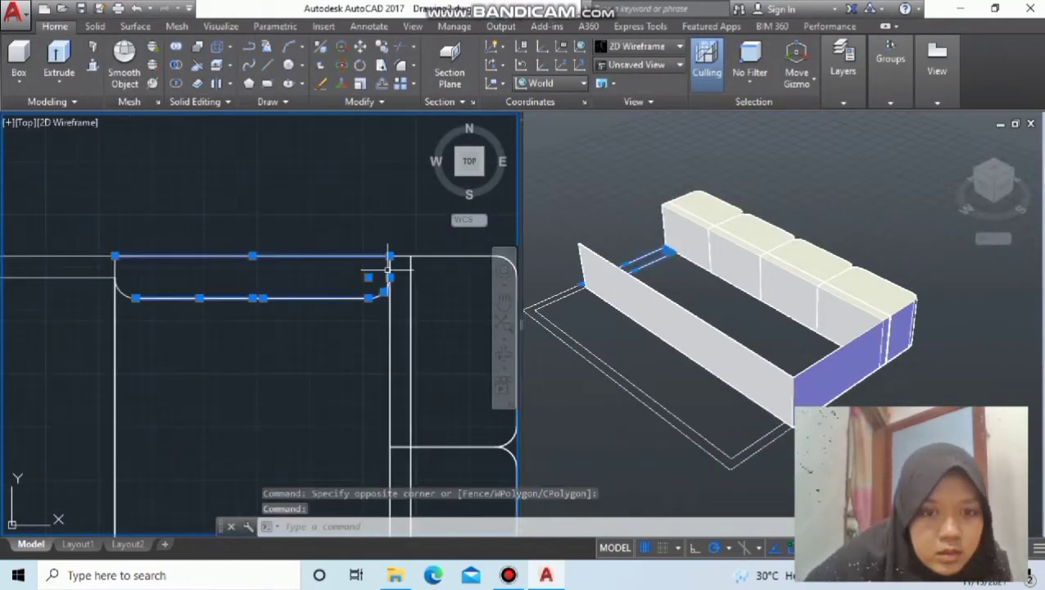
pyautogui.click(317, 280)
pyautogui.write('180')
pyautogui.press('Return')
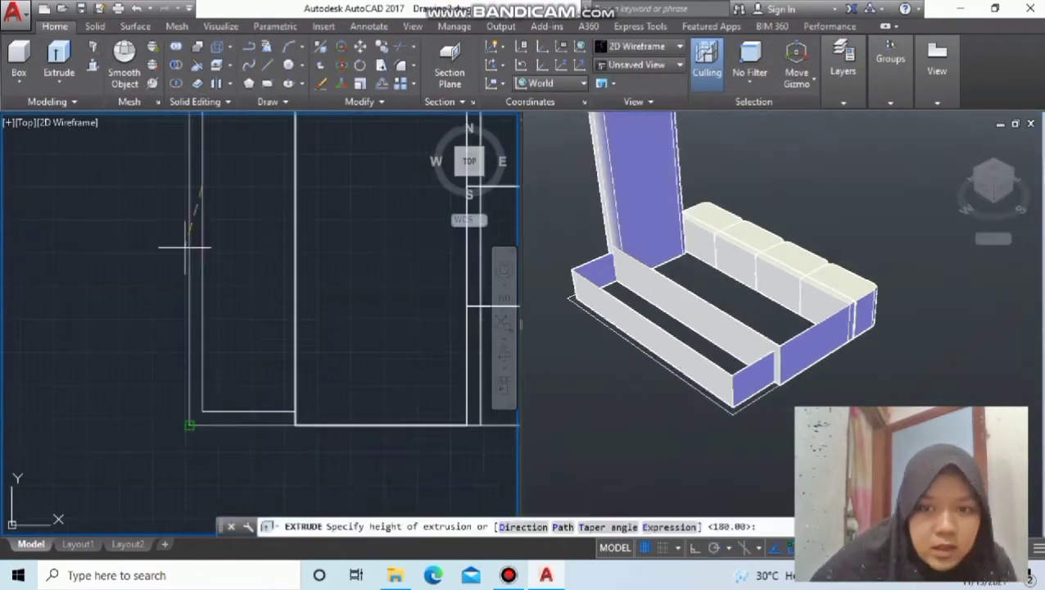
pyautogui.write('15')
pyautogui.press('Return')
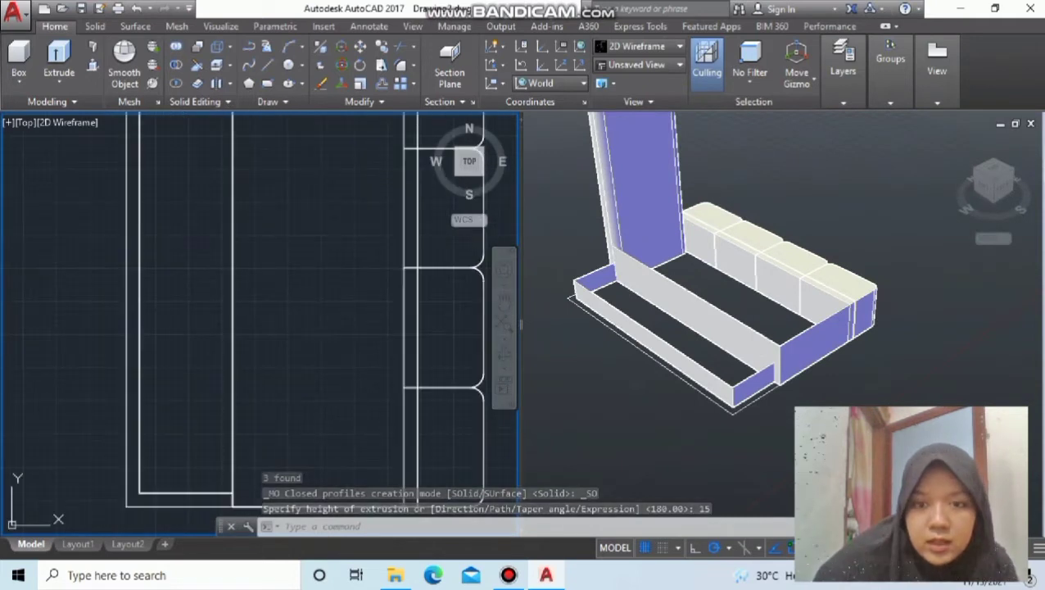
pyautogui.click(580, 233)
pyautogui.keyDown('shift'); pyautogui.moveTo(580, 233); pyautogui.dragTo(709, 258, button='middle'); pyautogui.keyUp('shift')
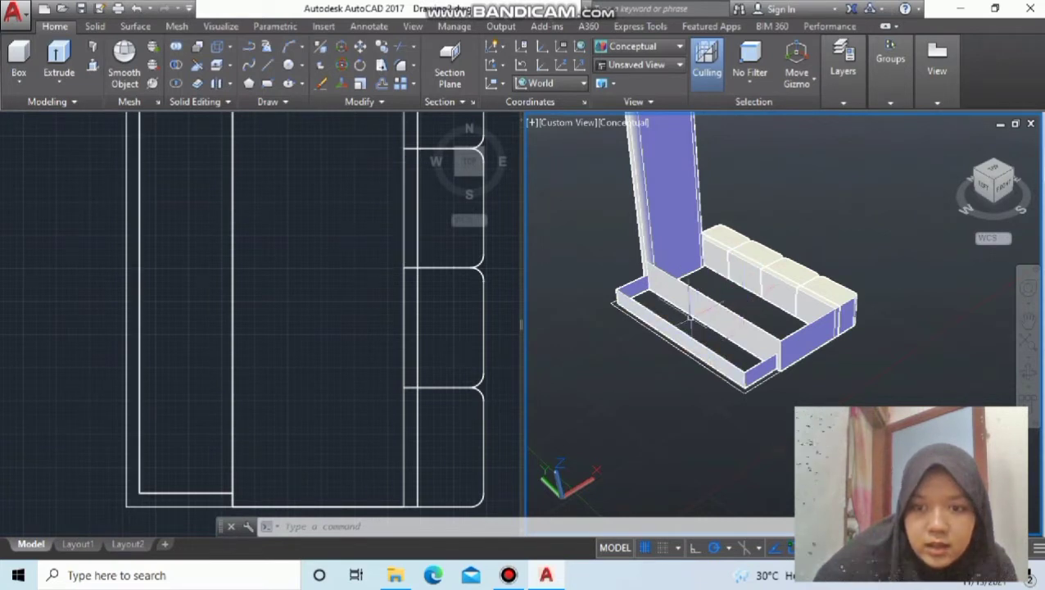
pyautogui.click(741, 307)
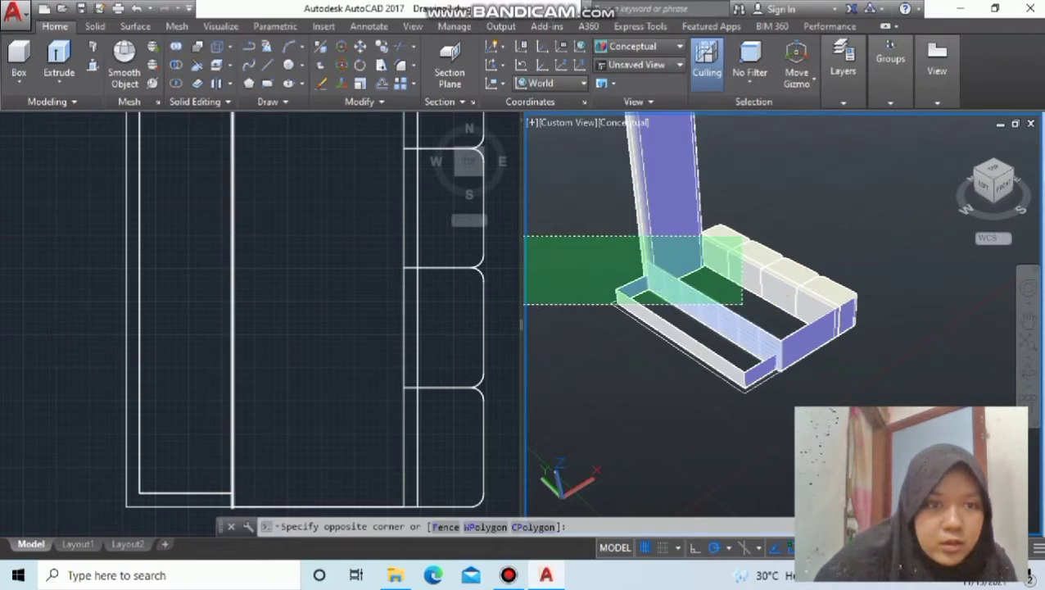
pyautogui.press('Escape')
pyautogui.click(397, 361)
pyautogui.scroll(-2, 320, 226)
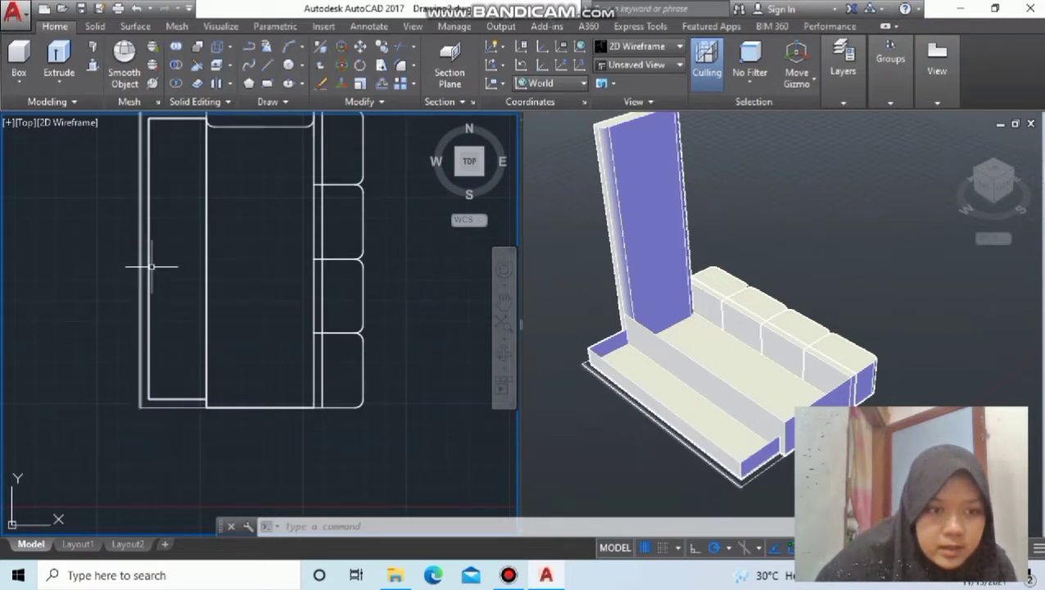
pyautogui.moveTo(176, 225); pyautogui.dragTo(203, 273, button='middle')
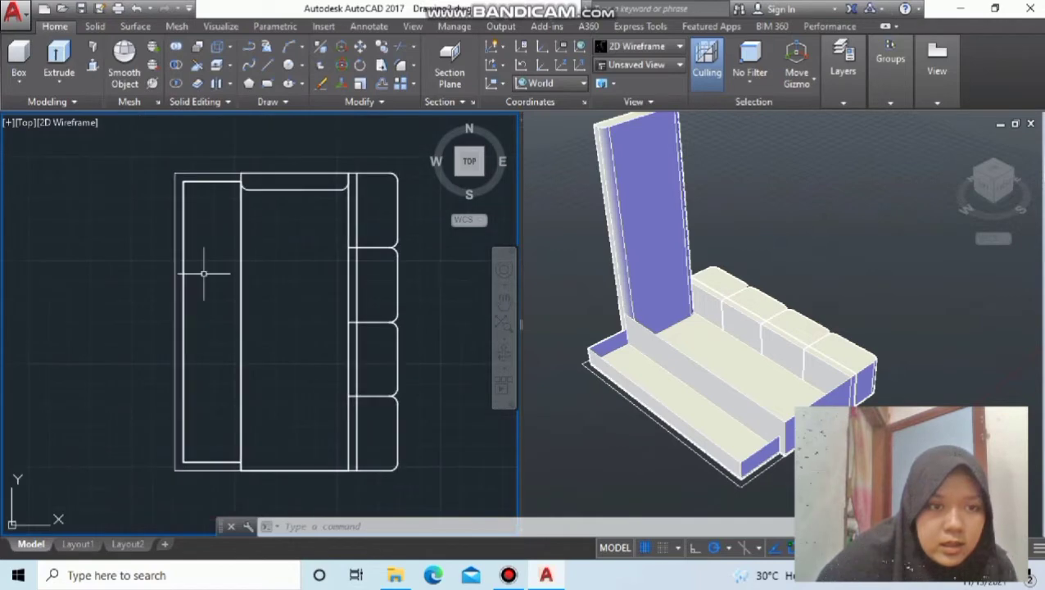
pyautogui.scroll(2, 204, 274)
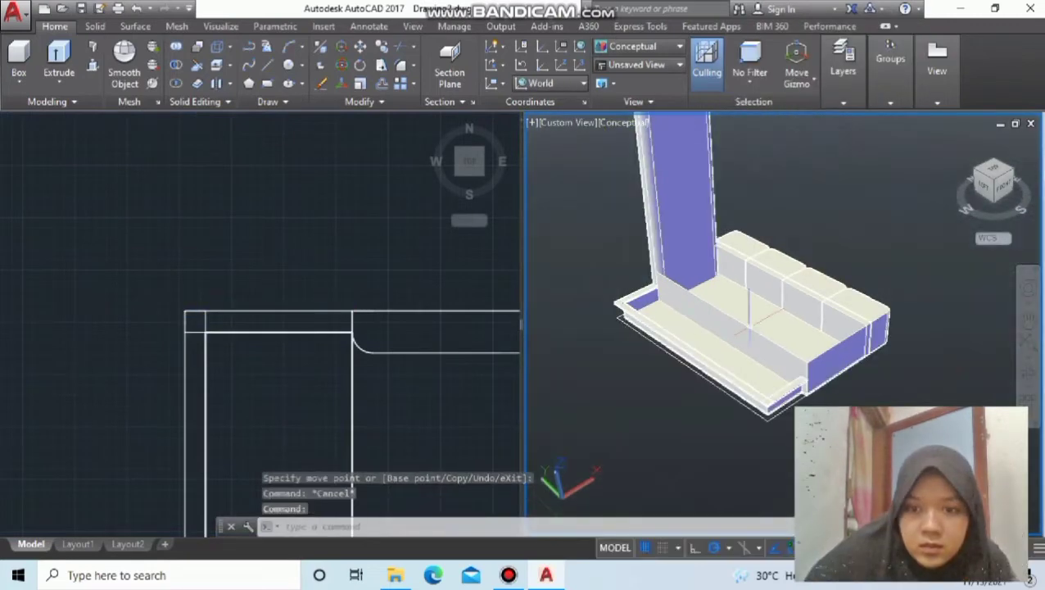
pyautogui.scroll(1, 759, 342)
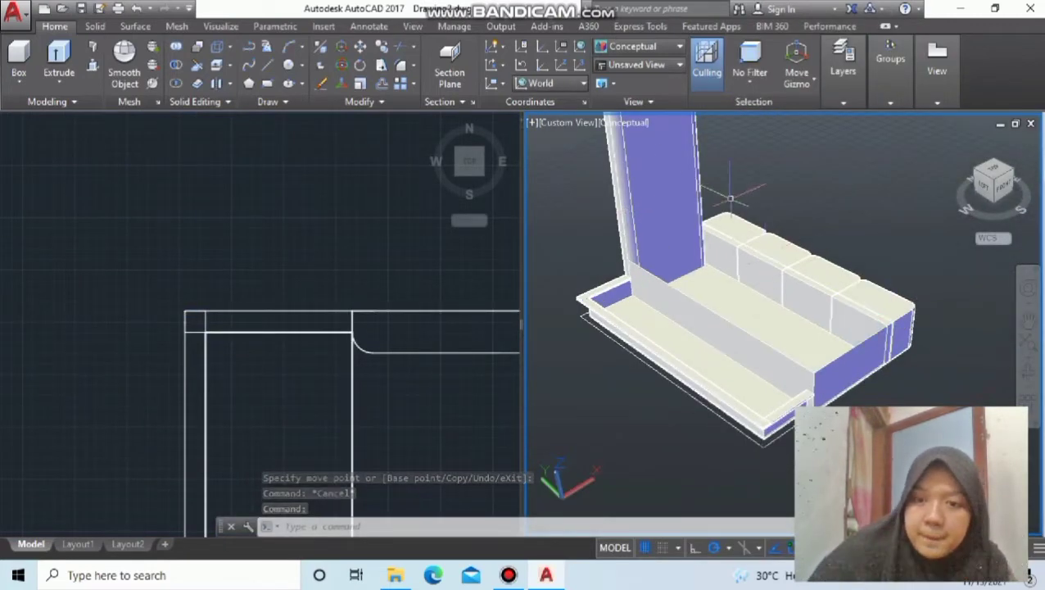
pyautogui.scroll(-1, 730, 199)
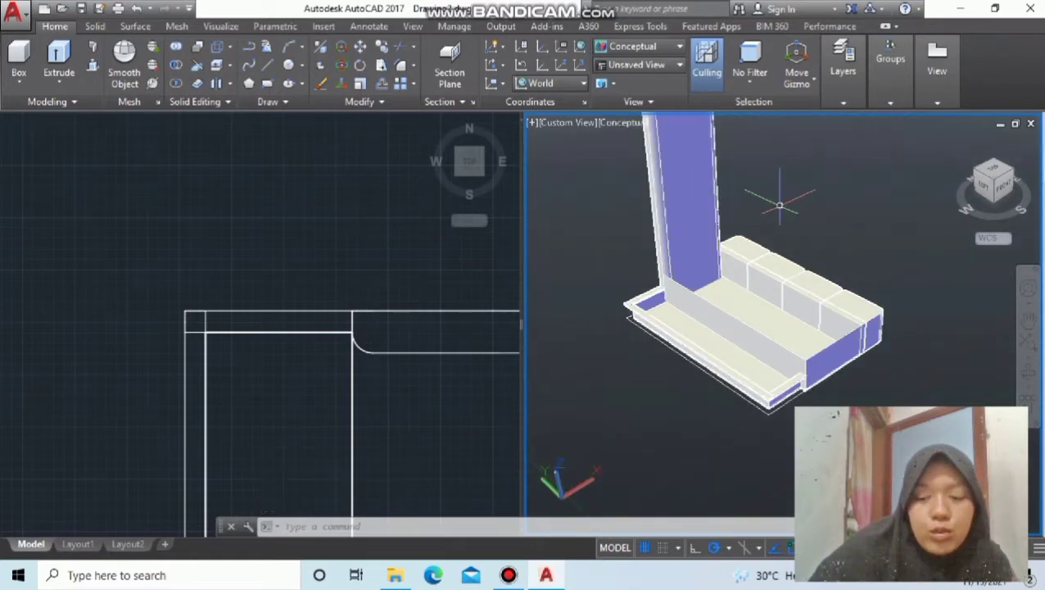
pyautogui.moveTo(768, 198); pyautogui.dragTo(764, 256, button='middle')
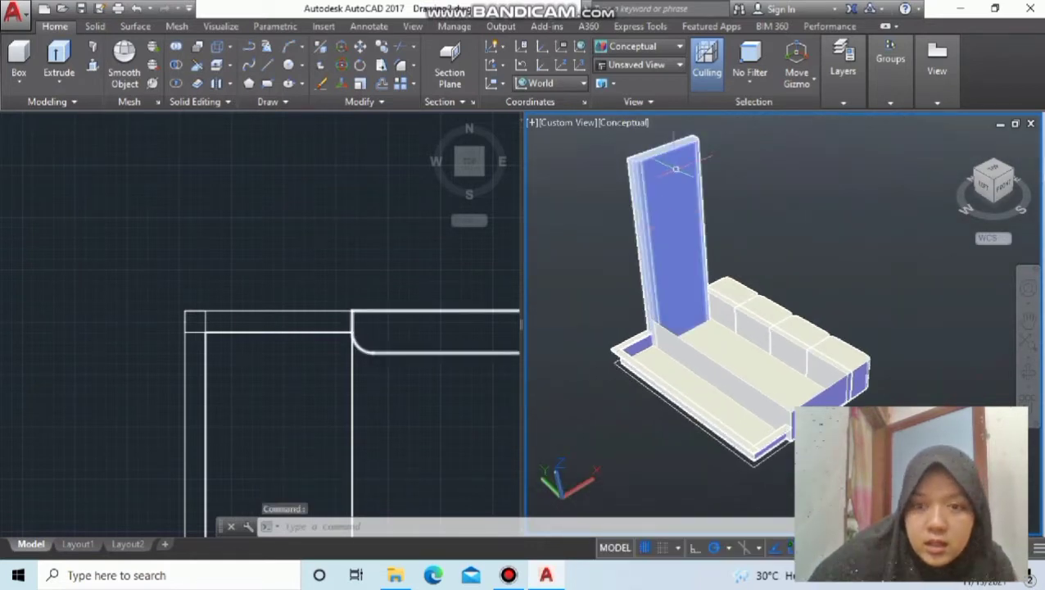
# Step: Draw an arc below the headboard's inner edge using a 30-unit second point
pyautogui.click(316, 357)
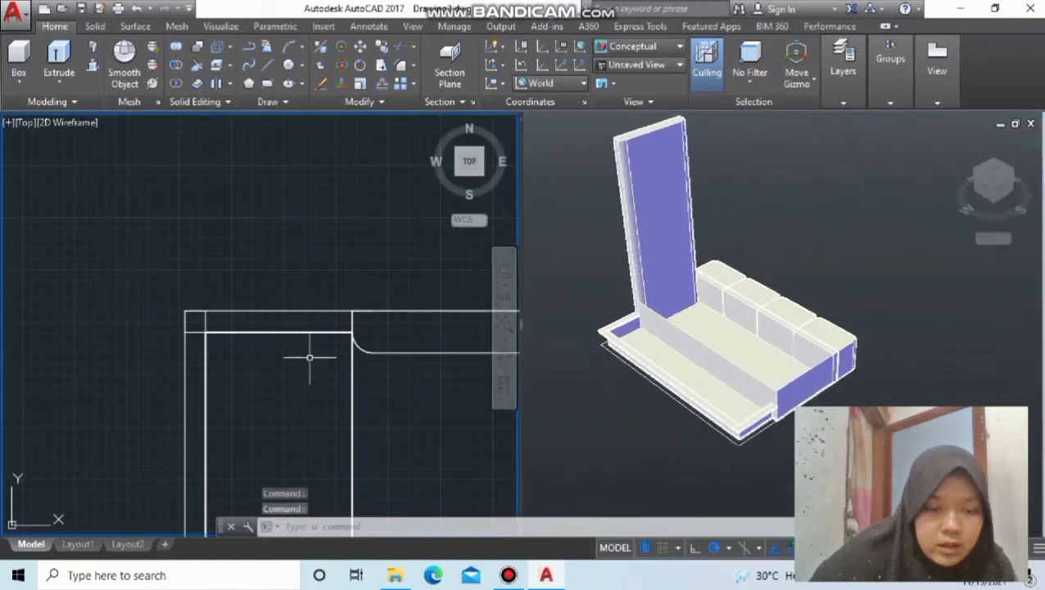
pyautogui.moveTo(316, 357); pyautogui.dragTo(193, 350, button='middle')
pyautogui.write('ARC')
pyautogui.press('Return')
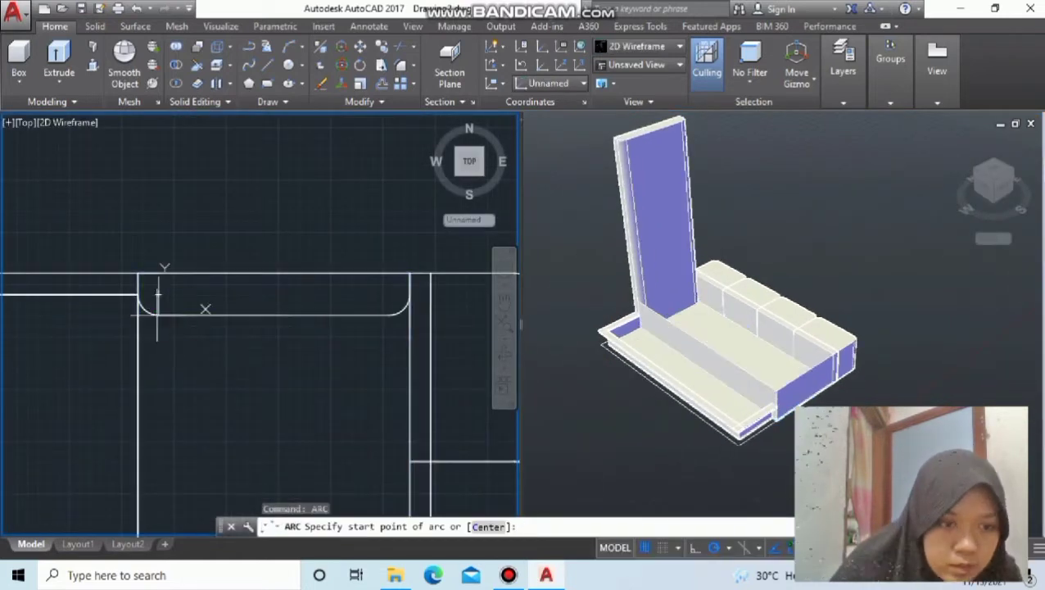
pyautogui.click(205, 309)
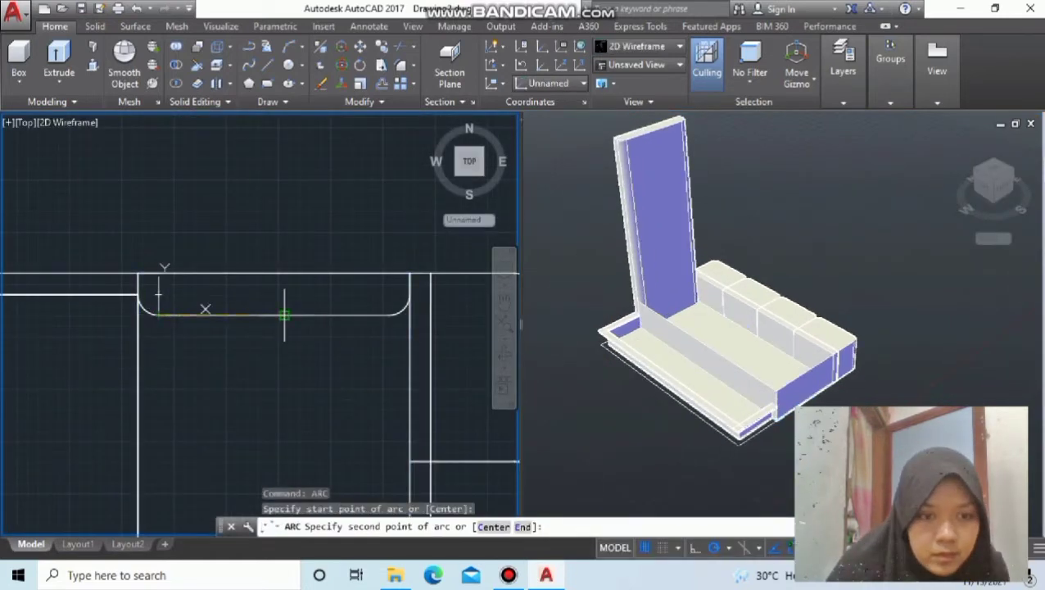
pyautogui.click(283, 313)
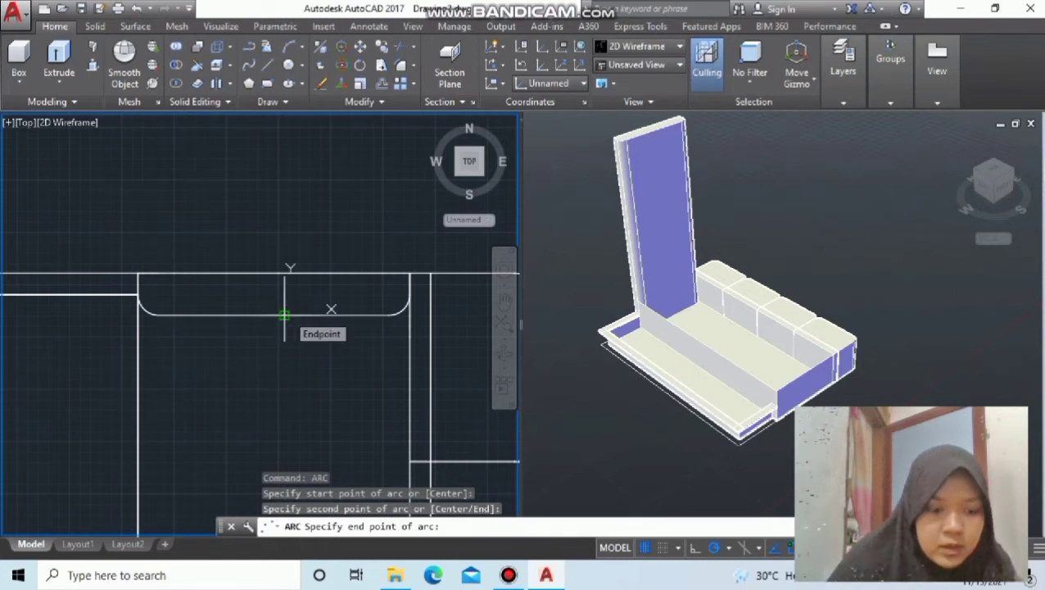
pyautogui.click(157, 318)
pyautogui.write('30')
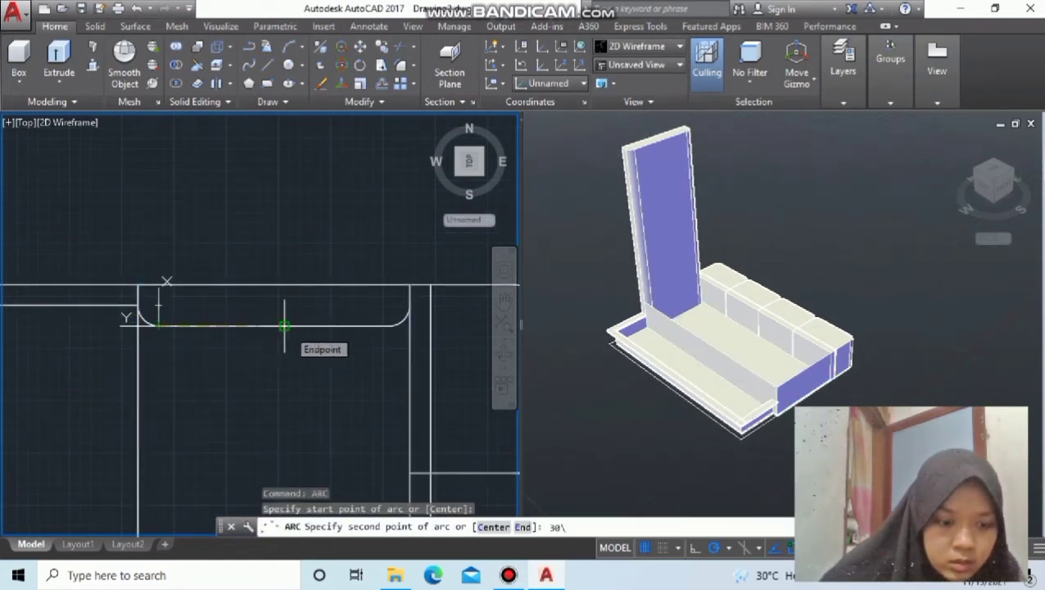
pyautogui.press('Return')
pyautogui.click(287, 326)
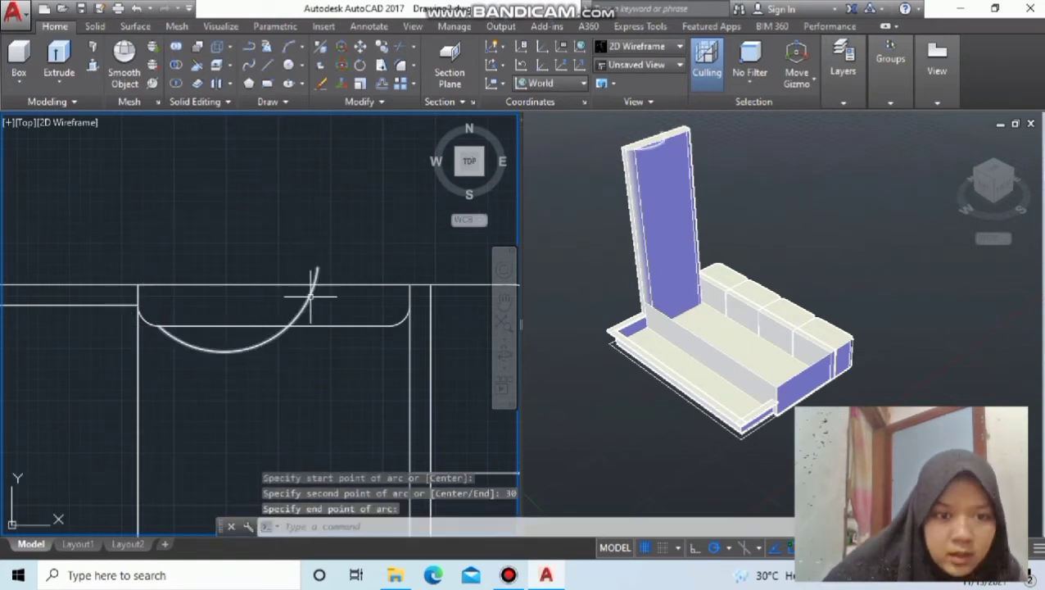
pyautogui.click(221, 351)
pyautogui.click(287, 326)
pyautogui.press('Escape')
pyautogui.click(245, 348)
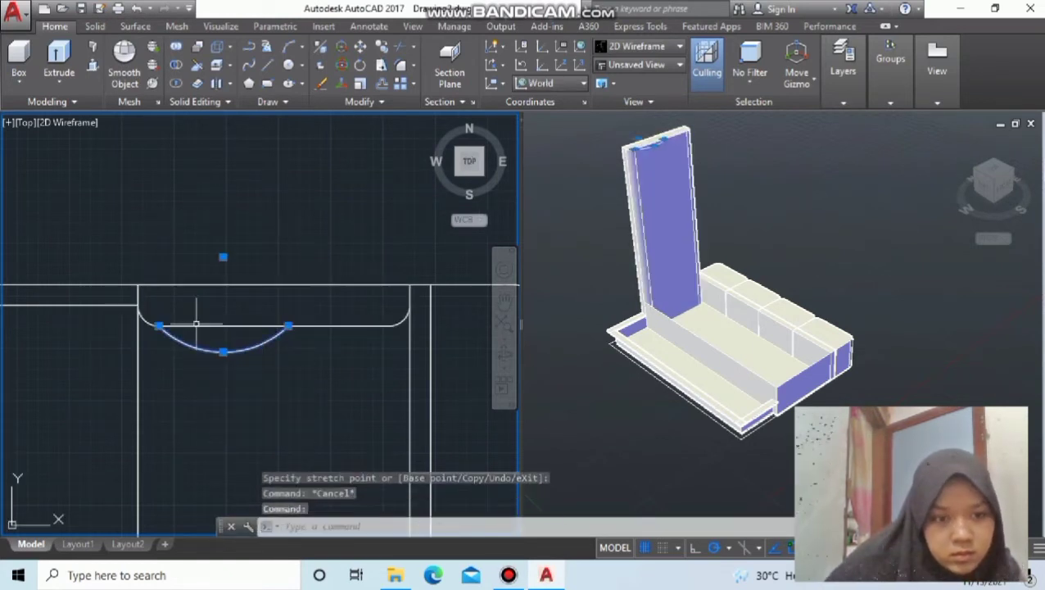
pyautogui.press('Escape')
# Step: Close the arc with a straight line between its endpoints and join both into one polyline
pyautogui.write('lin')
pyautogui.press('Return')
pyautogui.click(158, 326)
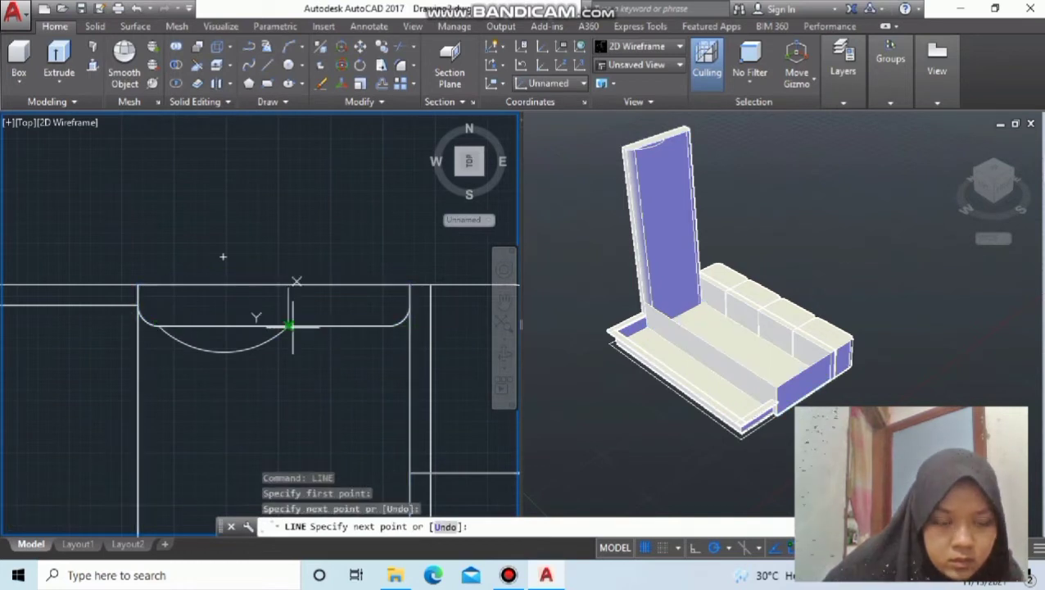
pyautogui.click(287, 326)
pyautogui.press('Escape')
pyautogui.click(245, 348)
pyautogui.write('j')
pyautogui.press('Return')
pyautogui.press('Escape')
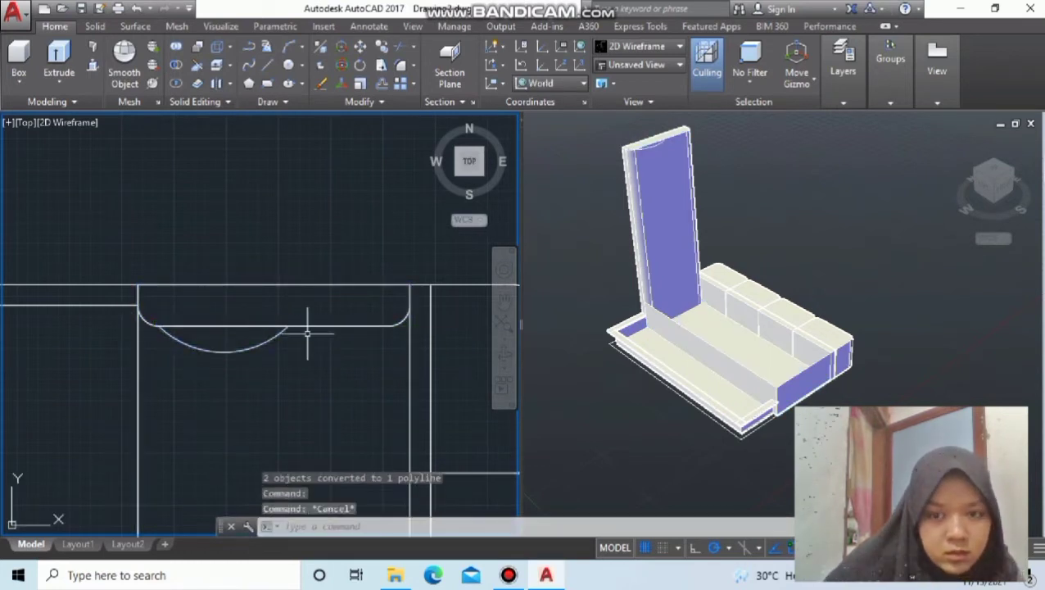
pyautogui.click(236, 345)
pyautogui.press('Escape')
pyautogui.moveTo(236, 345); pyautogui.dragTo(171, 335, button='middle')
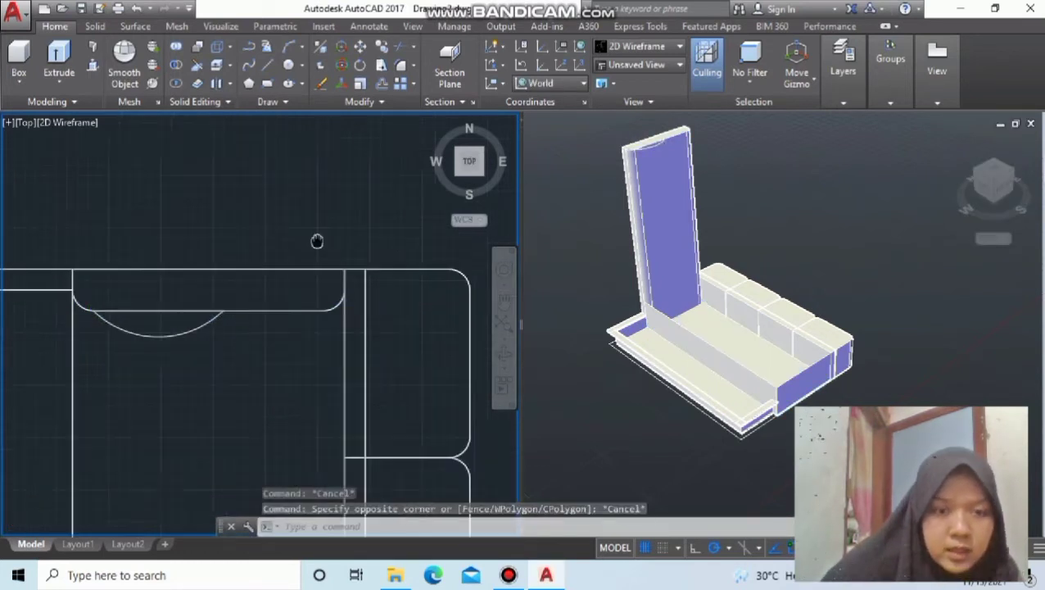
pyautogui.scroll(-4, 230, 258)
pyautogui.scroll(4, 342, 294)
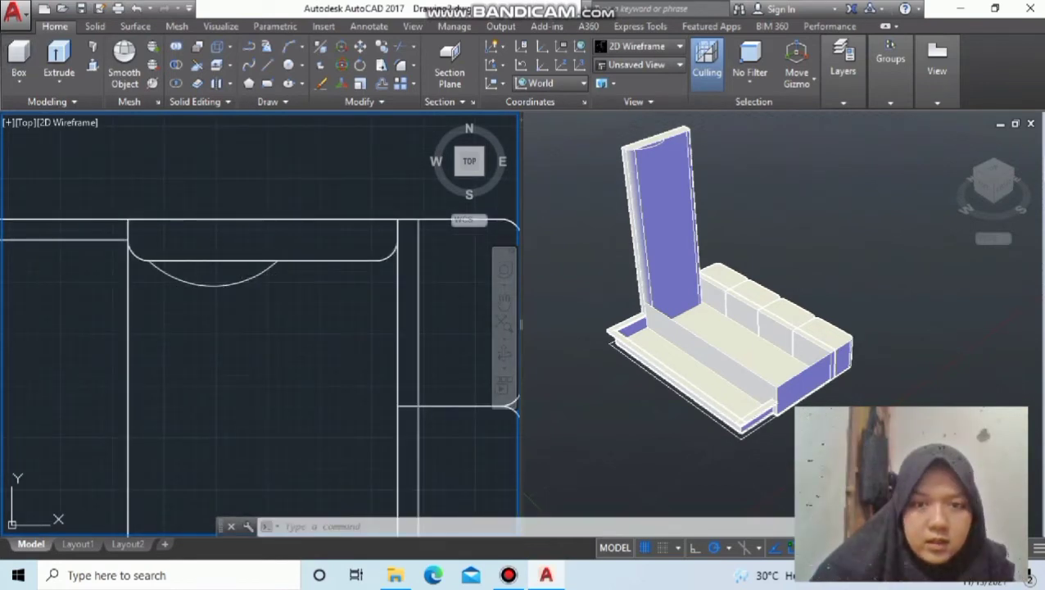
pyautogui.moveTo(386, 204); pyautogui.dragTo(233, 179, button='middle')
# Step: Create a 30-high box along the headboard base between snapped endpoints
pyautogui.click(18, 57)
pyautogui.moveTo(49, 196); pyautogui.dragTo(254, 244, button='middle')
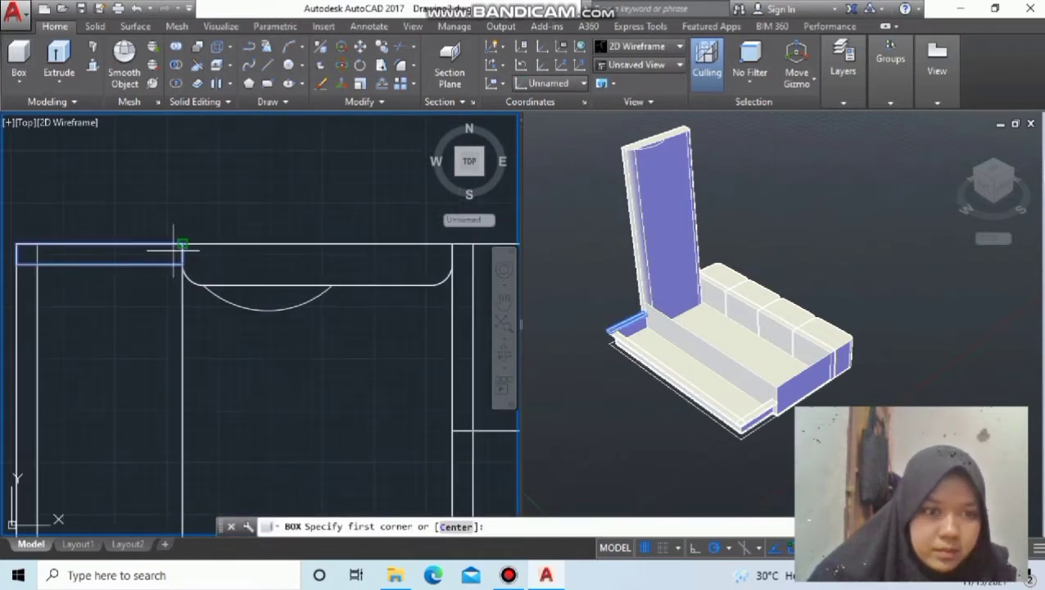
pyautogui.click(452, 264)
pyautogui.click(452, 264)
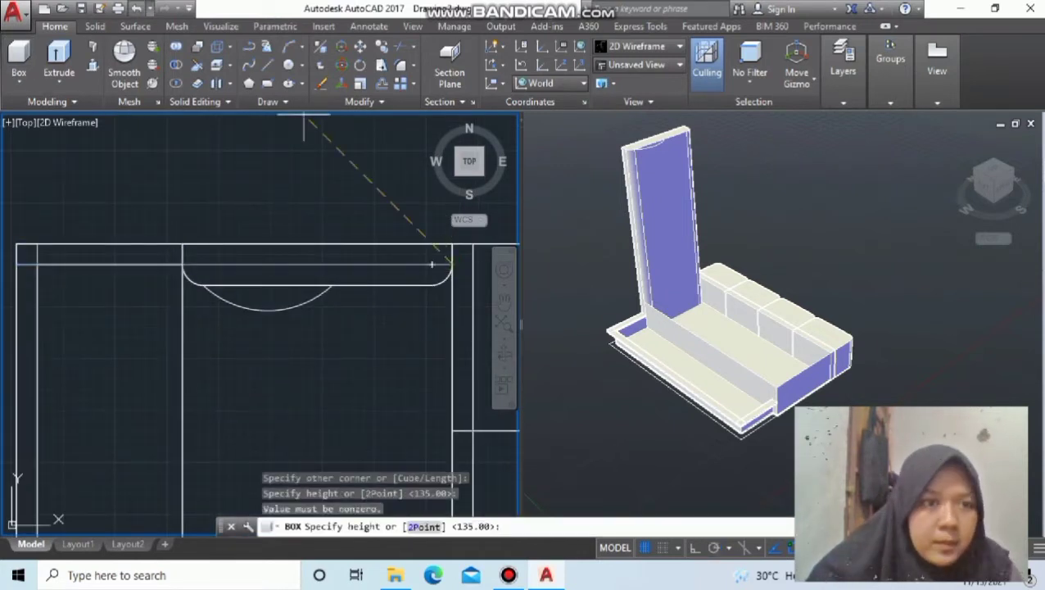
pyautogui.click(18, 57)
pyautogui.click(409, 348)
pyautogui.click(409, 348)
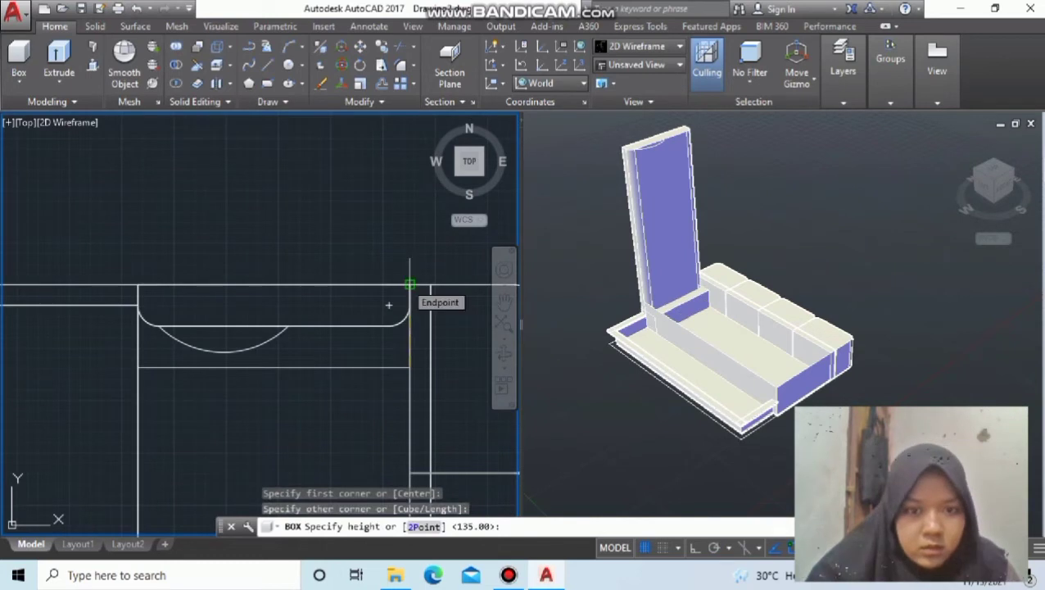
pyautogui.write('30')
pyautogui.press('Return')
# Step: Drag the box's bottom grip down to make it slightly deeper
pyautogui.click(189, 367)
pyautogui.click(274, 367)
pyautogui.click(274, 382)
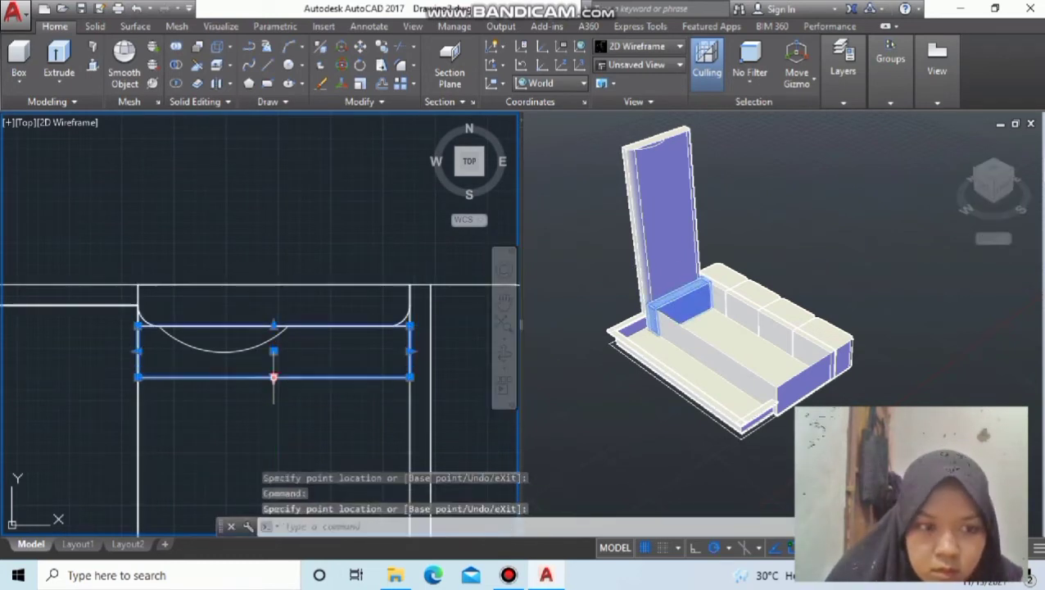
pyautogui.press('Escape')
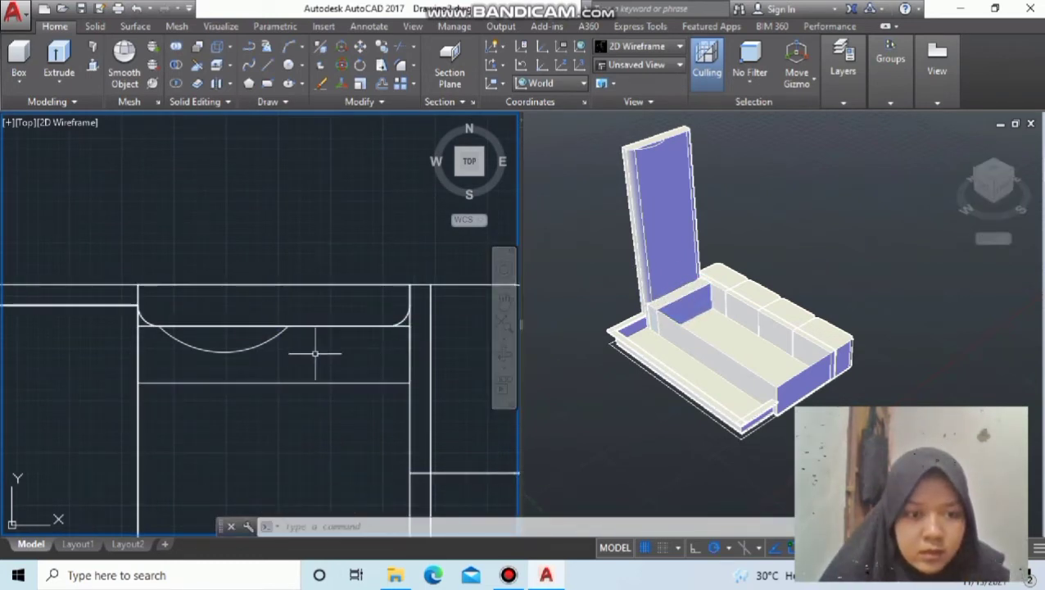
pyautogui.click(282, 331)
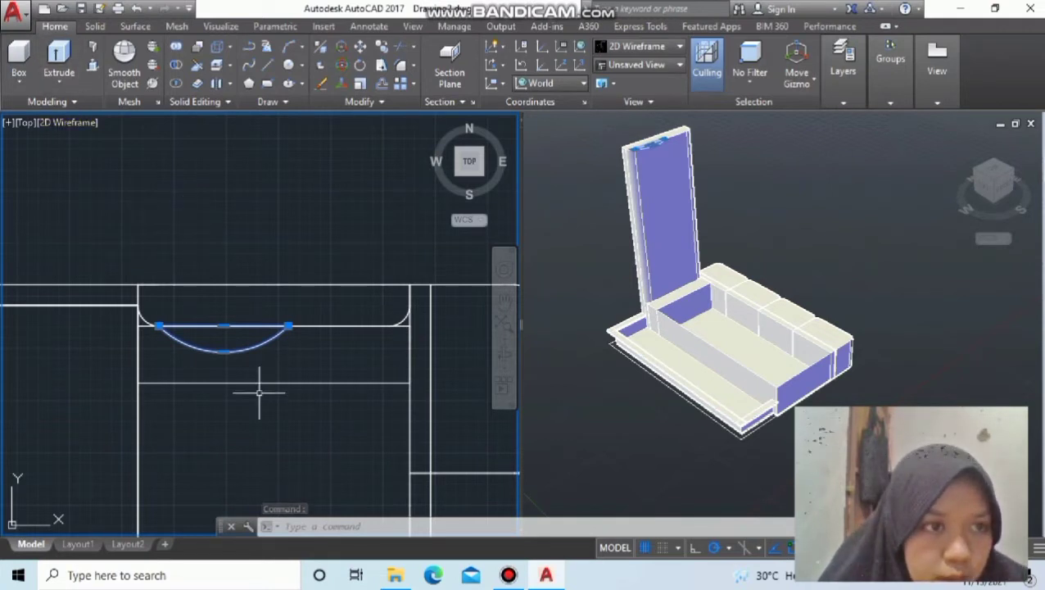
# Step: Extrude the arc profile 135 units into a half-round column
pyautogui.click(59, 61)
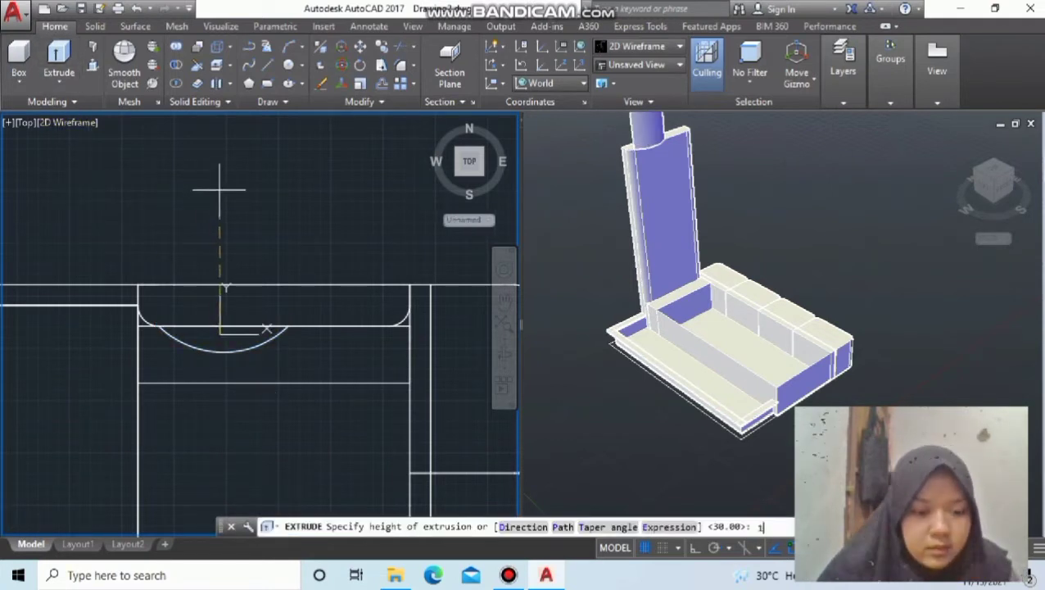
pyautogui.write('135')
pyautogui.press('Return')
pyautogui.click(688, 201)
pyautogui.scroll(-3, 688, 200)
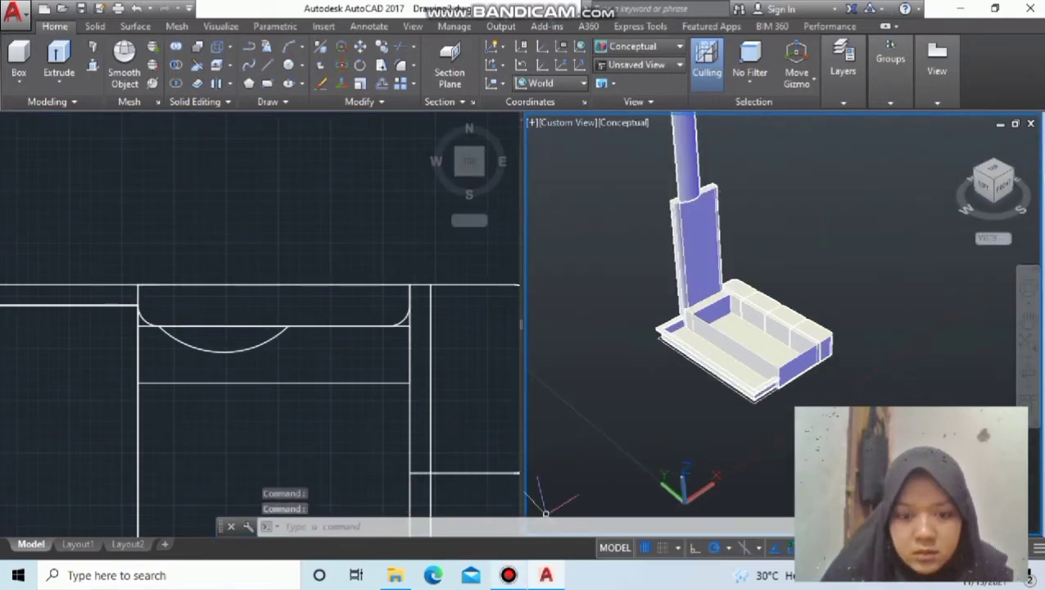
# Step: Start a 3D move on the column, cancel it, and check the arc profile's grips in the top view
pyautogui.click(708, 193)
pyautogui.write('3m')
pyautogui.press('Return')
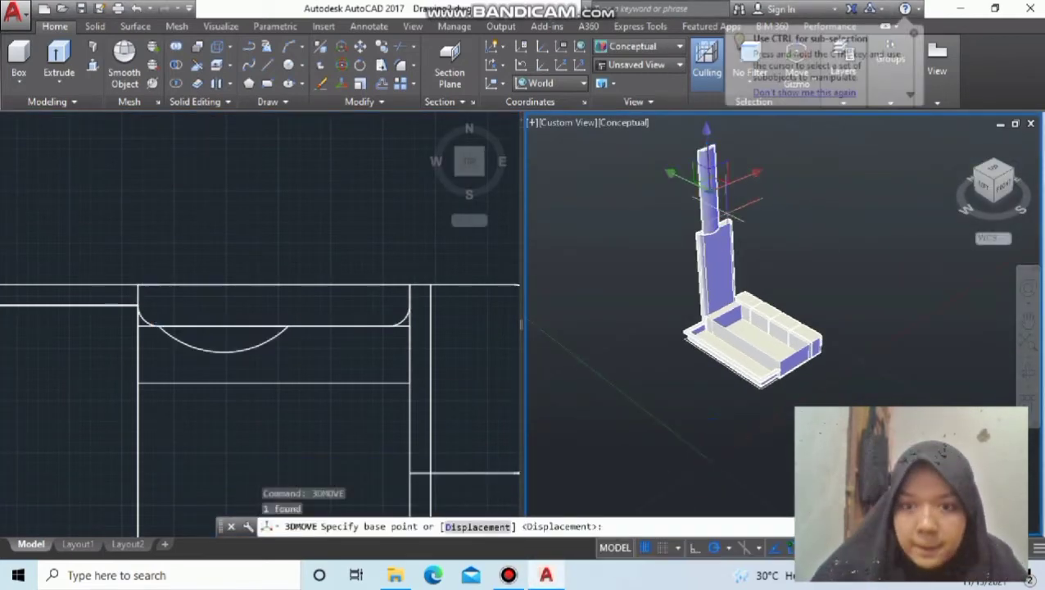
pyautogui.click(710, 245)
pyautogui.scroll(2, 783, 310)
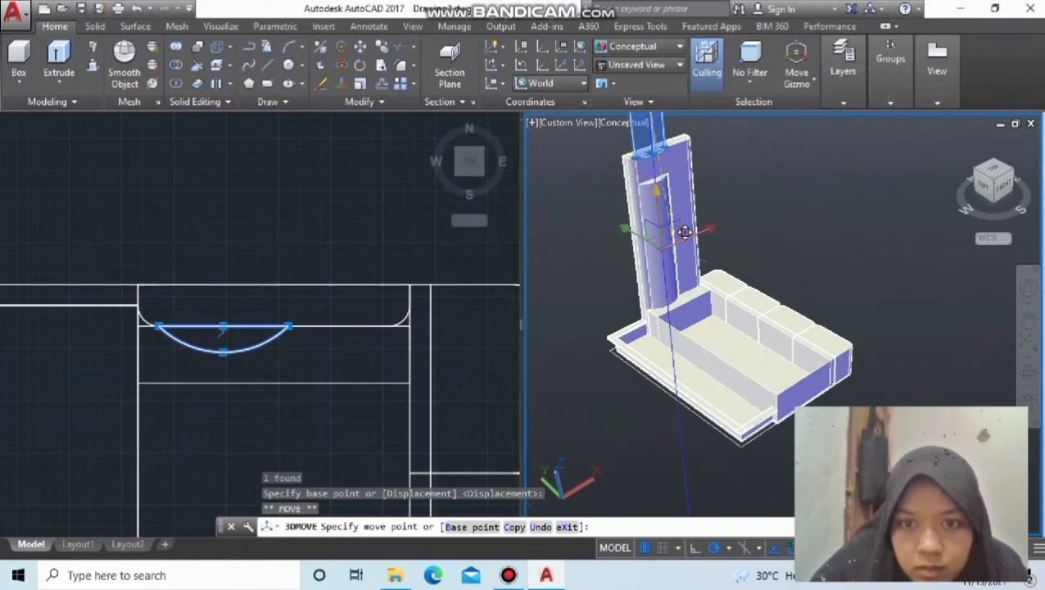
pyautogui.press('Escape')
pyautogui.scroll(2, 803, 194)
pyautogui.click(246, 204)
pyautogui.click(189, 342)
pyautogui.click(222, 352)
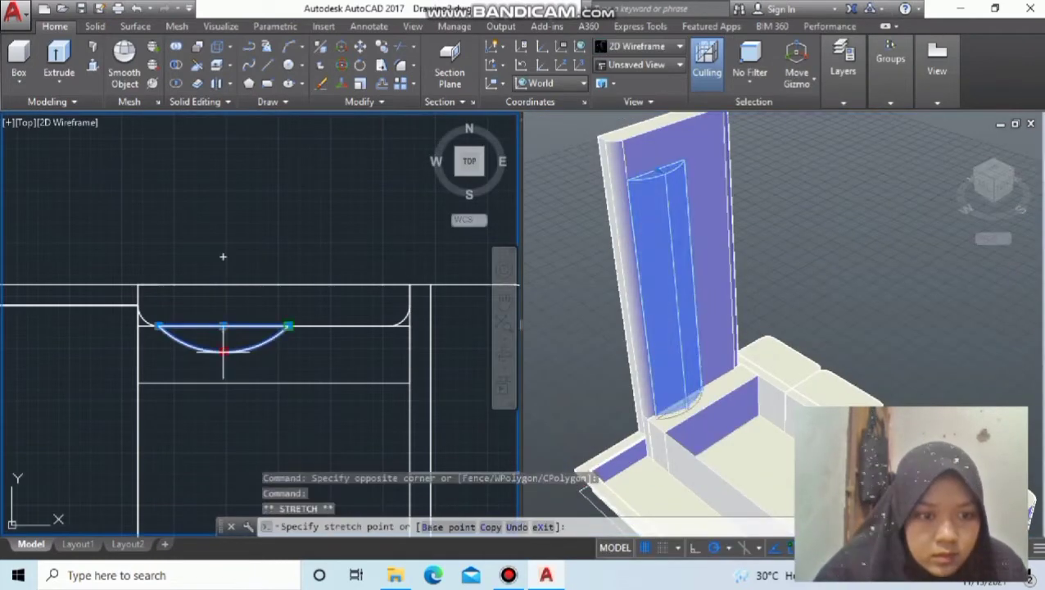
pyautogui.press('Escape')
pyautogui.scroll(-2, 327, 344)
pyautogui.scroll(2, 316, 333)
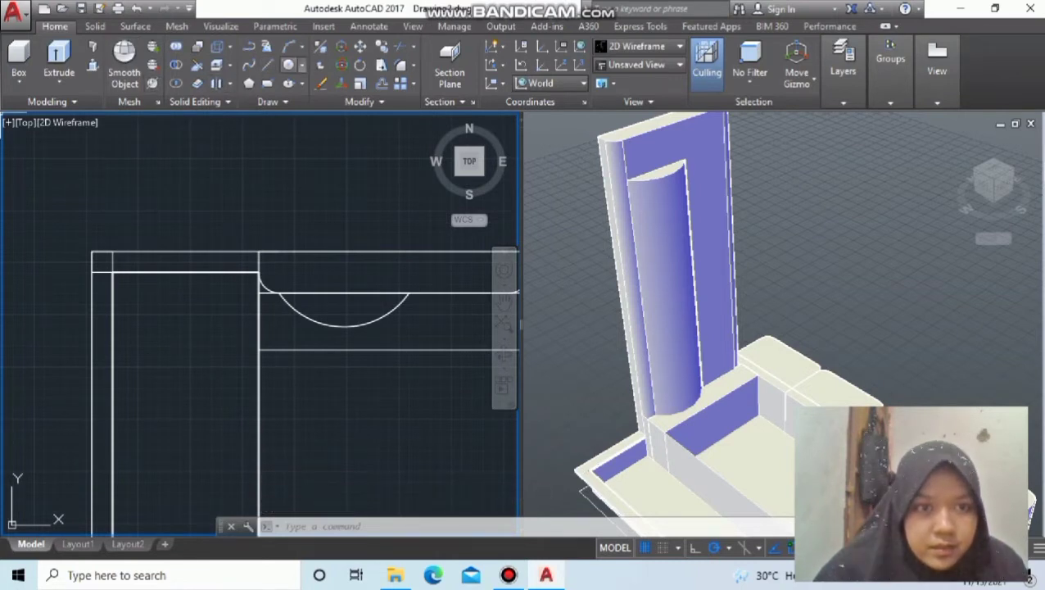
# Step: Draw a small circle at the arc's end and move it to the arc's bottom
pyautogui.click(289, 65)
pyautogui.click(280, 292)
pyautogui.click(282, 296)
pyautogui.scroll(2, 287, 296)
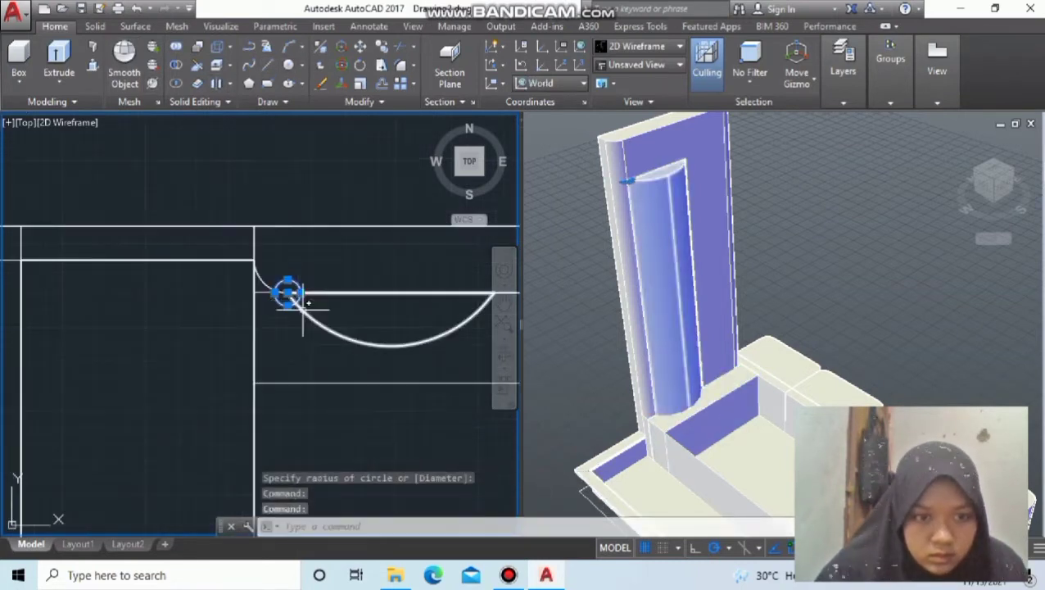
pyautogui.click(287, 293)
pyautogui.click(390, 346)
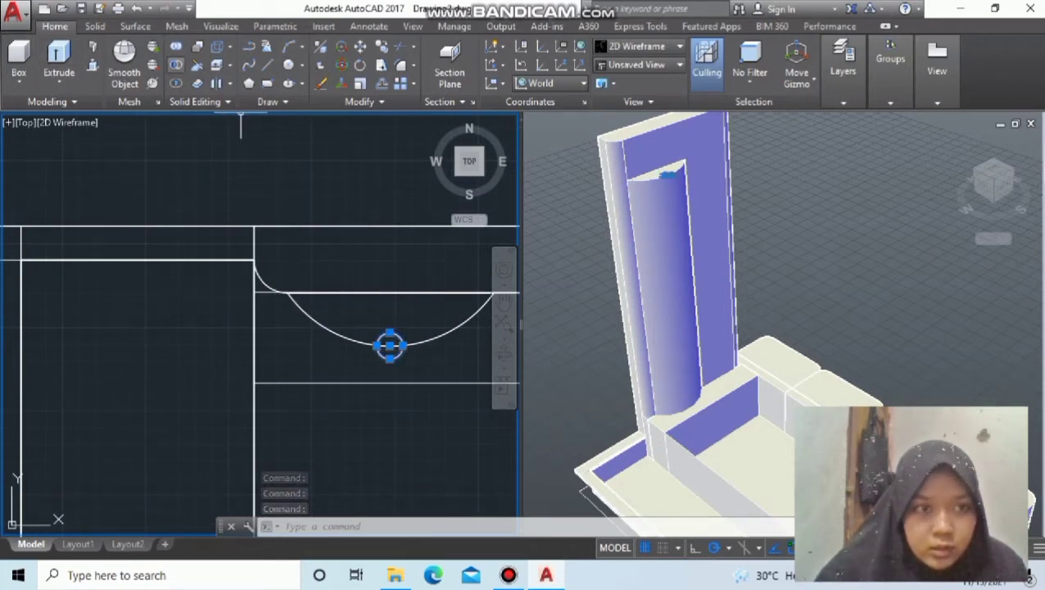
# Step: Extrude the small circle 135 high into a thin rod and view it in 3D
pyautogui.click(59, 62)
pyautogui.click(380, 209)
pyautogui.write('135')
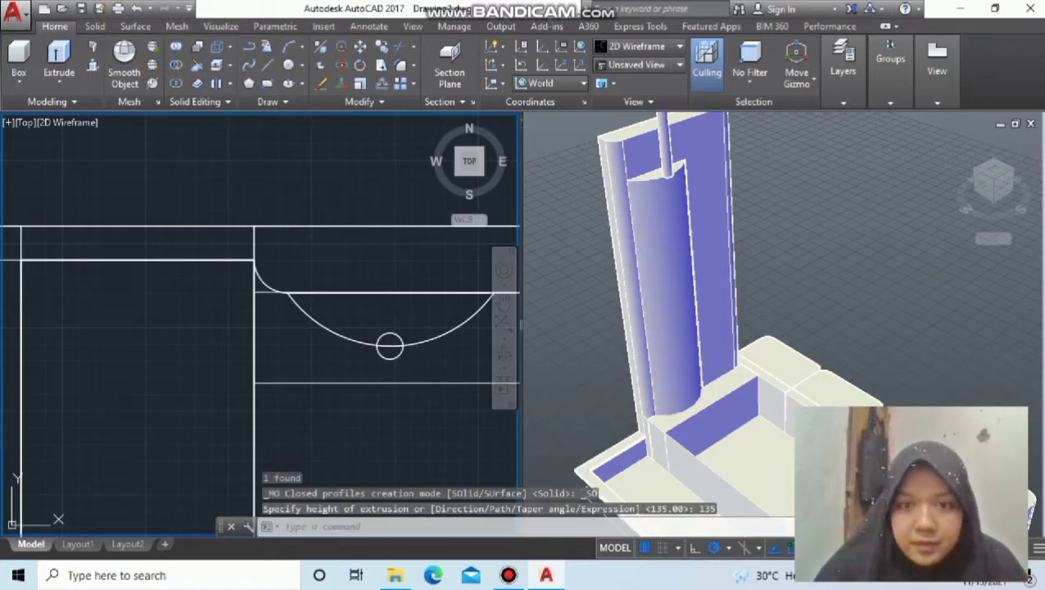
pyautogui.click(670, 143)
pyautogui.write('3dmove')
pyautogui.press('Return')
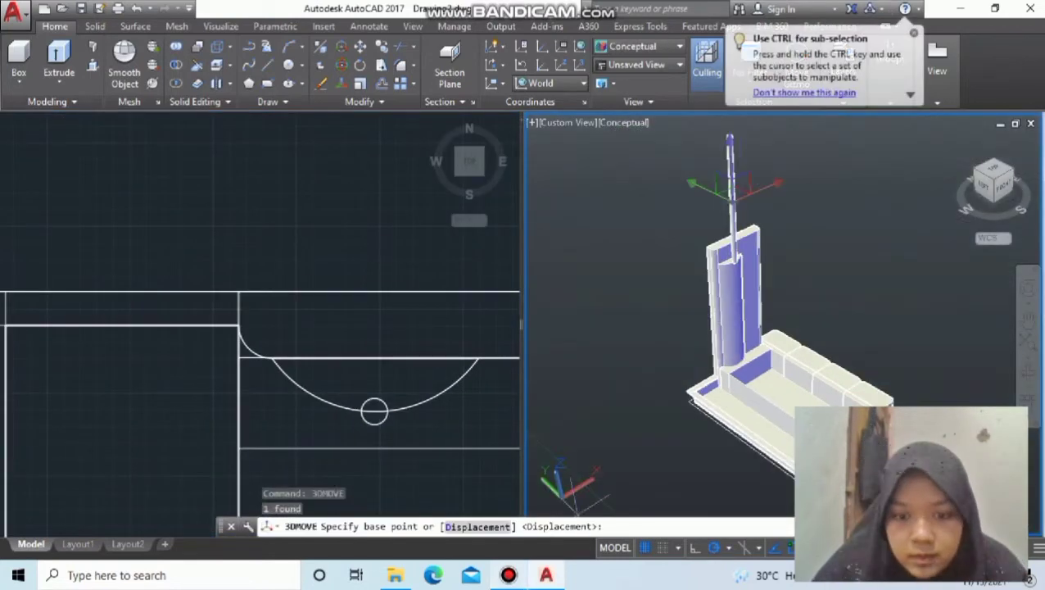
pyautogui.scroll(3, 704, 245)
pyautogui.press('Escape')
# Step: Try moving the rod, cancel the move, and return to the top plan view
pyautogui.scroll(2, 665, 175)
pyautogui.write('move')
pyautogui.press('Return')
pyautogui.press('Escape')
pyautogui.scroll(3, 704, 270)
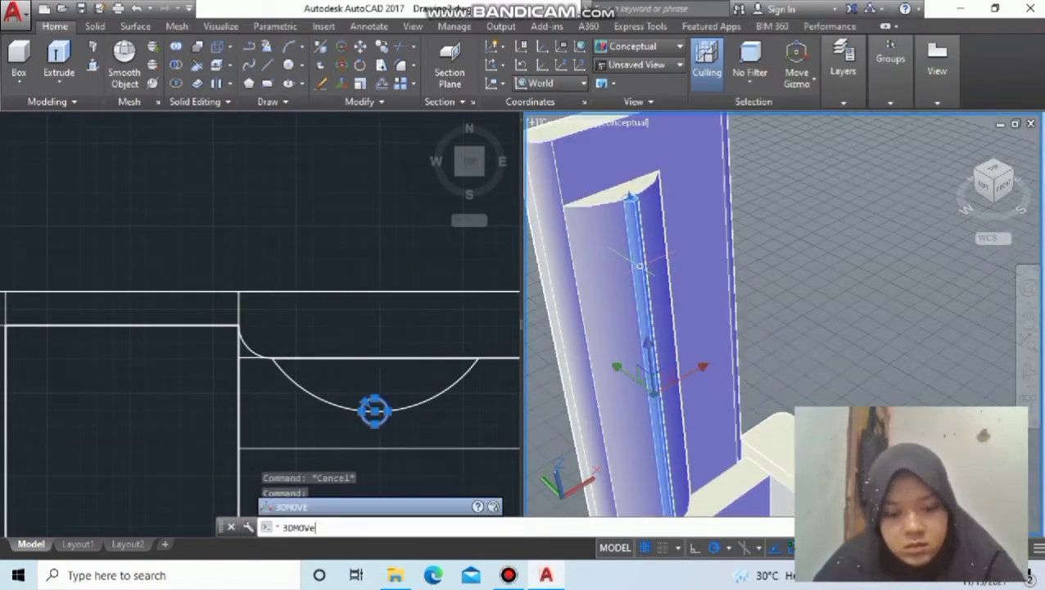
pyautogui.press('Return')
pyautogui.press('Escape')
pyautogui.scroll(-5, 726, 285)
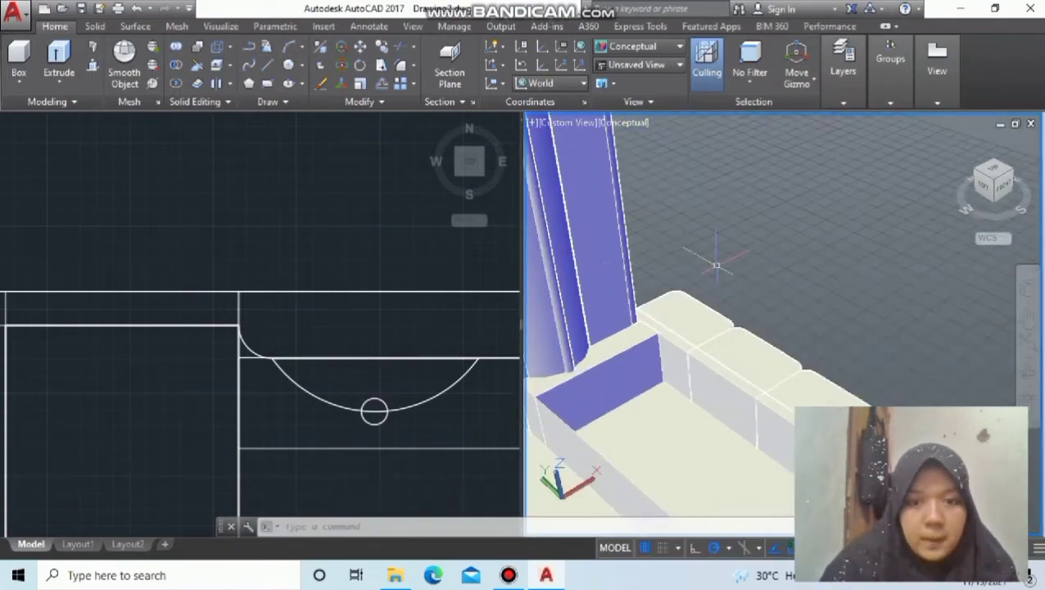
pyautogui.click(18, 62)
pyautogui.click(236, 350)
# Step: Finish the rectangle beside the arc and extrude it 30 high into a box
pyautogui.click(396, 462)
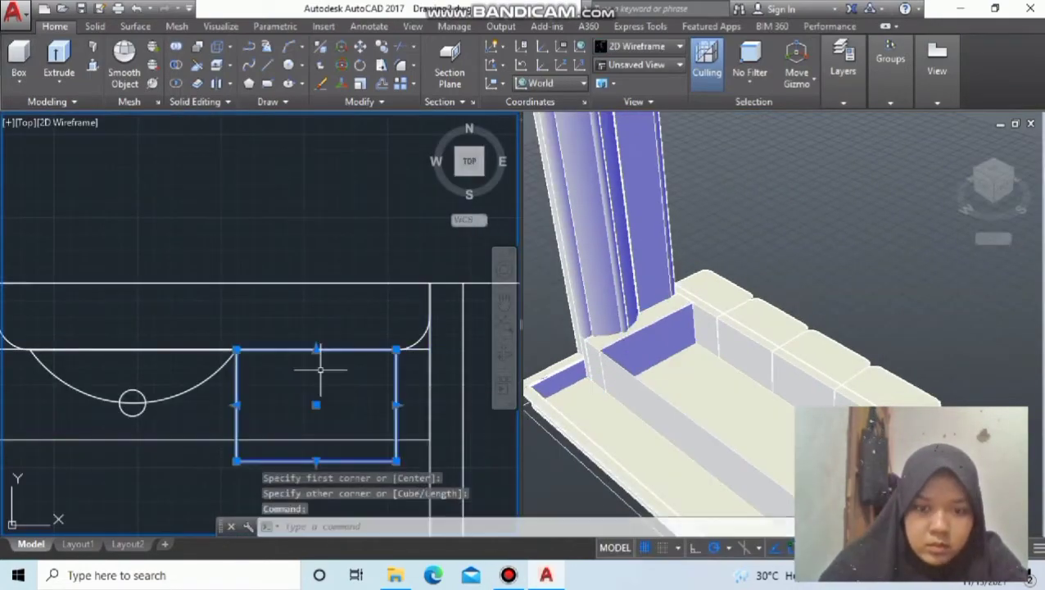
pyautogui.write('ext')
pyautogui.press('Return')
pyautogui.write('30')
pyautogui.press('Return')
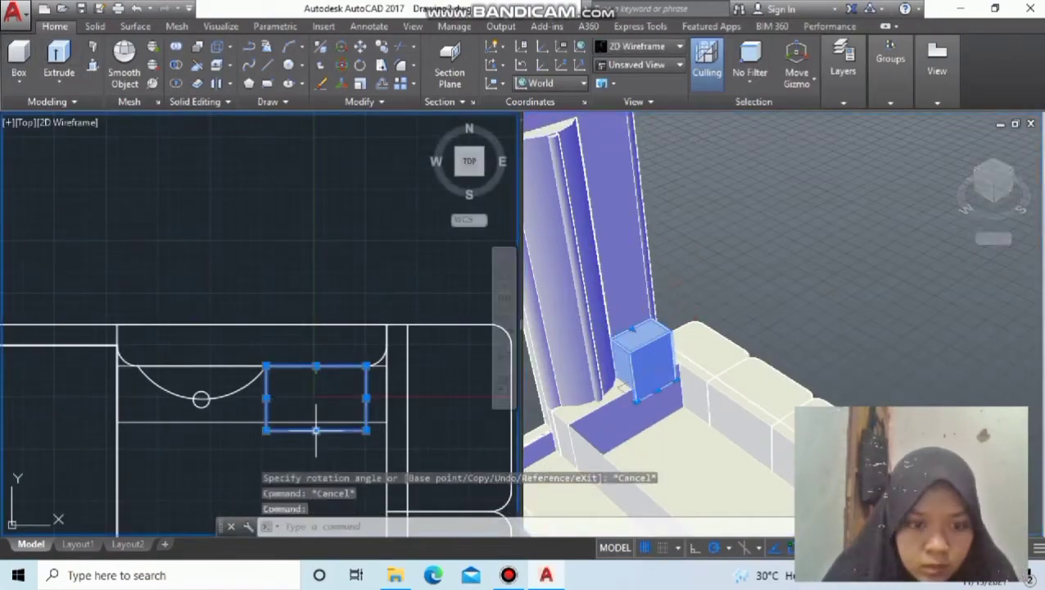
pyautogui.scroll(-5, 258, 323)
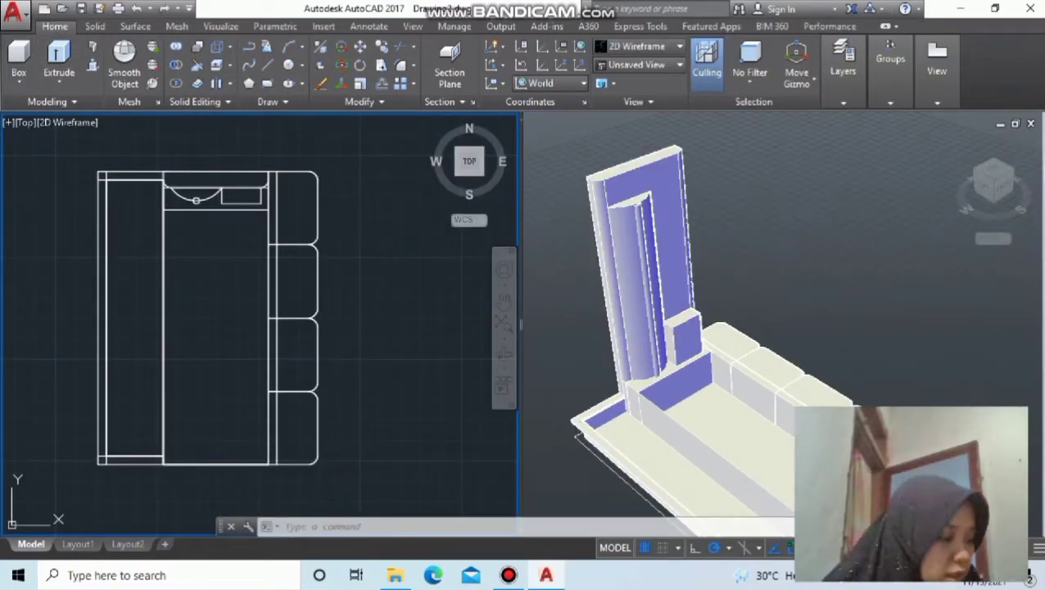
pyautogui.scroll(3, 163, 174)
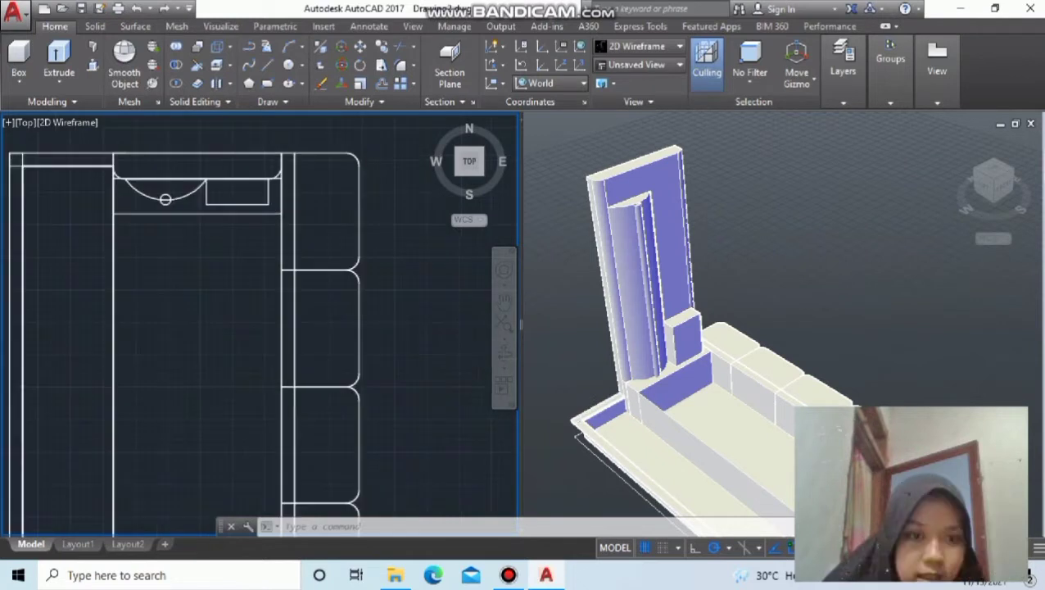
pyautogui.scroll(1, 191, 271)
pyautogui.moveTo(190, 274); pyautogui.dragTo(287, 337, button='middle')
pyautogui.scroll(1, 346, 293)
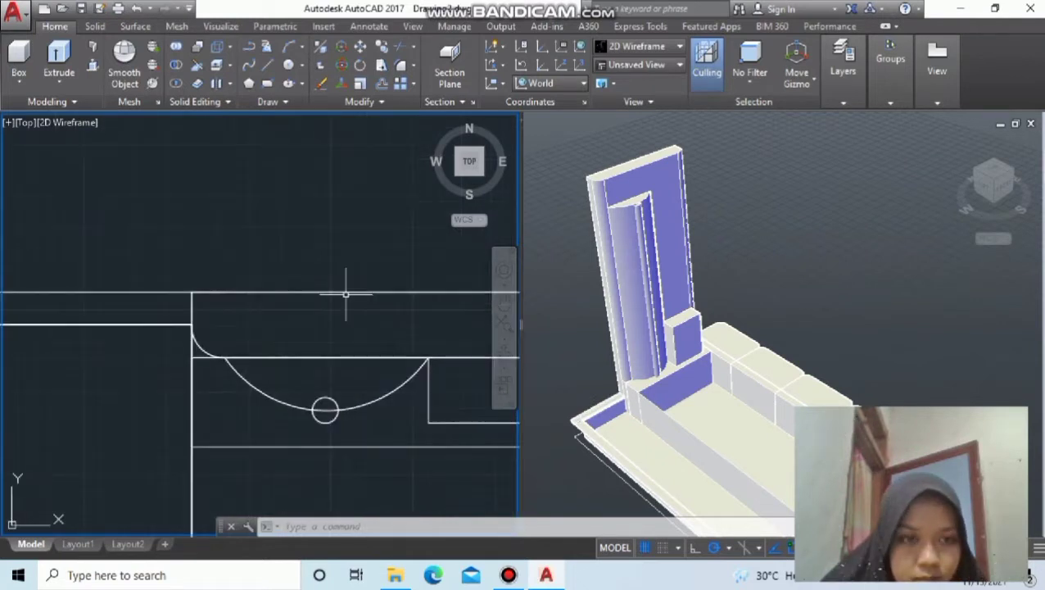
pyautogui.moveTo(334, 361)
pyautogui.mouseDown(button='middle')
pyautogui.moveTo(235, 320)
pyautogui.moveTo(176, 308)
pyautogui.mouseUp(button='middle')
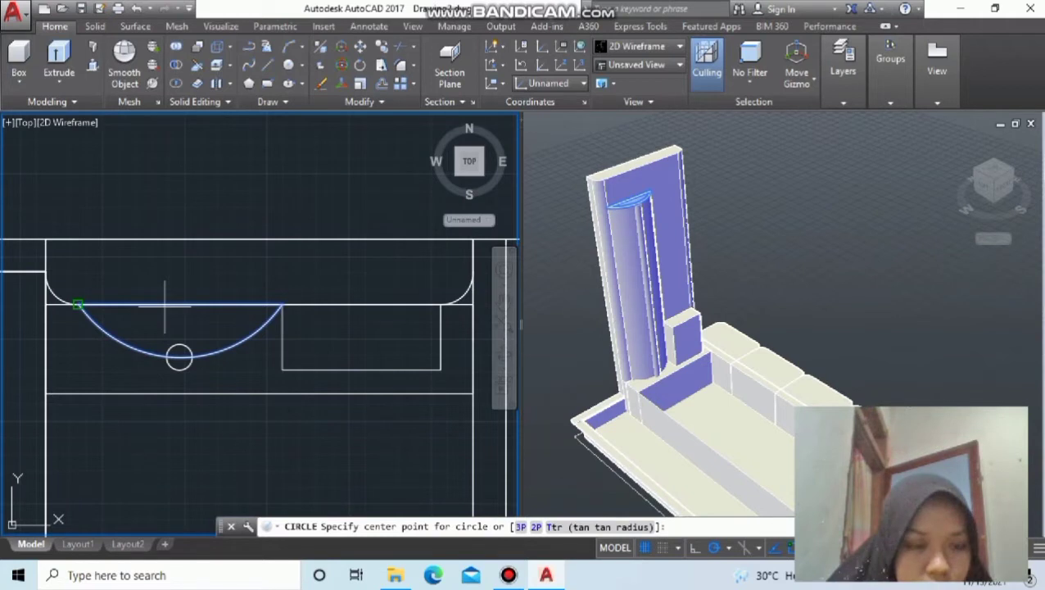
# Step: Draw a circle inside the arc and extrude it 5 high into a knob
pyautogui.click(78, 305)
pyautogui.press('Escape')
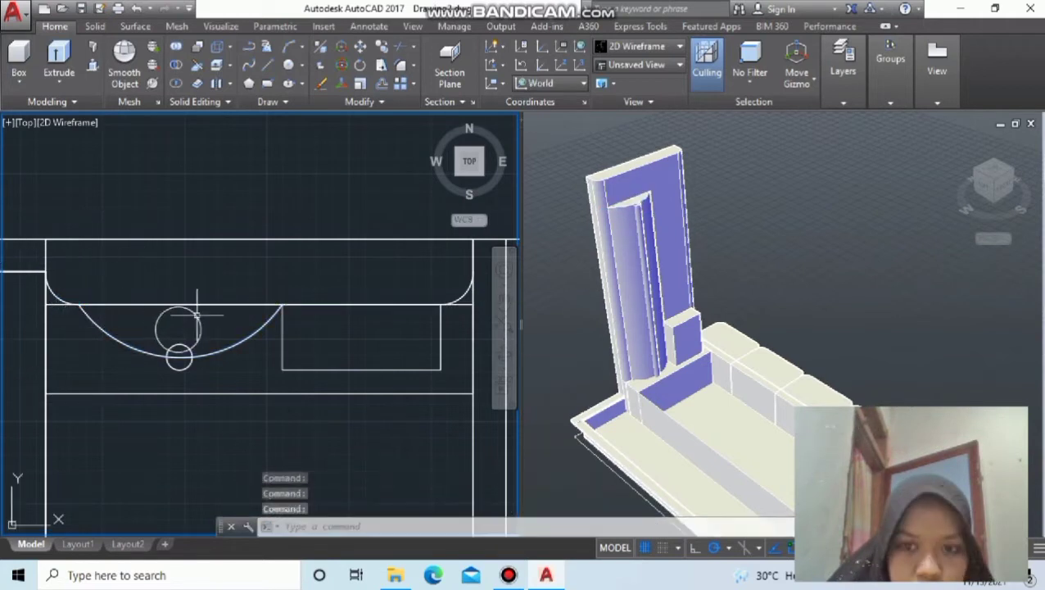
pyautogui.click(196, 314)
pyautogui.click(58, 61)
pyautogui.write('5')
pyautogui.press('Return')
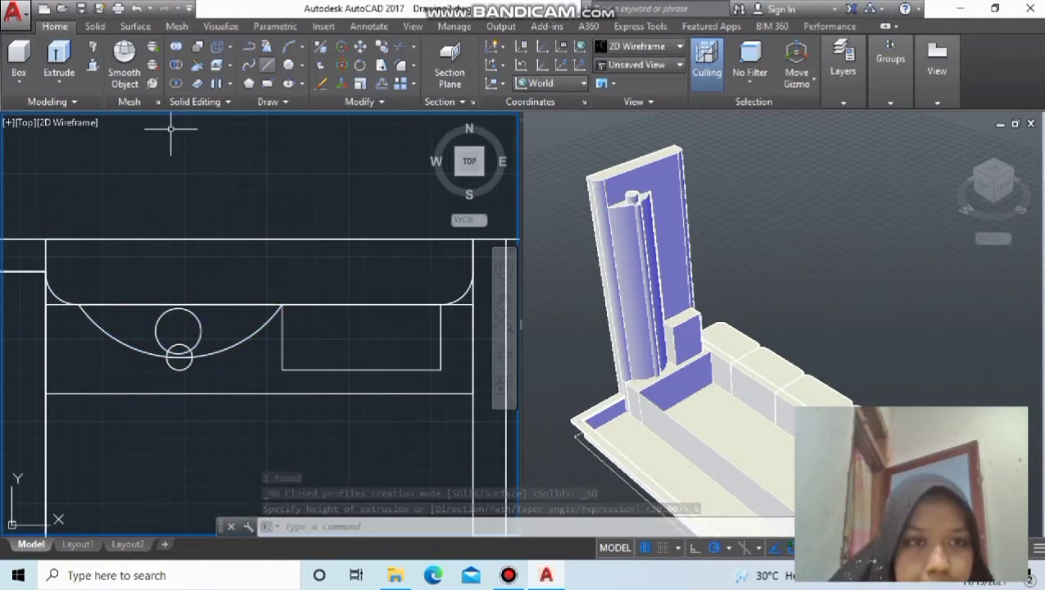
# Step: Draw a second circle centred inside the rectangle, then zoom out to the whole sofa plan
pyautogui.write('c')
pyautogui.press('Return')
pyautogui.click(331, 313)
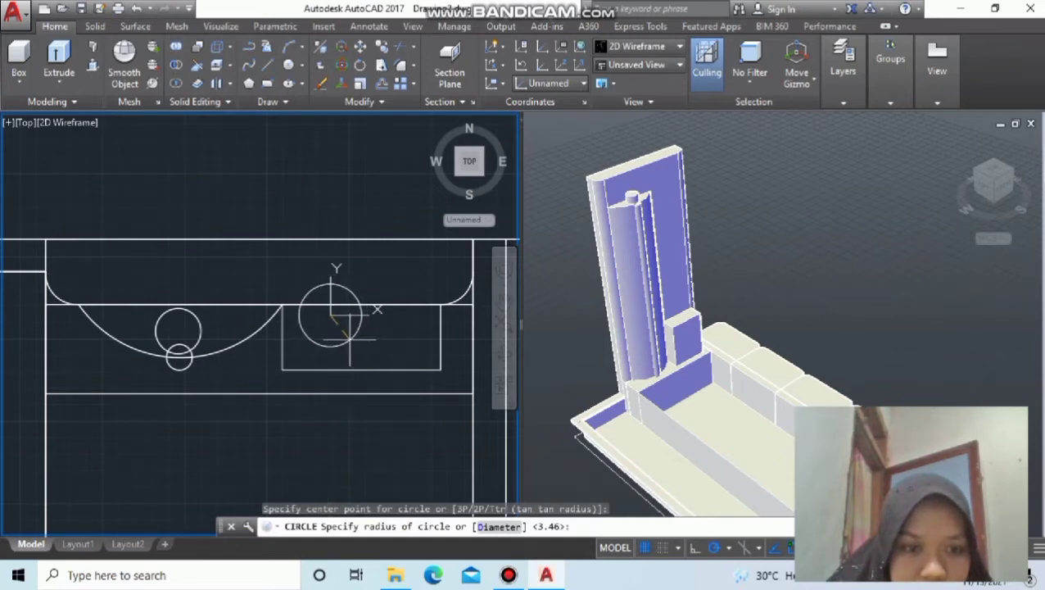
pyautogui.click(351, 340)
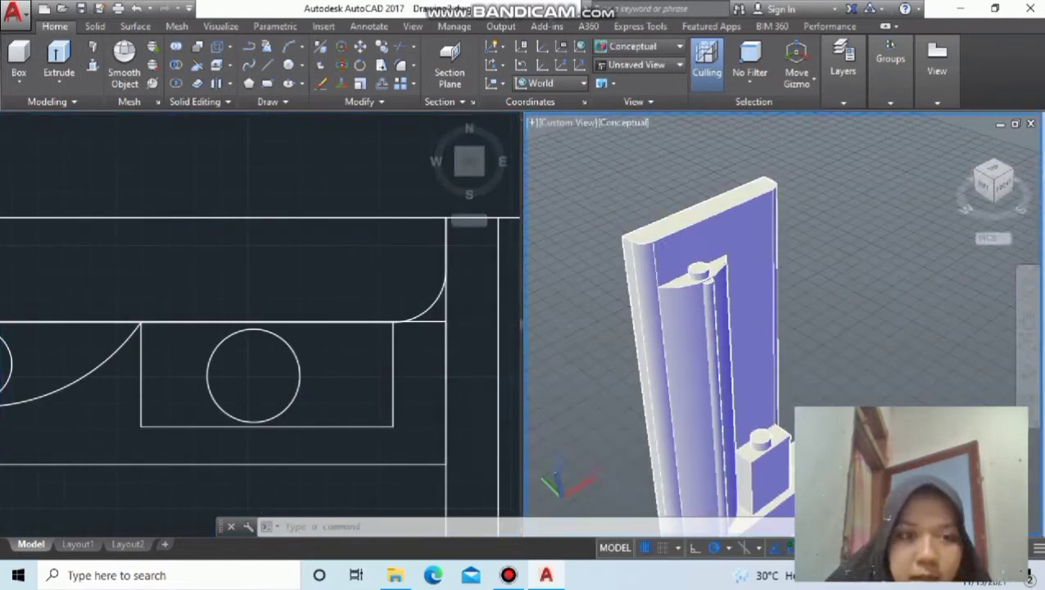
pyautogui.click(402, 297)
pyautogui.scroll(-3, 401, 298)
pyautogui.scroll(-2, 210, 212)
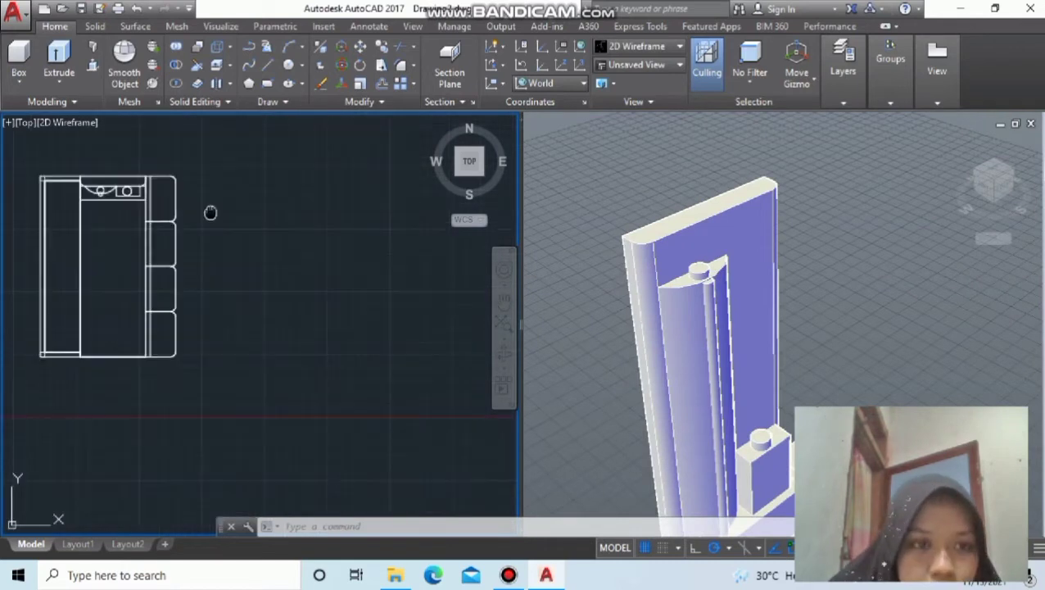
pyautogui.moveTo(210, 212)
pyautogui.mouseDown(button='middle')
pyautogui.moveTo(268, 298)
pyautogui.moveTo(284, 263)
pyautogui.mouseUp(button='middle')
# Step: Draw a small Center-Radius circle in the empty space right of the sofa plan
pyautogui.scroll(2, 268, 300)
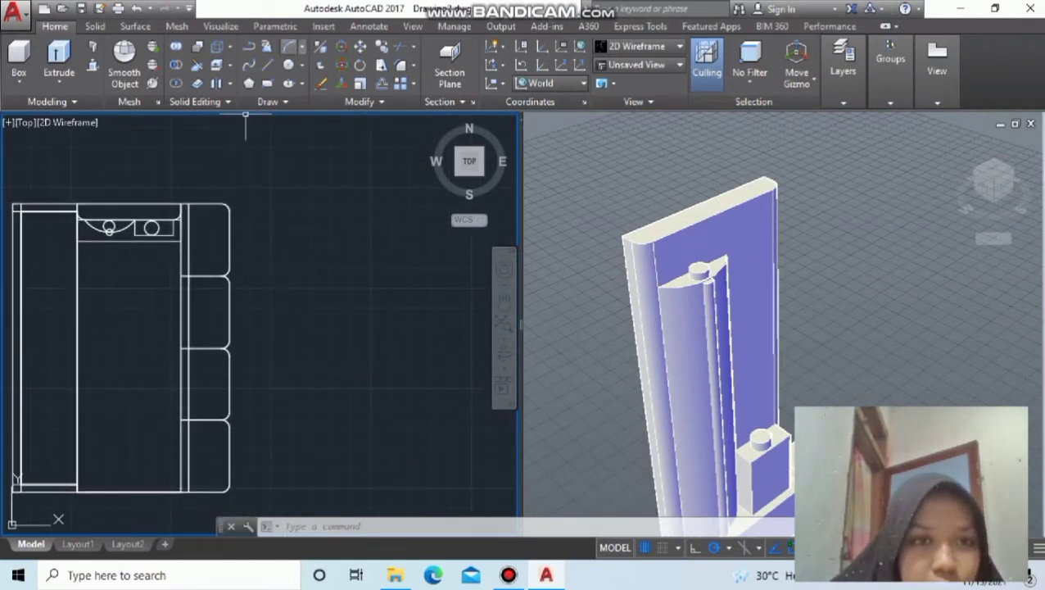
pyautogui.click(289, 64)
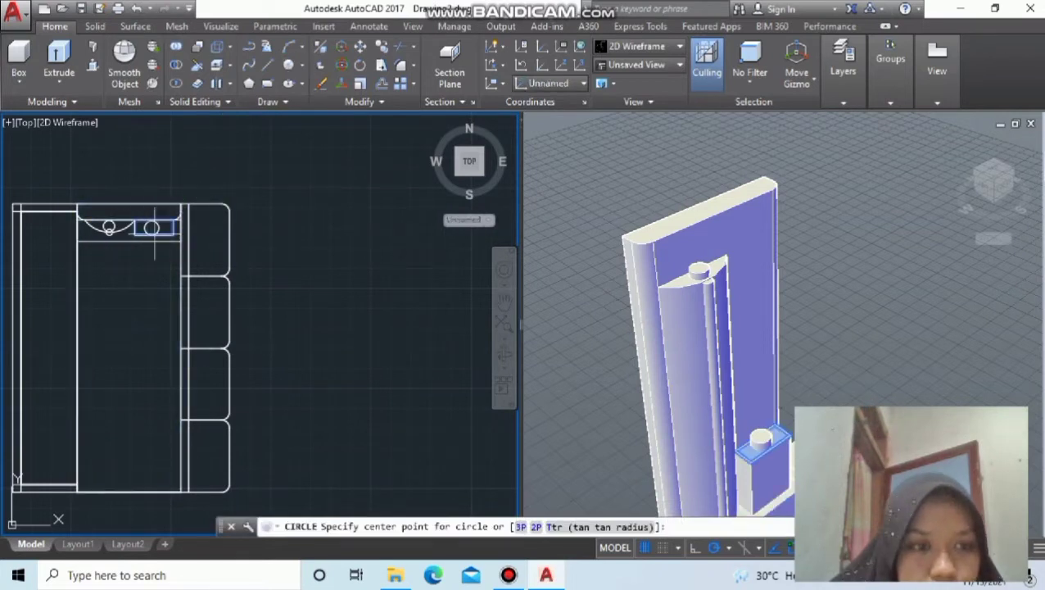
pyautogui.click(305, 230)
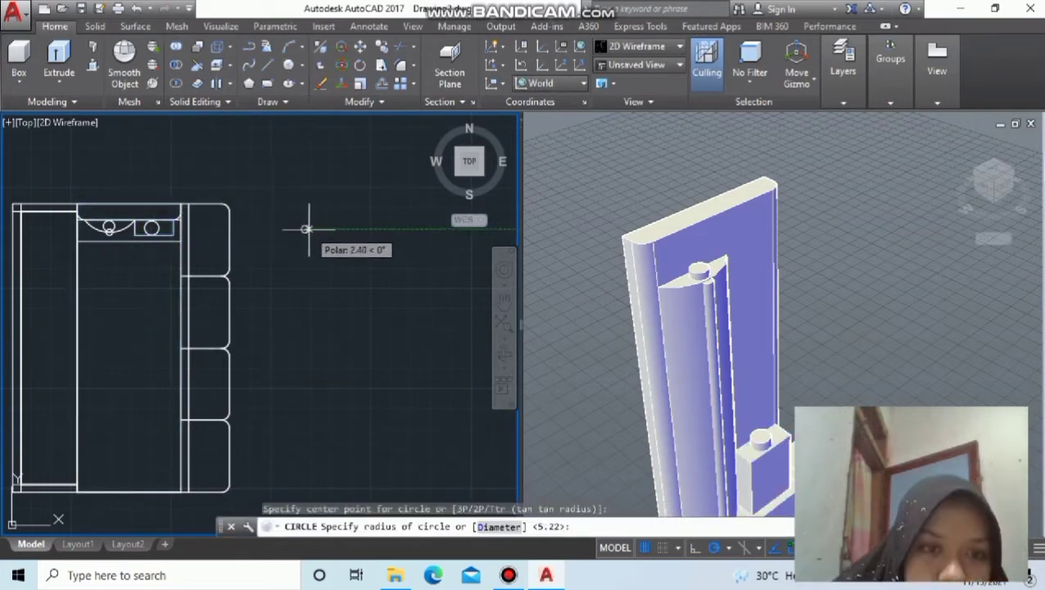
pyautogui.click(296, 229)
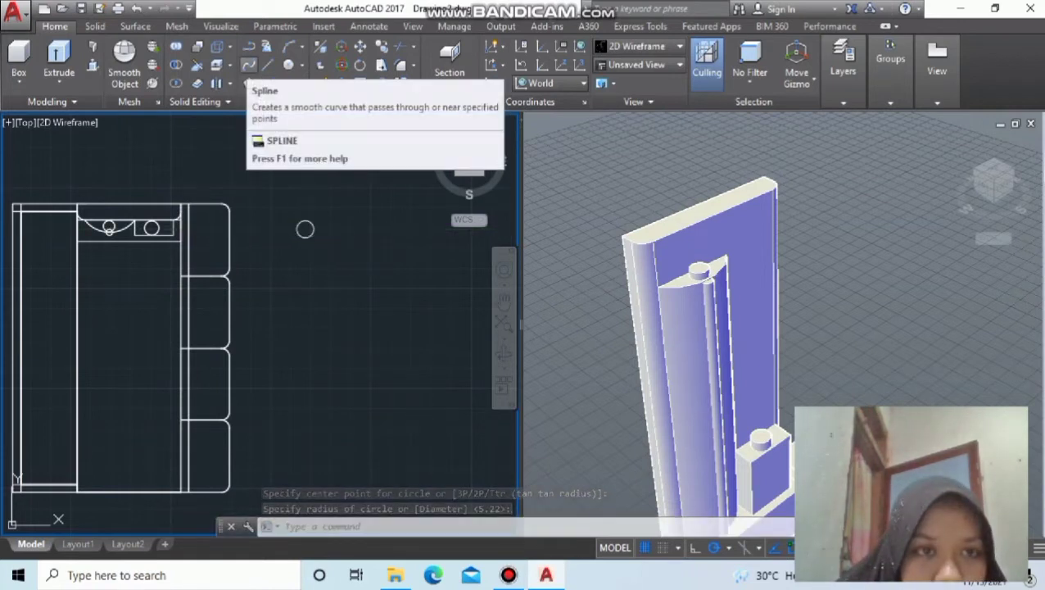
# Step: Draw a 9-shaped spline right of the plan, looping over at the top and ending low
pyautogui.click(248, 65)
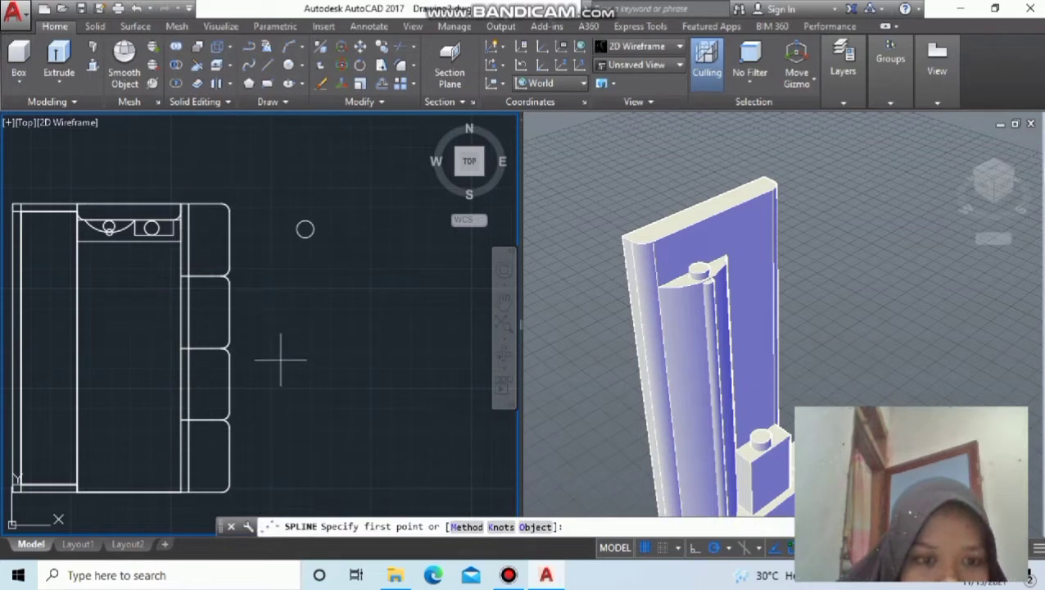
pyautogui.click(290, 446)
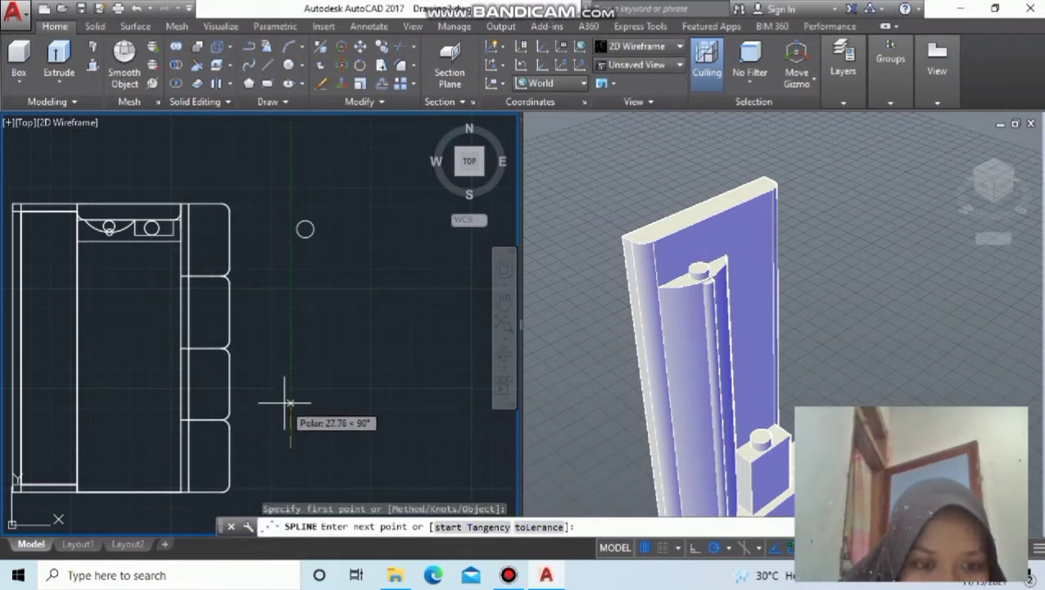
pyautogui.click(281, 373)
pyautogui.click(286, 344)
pyautogui.click(298, 316)
pyautogui.click(333, 309)
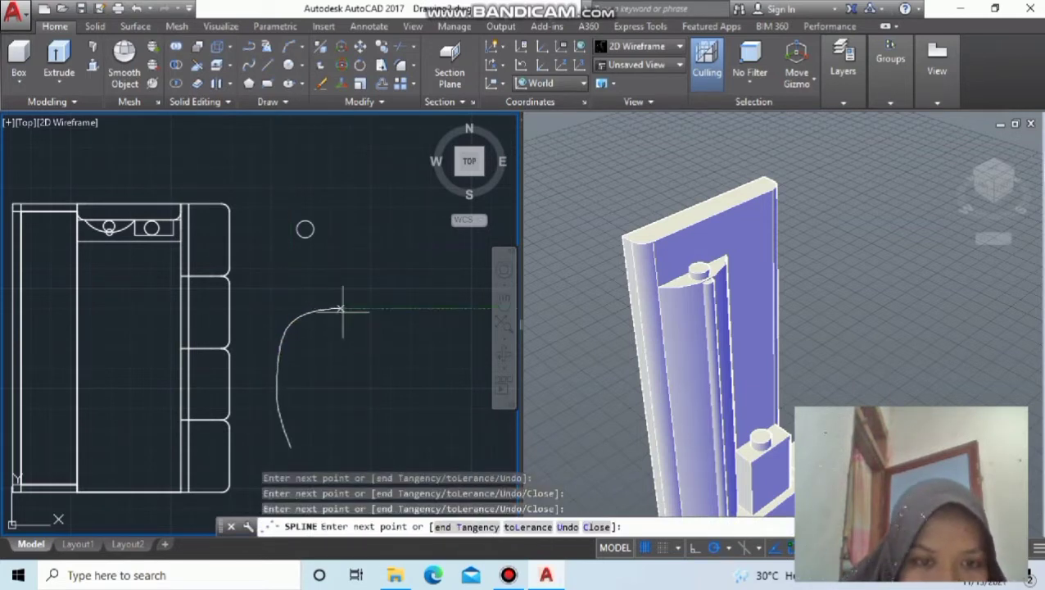
pyautogui.click(379, 350)
pyautogui.click(363, 409)
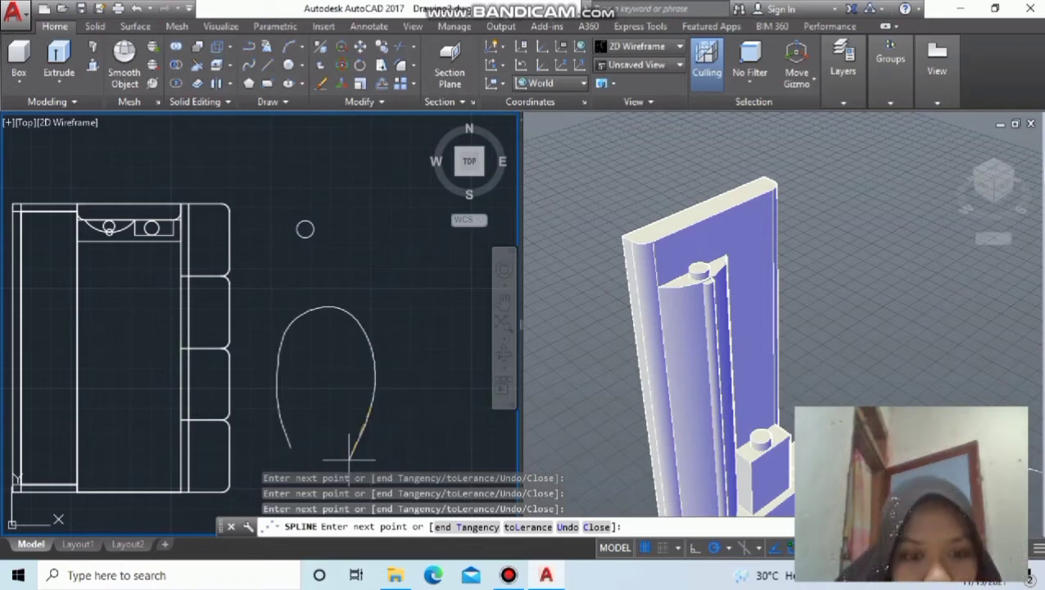
pyautogui.moveTo(339, 469); pyautogui.dragTo(362, 299, button='middle')
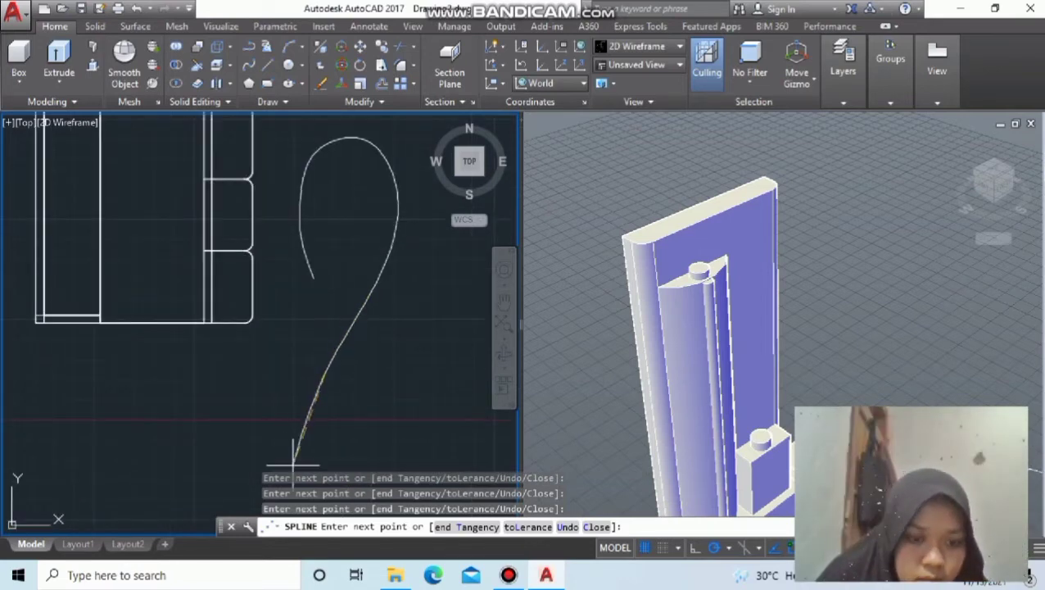
pyautogui.click(278, 465)
pyautogui.press('Return')
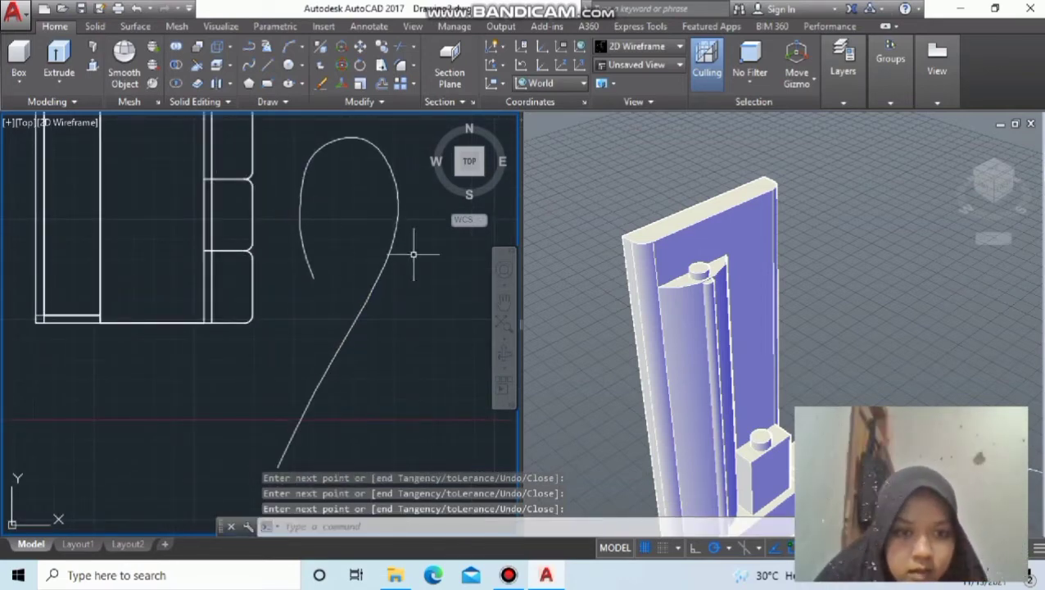
# Step: Stretch one of the spline's grips to refine the curve, then clear the grips
pyautogui.click(329, 360)
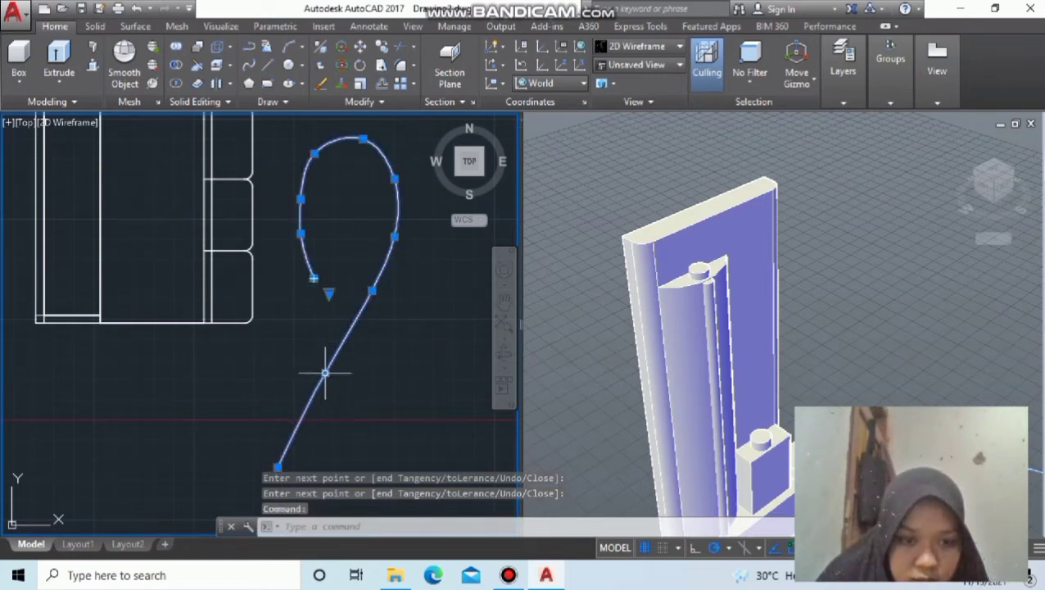
pyautogui.click(325, 373)
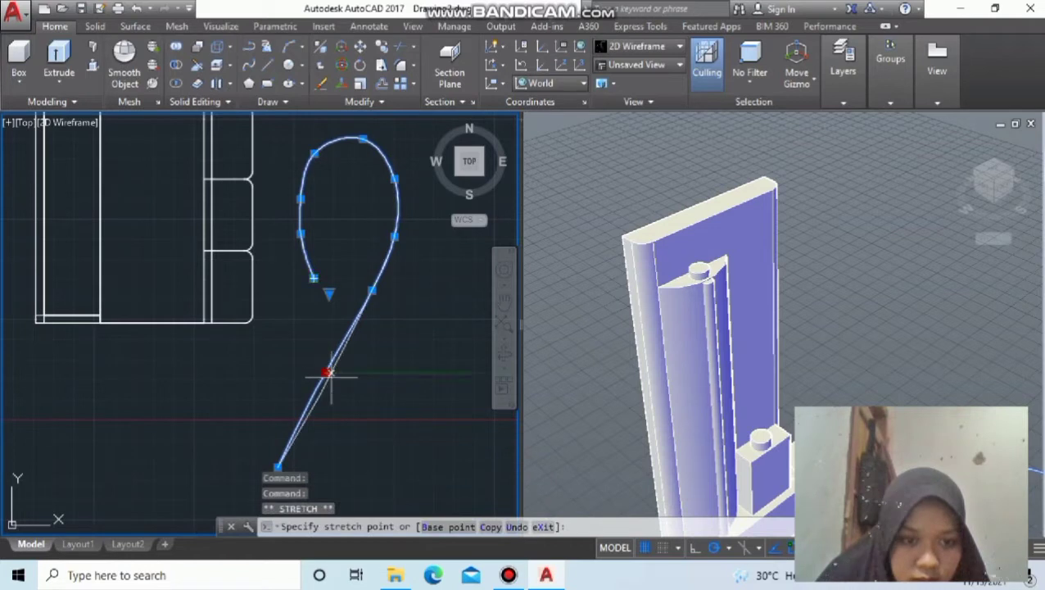
pyautogui.click(334, 375)
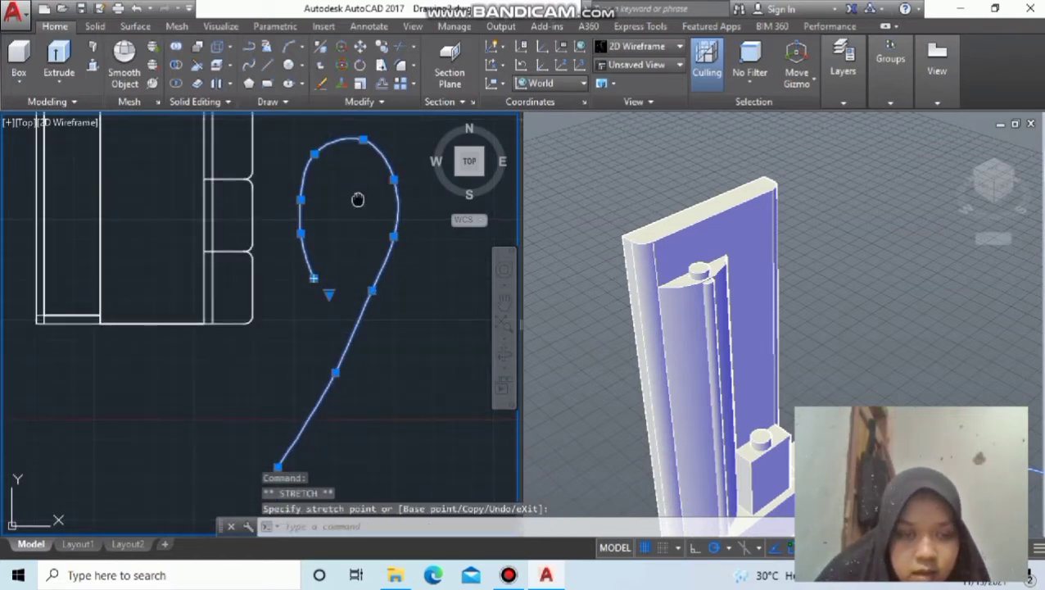
pyautogui.moveTo(357, 197); pyautogui.dragTo(354, 270, button='middle')
pyautogui.click(357, 186)
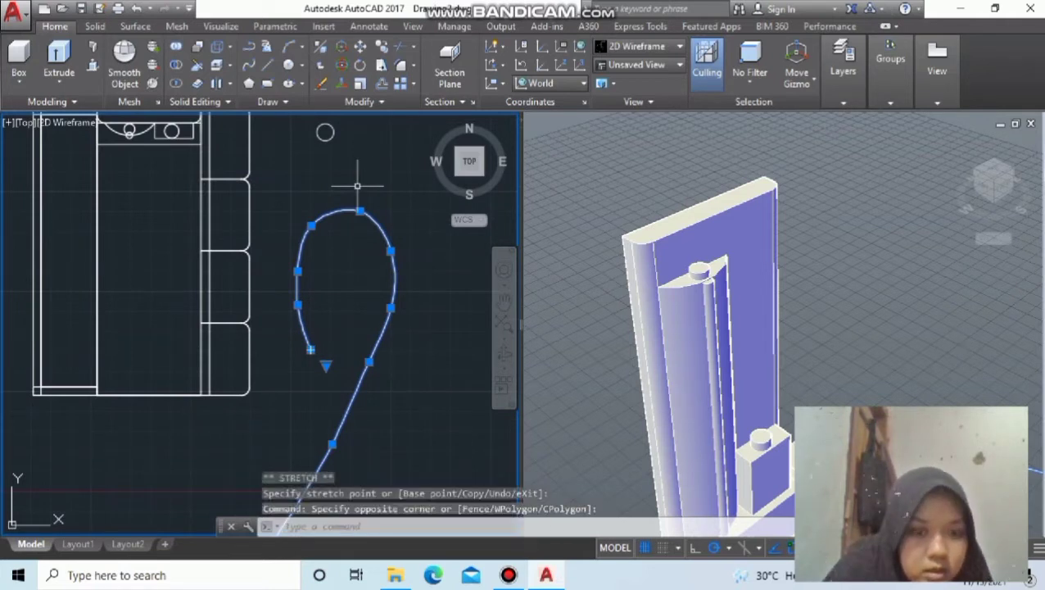
pyautogui.press('Escape')
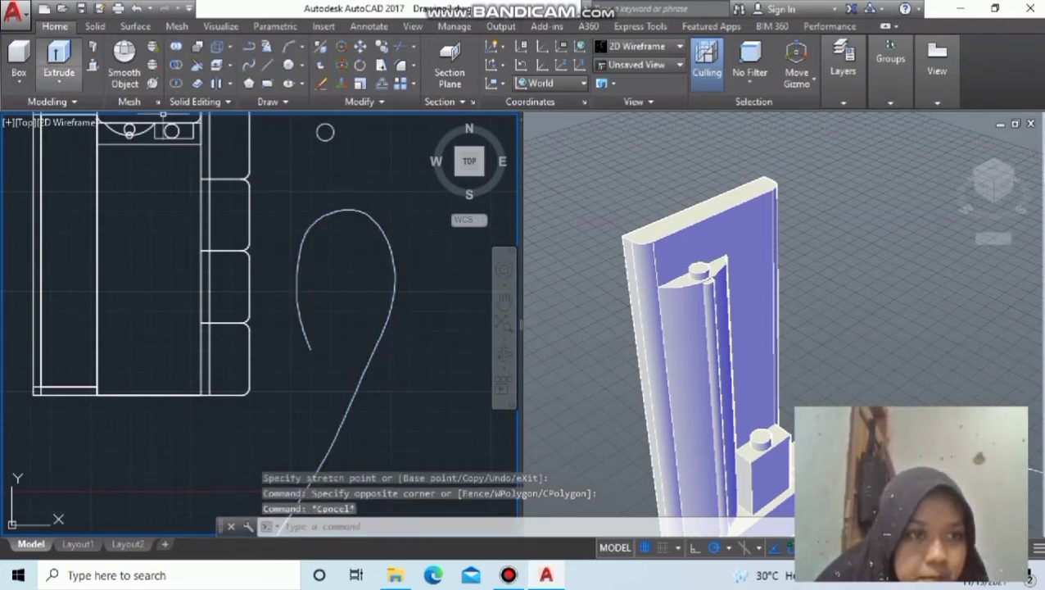
# Step: Sweep the small circle along the 9-shaped spline to make the tube
pyautogui.click(59, 81)
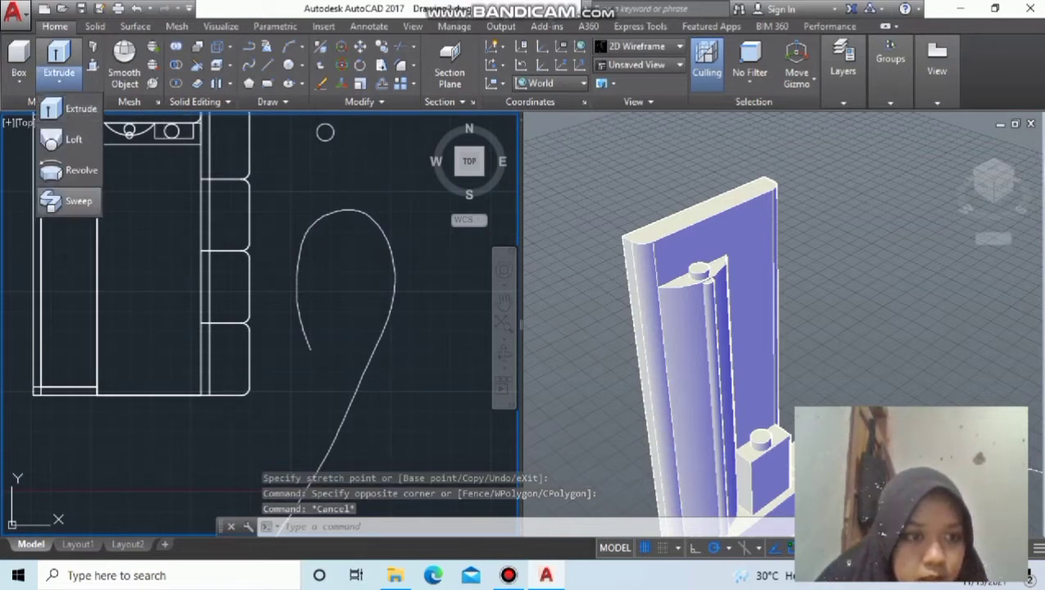
pyautogui.click(74, 201)
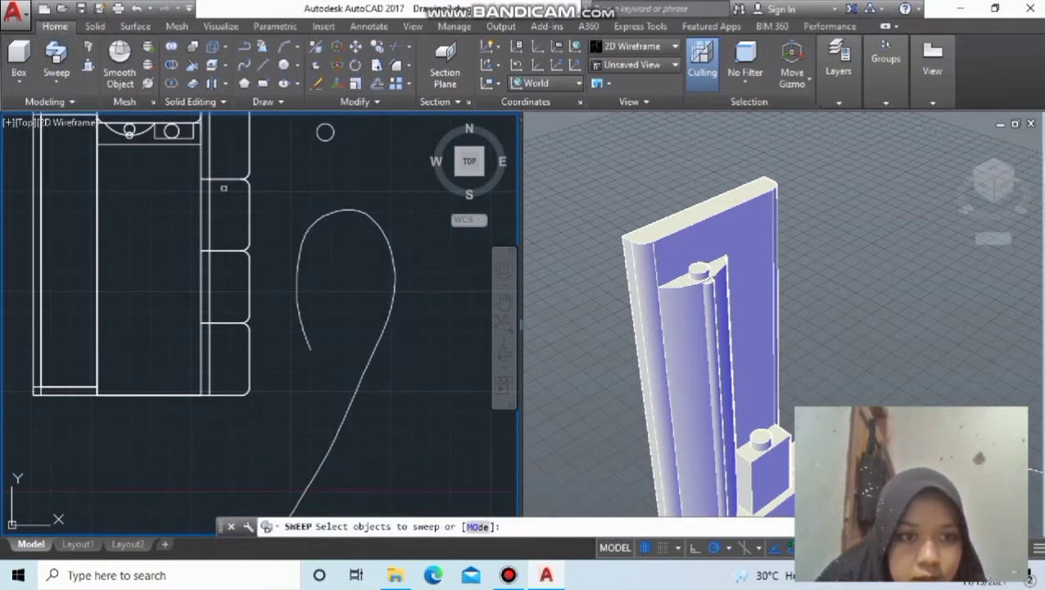
pyautogui.click(325, 132)
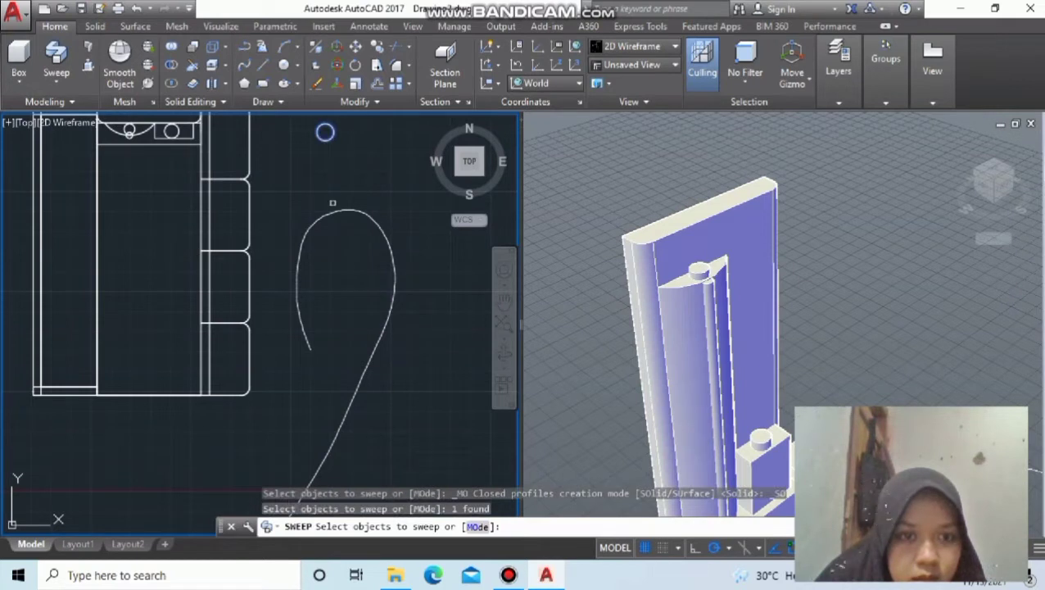
pyautogui.press('Return')
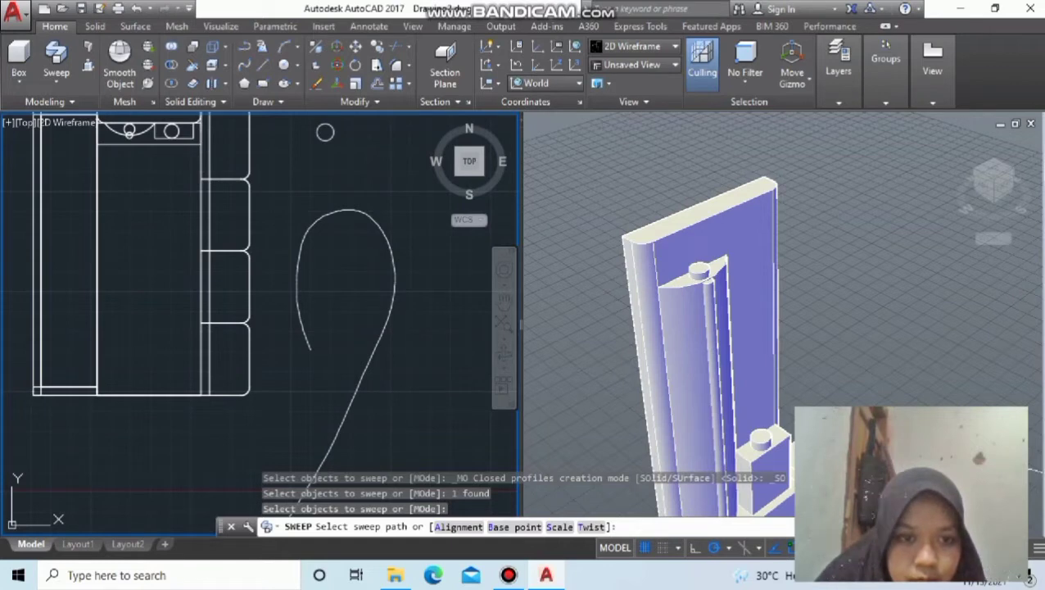
pyautogui.click(298, 279)
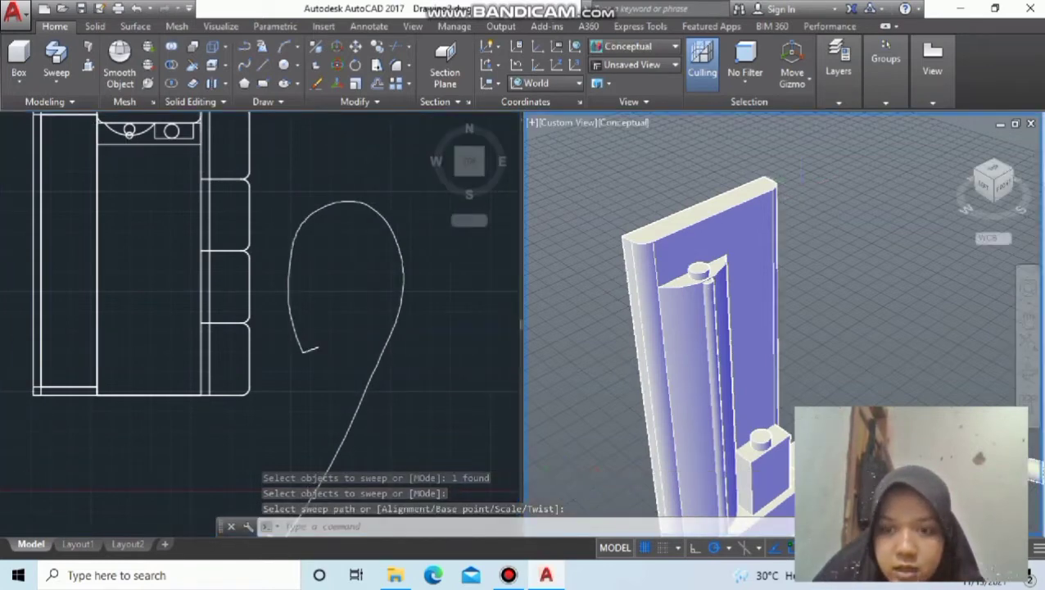
# Step: Orbit and zoom out the 3D view, set the gizmo to Rotate, and begin selecting the tube
pyautogui.moveTo(791, 186)
pyautogui.keyDown('shift'); pyautogui.mouseDown(button='middle')
pyautogui.moveTo(809, 209)
pyautogui.moveTo(778, 211)
pyautogui.mouseUp(button='middle'); pyautogui.keyUp('shift')
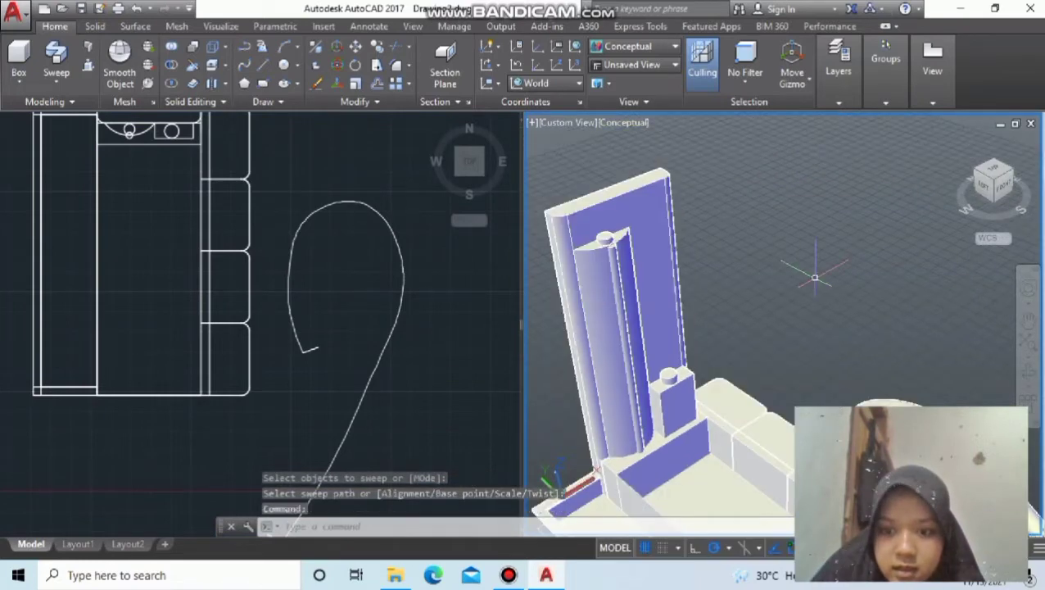
pyautogui.moveTo(815, 277)
pyautogui.keyDown('shift'); pyautogui.mouseDown(button='middle')
pyautogui.moveTo(786, 311)
pyautogui.moveTo(866, 267)
pyautogui.moveTo(785, 248)
pyautogui.mouseUp(button='middle'); pyautogui.keyUp('shift')
pyautogui.scroll(-3, 786, 311)
pyautogui.scroll(-2, 866, 266)
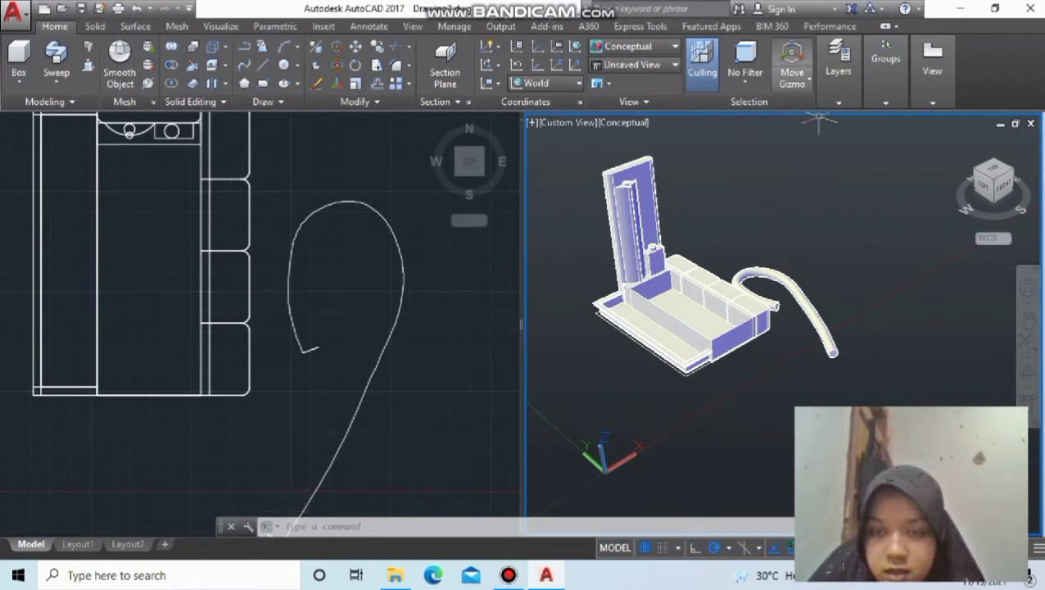
pyautogui.click(810, 79)
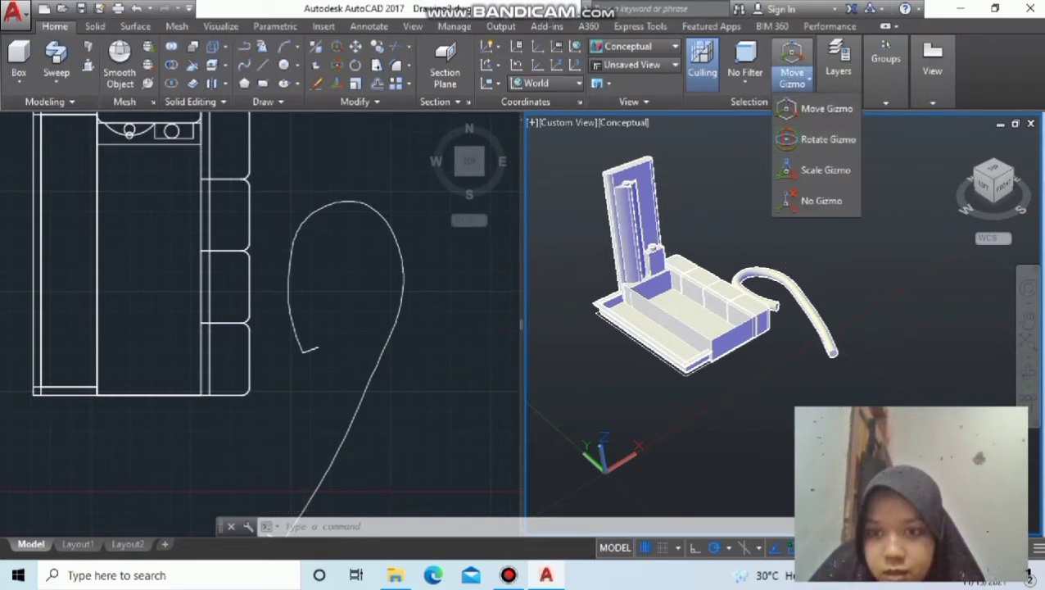
pyautogui.click(816, 110)
pyautogui.click(937, 234)
pyautogui.click(993, 176)
# Step: Rotate the curved tube 90 degrees with the Rotate gizmo
pyautogui.click(821, 226)
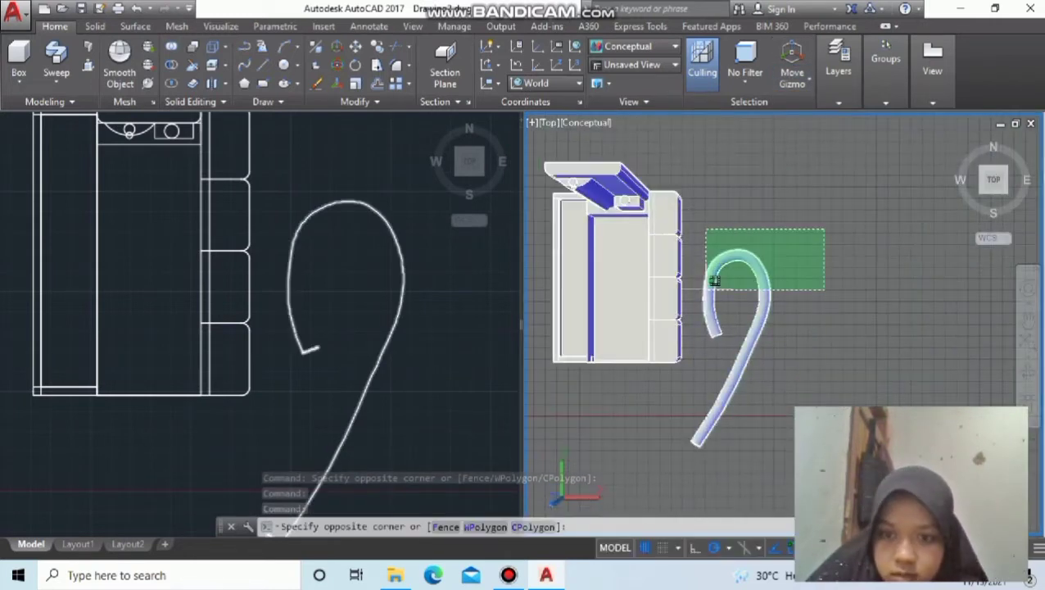
pyautogui.click(712, 285)
pyautogui.click(737, 344)
pyautogui.click(737, 360)
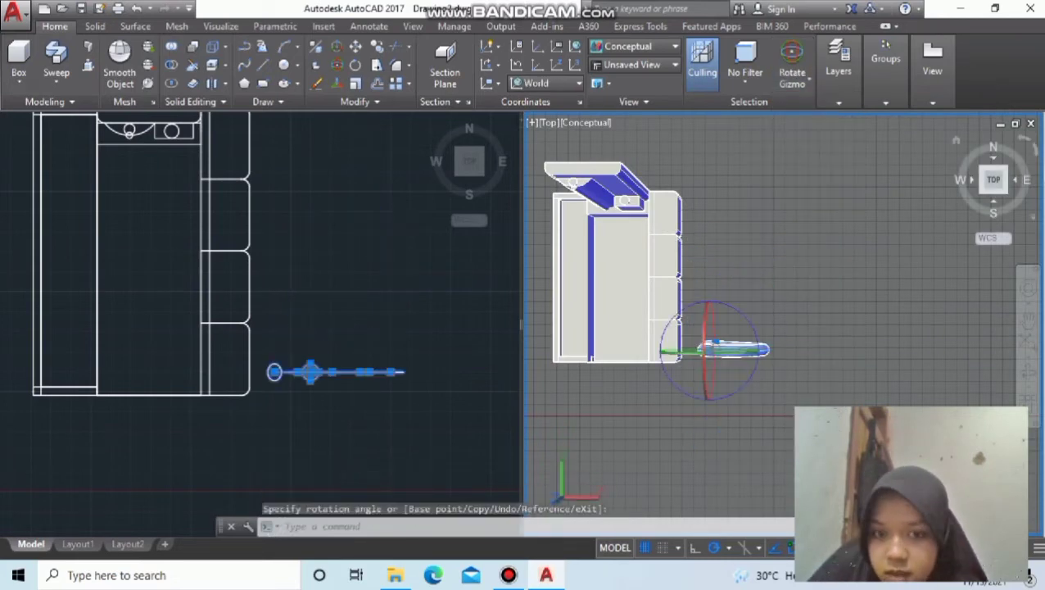
pyautogui.keyDown('shift'); pyautogui.moveTo(737, 361); pyautogui.dragTo(727, 168, button='middle'); pyautogui.keyUp('shift')
pyautogui.click(339, 291)
pyautogui.moveTo(339, 291); pyautogui.dragTo(229, 176)
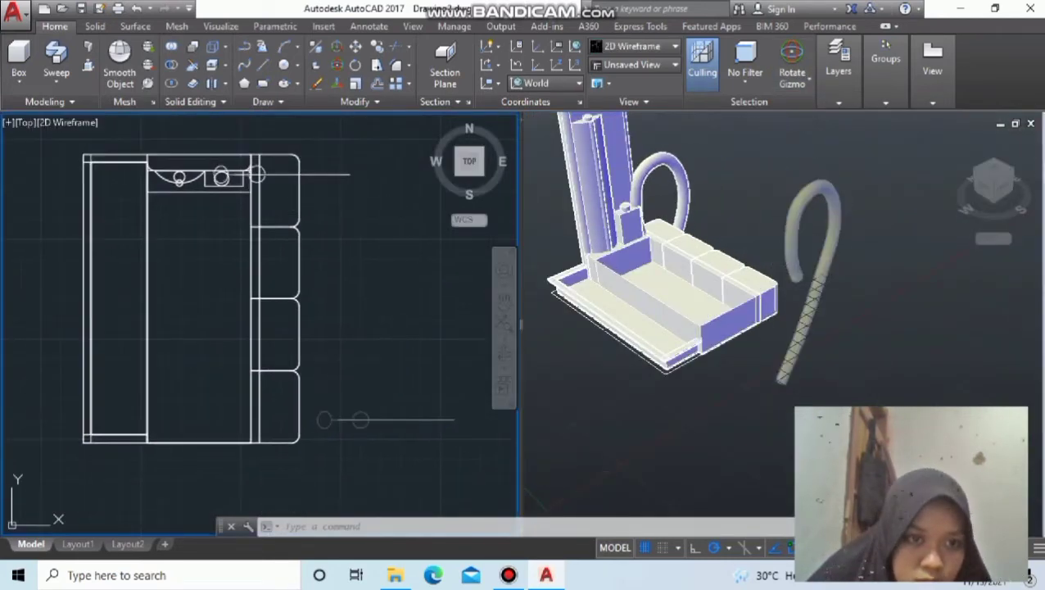
# Step: Move the tube to a new position with 3DMOVE
pyautogui.write('3dmove')
pyautogui.press('Return')
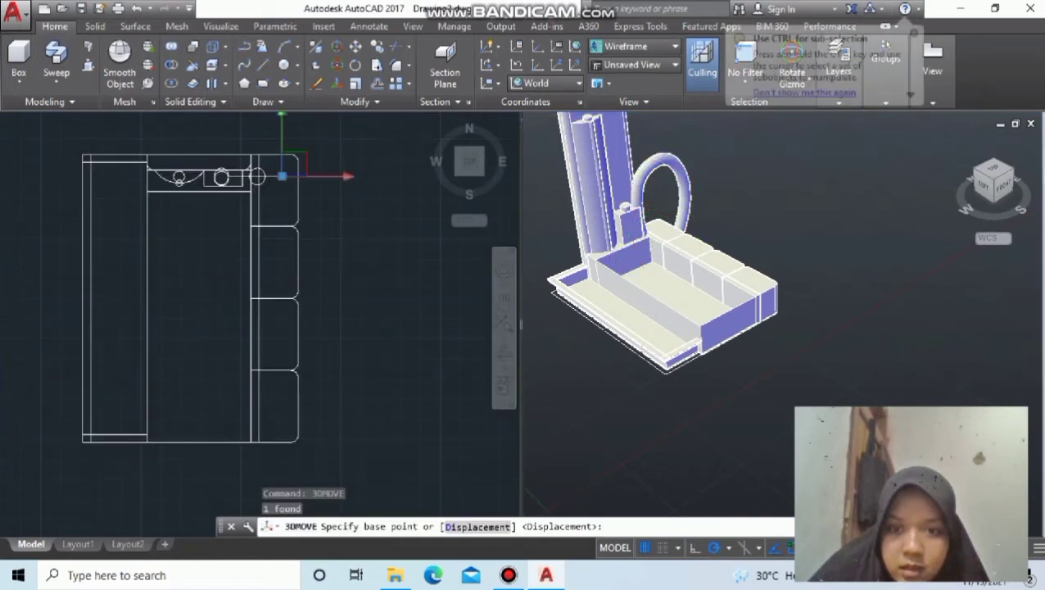
pyautogui.click(668, 324)
pyautogui.scroll(3, 667, 323)
pyautogui.click(663, 323)
pyautogui.click(574, 320)
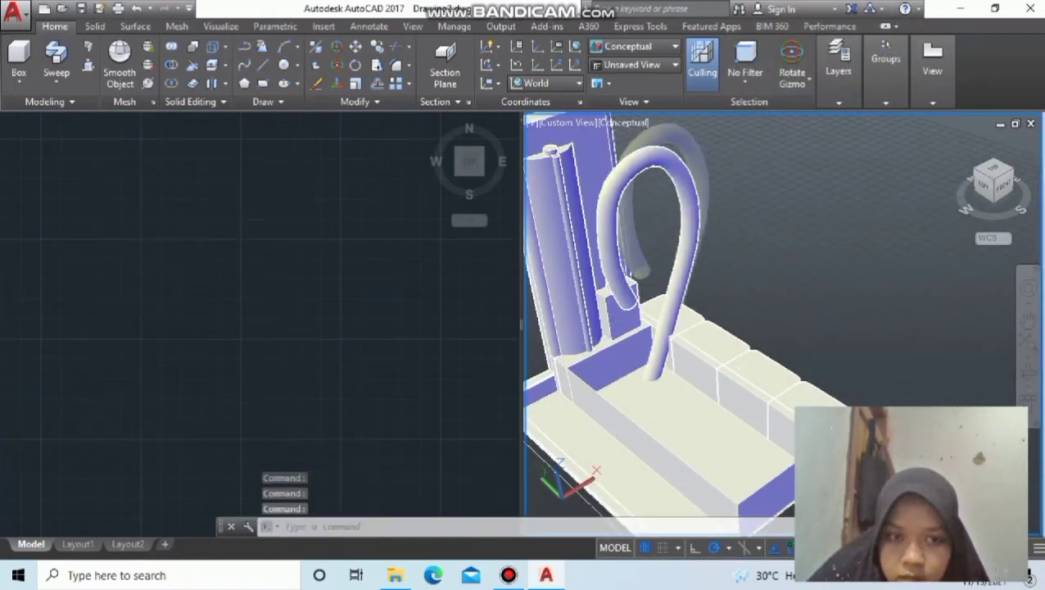
# Step: Rotate the tube again so it stands upright as a vertical loop
pyautogui.click(647, 205)
pyautogui.click(626, 291)
pyautogui.click(647, 205)
pyautogui.press('Escape')
pyautogui.click(328, 328)
pyautogui.scroll(3, 328, 327)
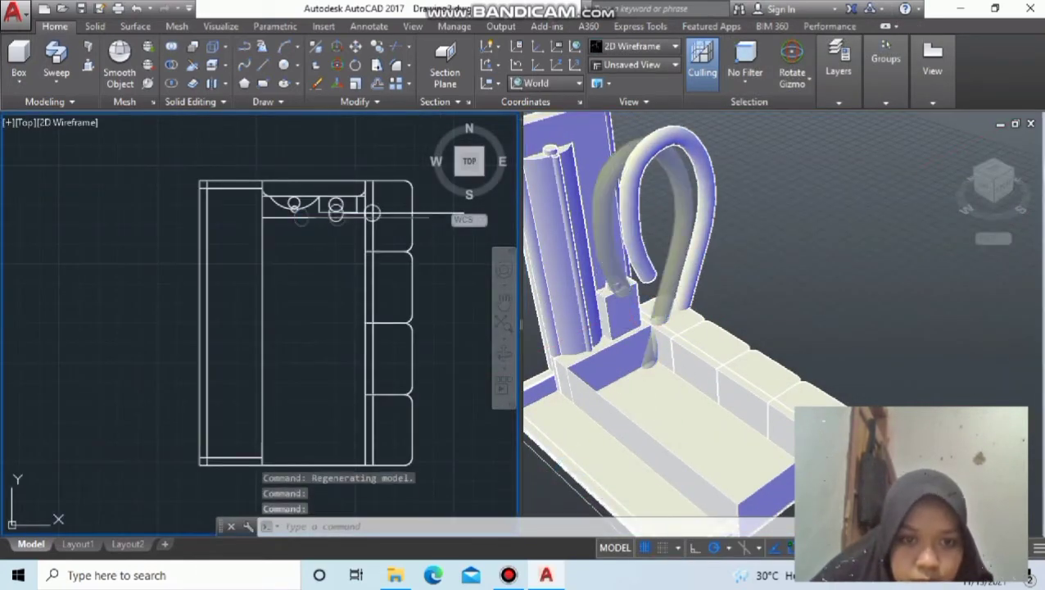
# Step: Move the upright loop to a new spot near the sofa back
pyautogui.press('Escape')
pyautogui.click(667, 283)
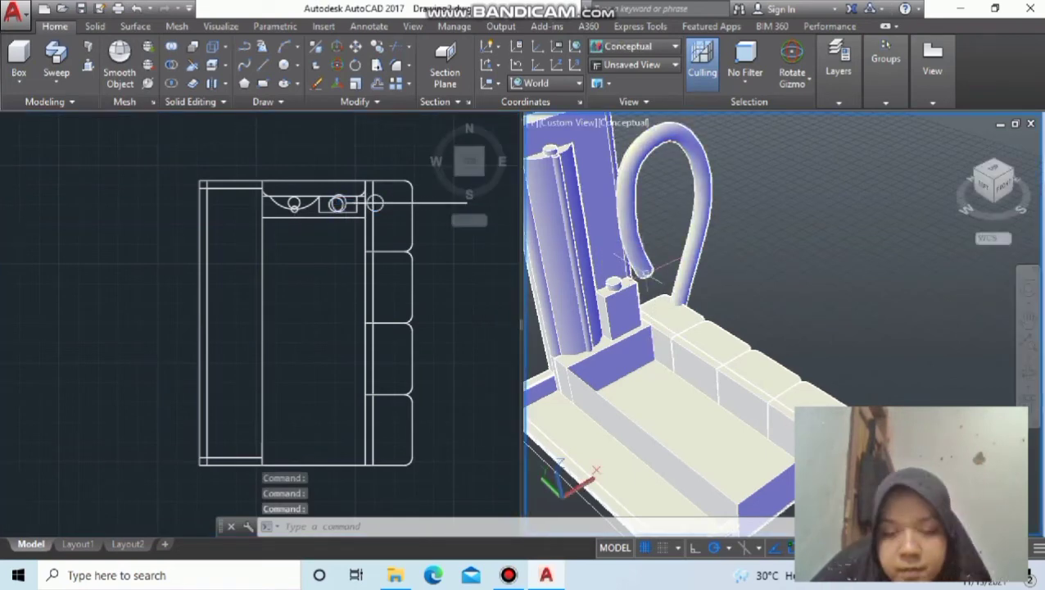
pyautogui.click(665, 280)
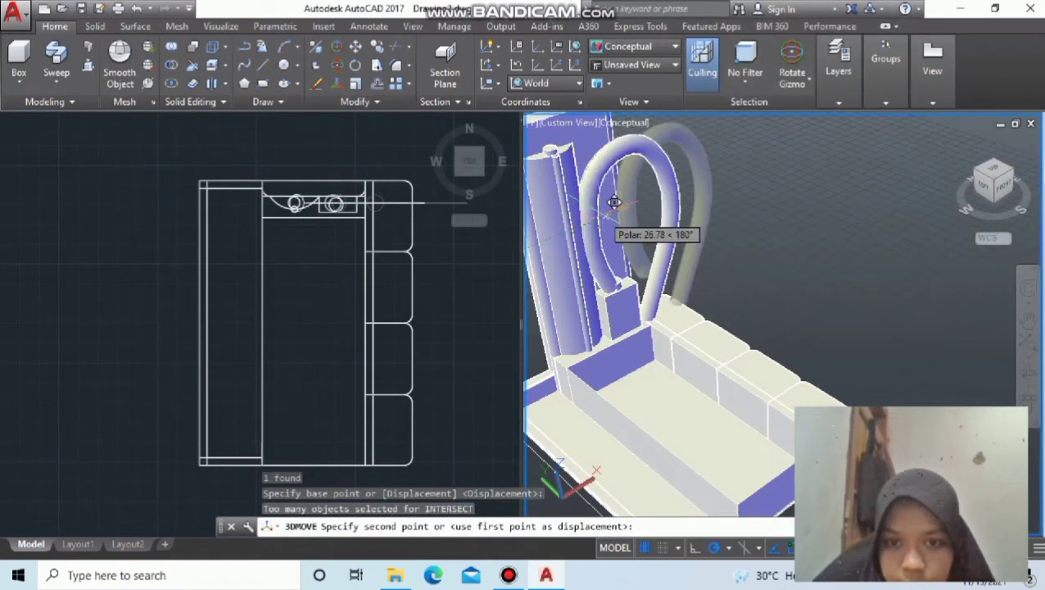
pyautogui.click(590, 198)
pyautogui.scroll(-3, 738, 328)
# Step: Snap the tube's end grip onto the sofa back's circle, undoing a stray reshape
pyautogui.click(311, 447)
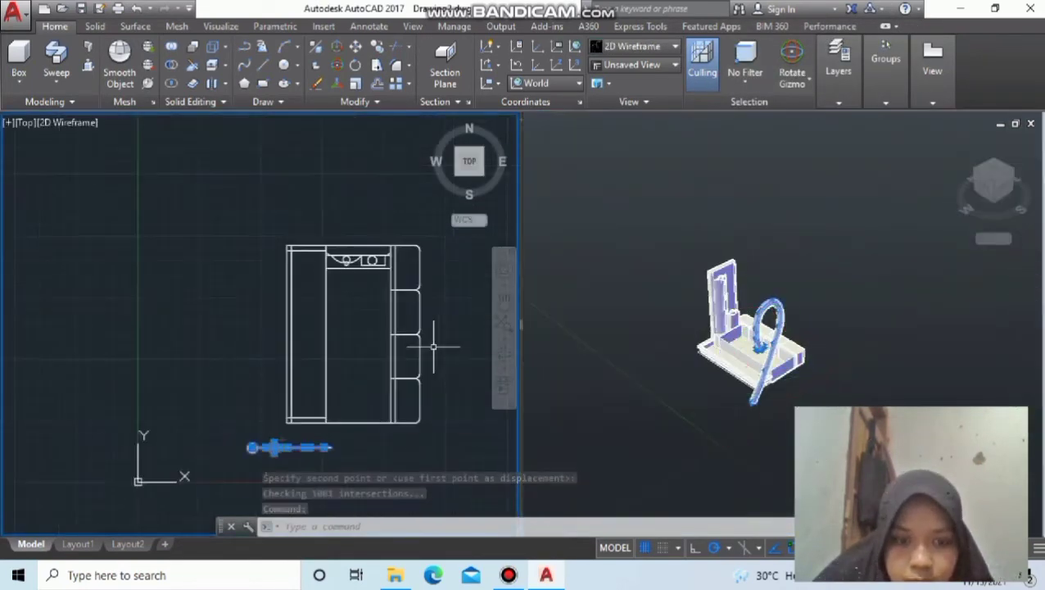
pyautogui.click(334, 447)
pyautogui.click(373, 260)
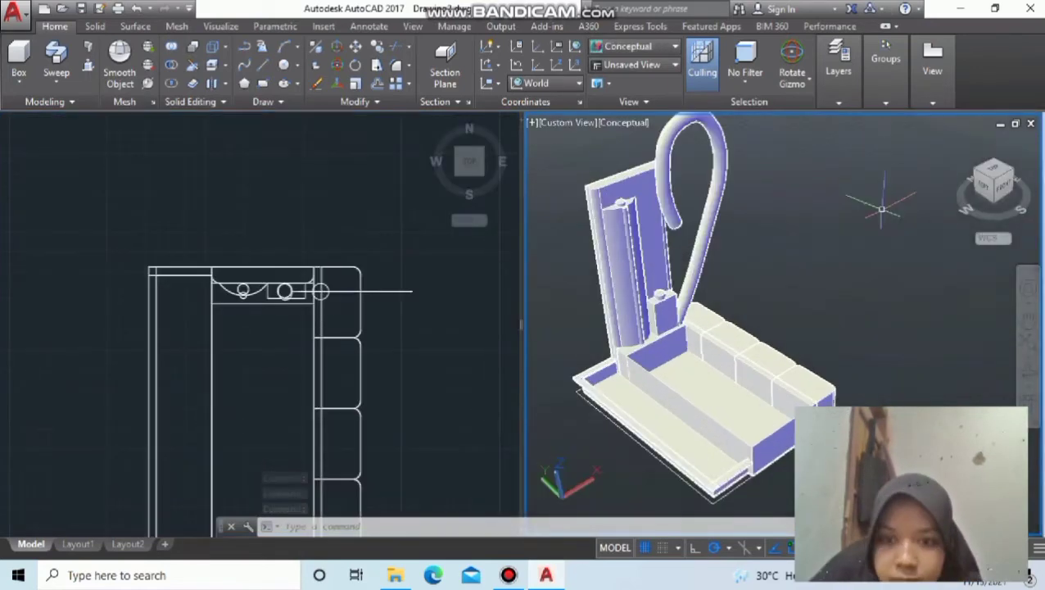
pyautogui.click(690, 167)
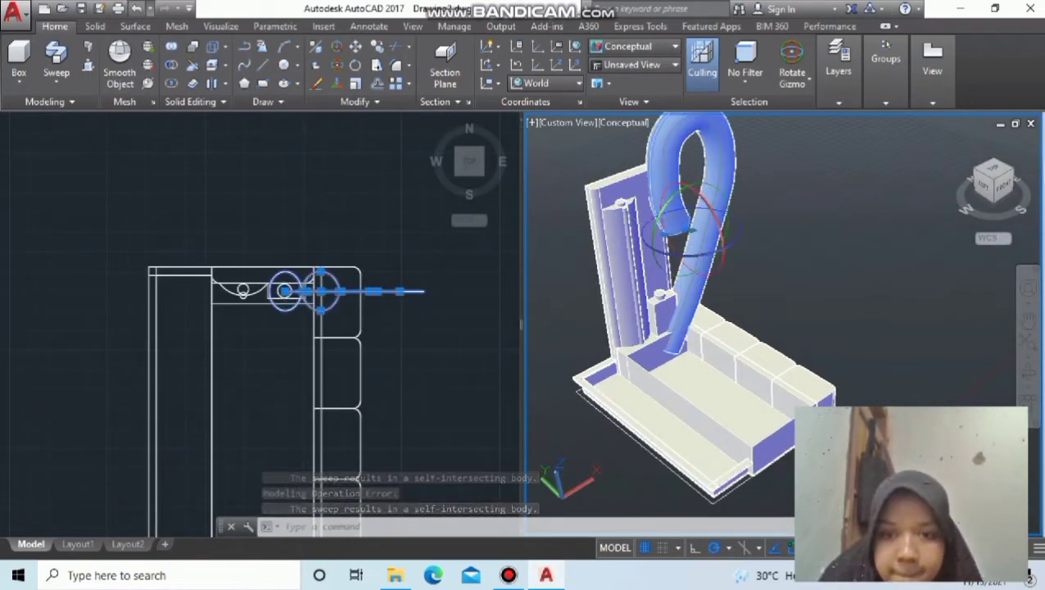
pyautogui.hotkey('ctrl', 'z')
pyautogui.click(689, 166)
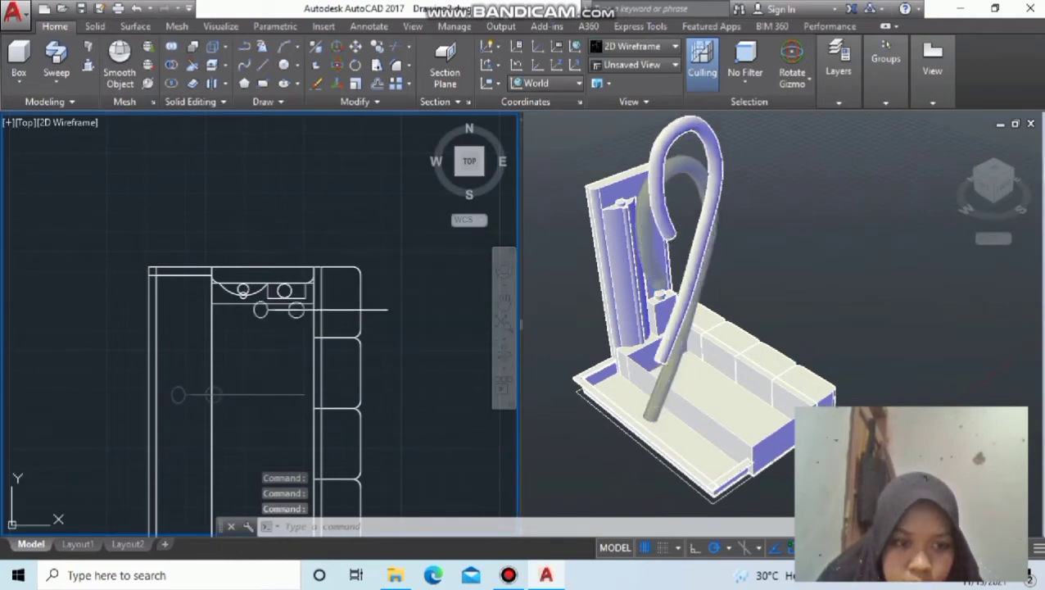
# Step: Reposition the loop in the 3D view and reselect it with a crossing window
pyautogui.click(692, 246)
pyautogui.click(684, 284)
pyautogui.click(692, 312)
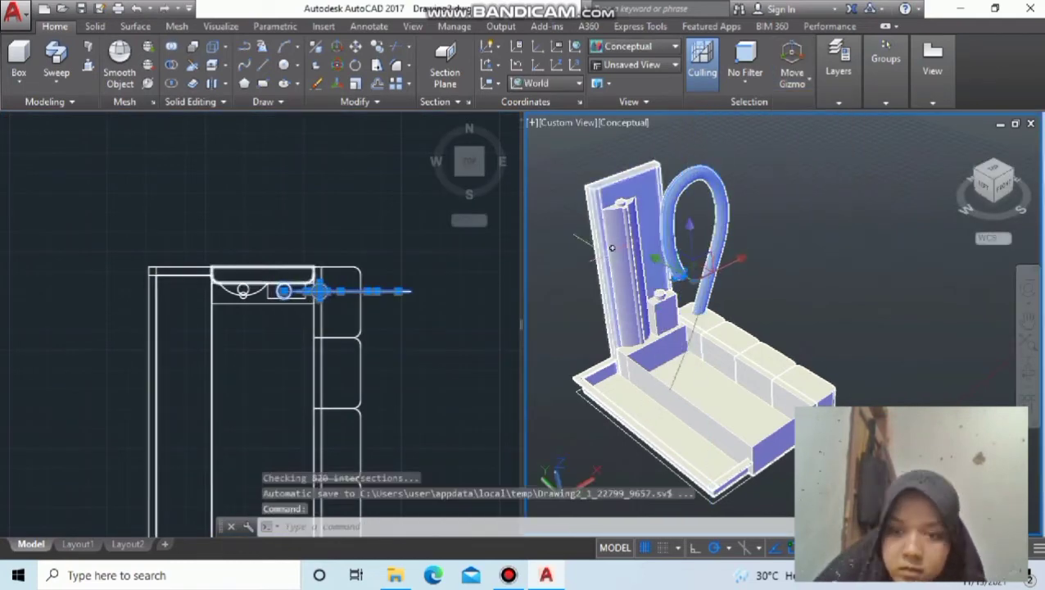
pyautogui.scroll(3, 697, 286)
pyautogui.click(746, 164)
pyautogui.click(683, 234)
# Step: Try snapping the profile circle onto a centre point, then undo it
pyautogui.press('Escape')
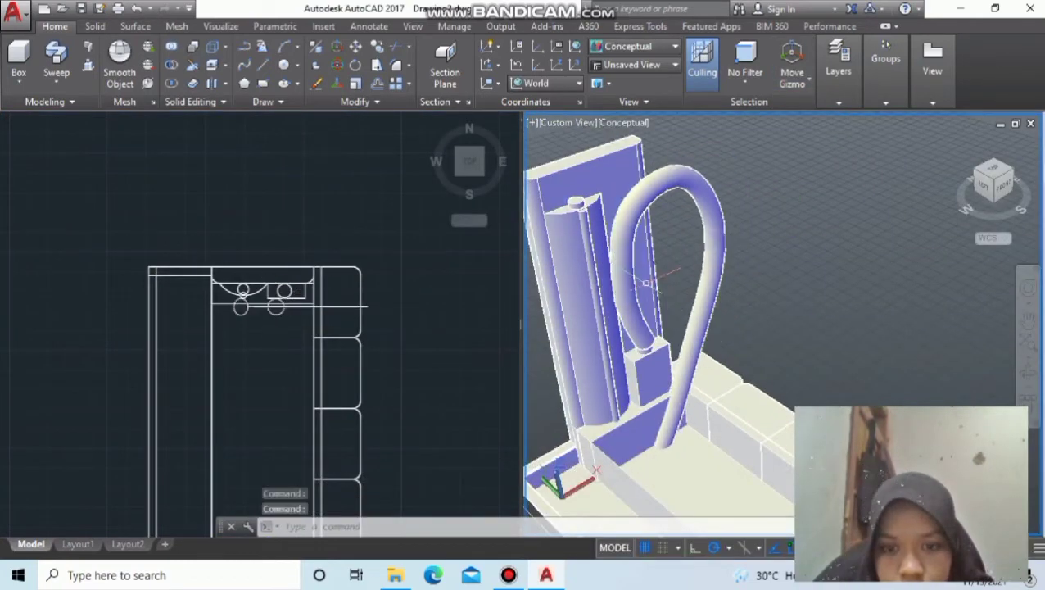
pyautogui.scroll(3, 696, 287)
pyautogui.keyDown('shift'); pyautogui.moveTo(697, 287); pyautogui.dragTo(848, 308, button='middle'); pyautogui.keyUp('shift')
pyautogui.click(848, 307)
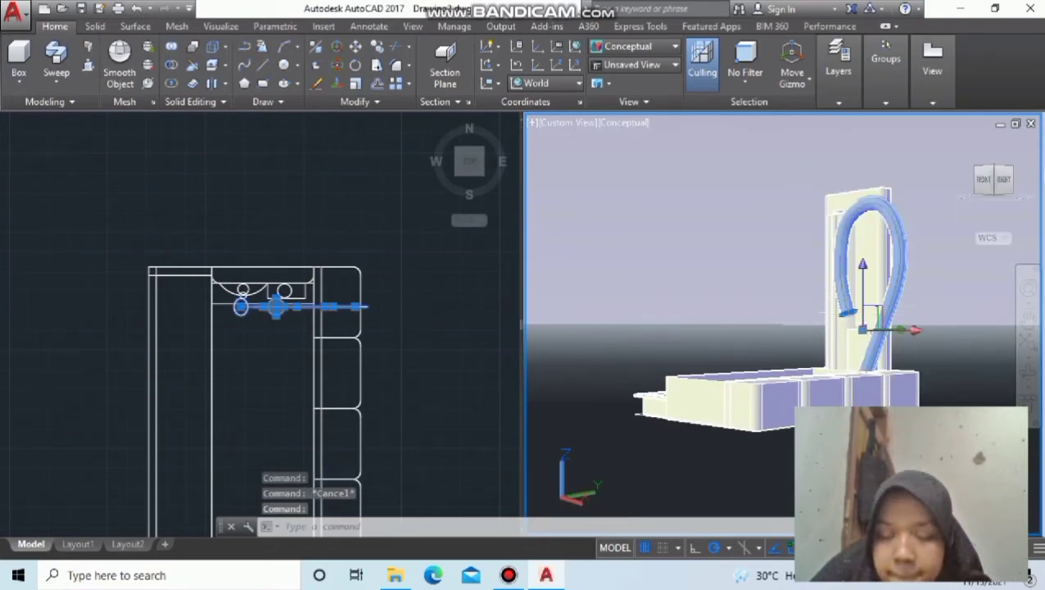
pyautogui.click(357, 260)
pyautogui.click(358, 228)
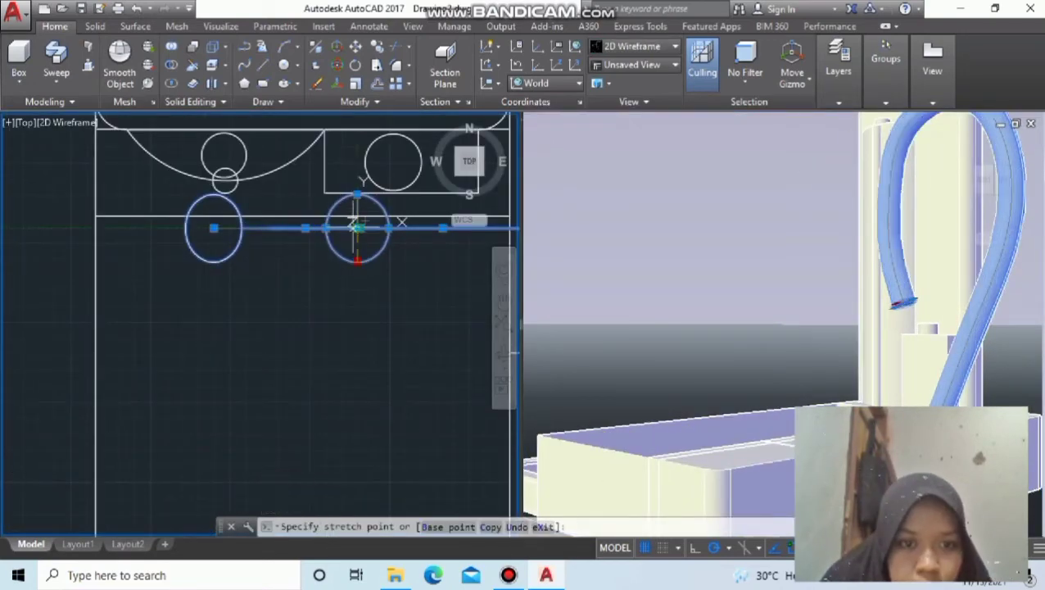
pyautogui.click(358, 214)
pyautogui.press('Escape')
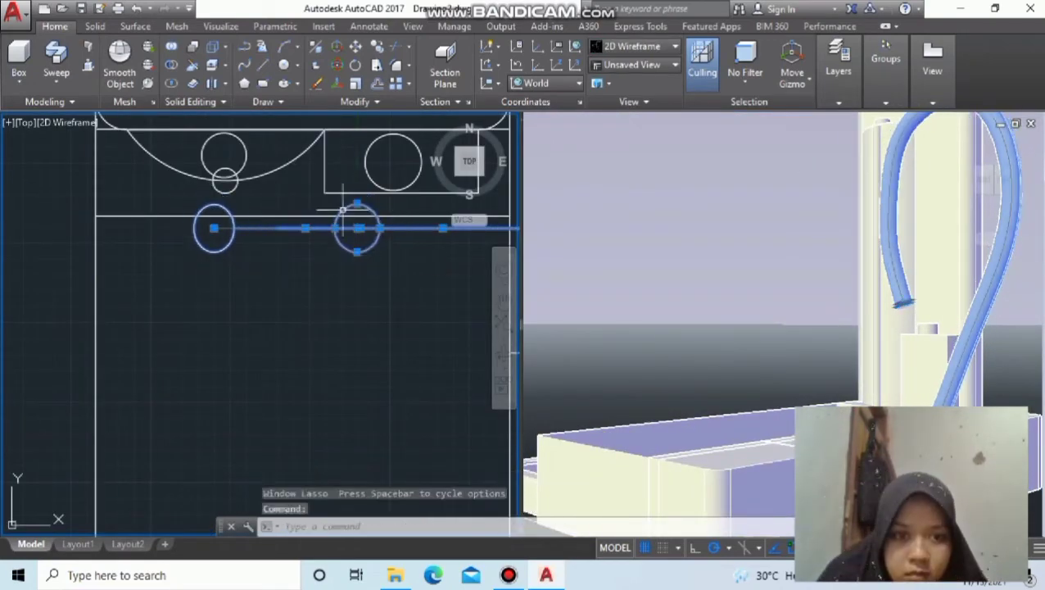
pyautogui.hotkey('ctrl', 'z')
pyautogui.hotkey('ctrl', 'z')
pyautogui.hotkey('ctrl', 'z')
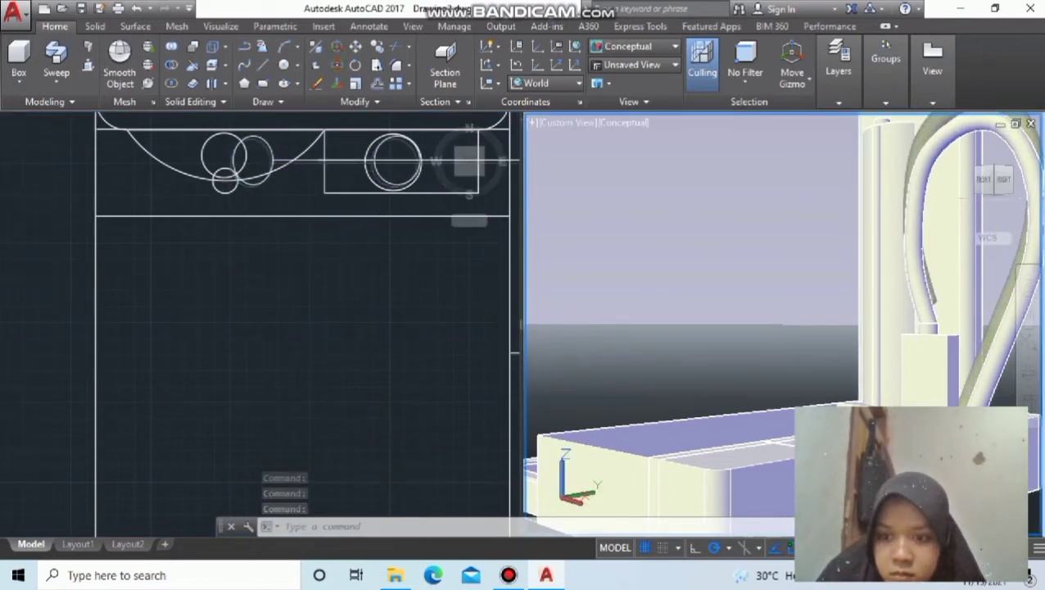
pyautogui.scroll(-6, 851, 250)
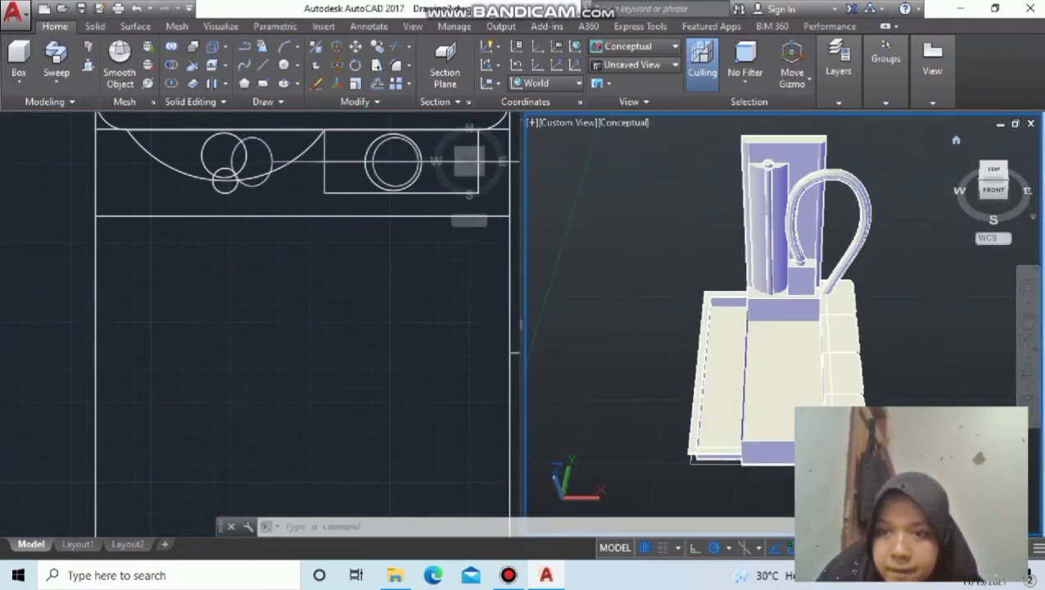
pyautogui.moveTo(993, 184); pyautogui.dragTo(967, 196)
# Step: Stretch the path's end grip and another point lower to extend the tube toward the seat
pyautogui.click(190, 461)
pyautogui.click(190, 461)
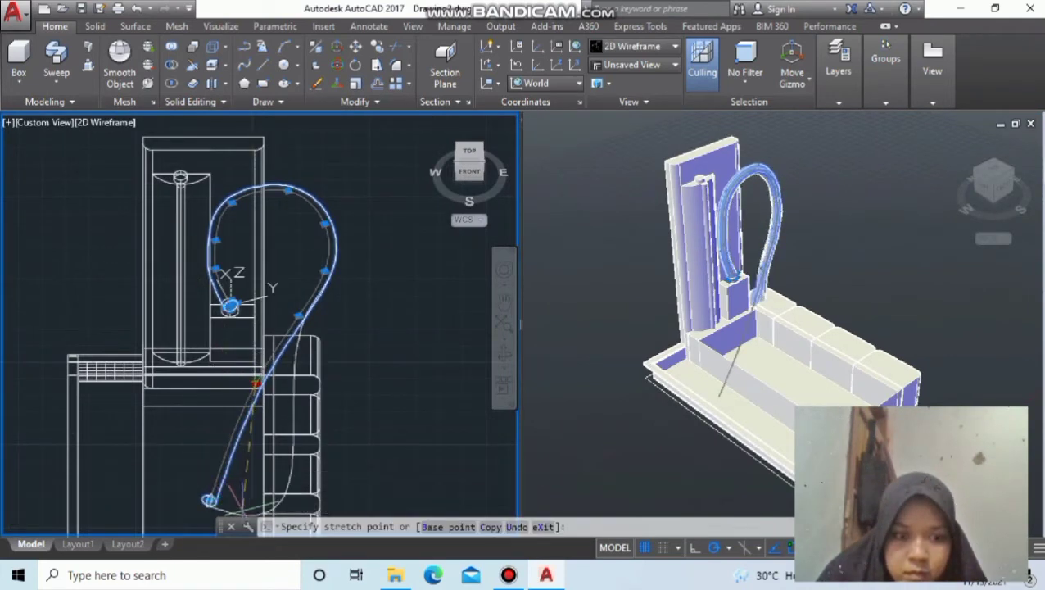
pyautogui.click(211, 500)
pyautogui.click(299, 314)
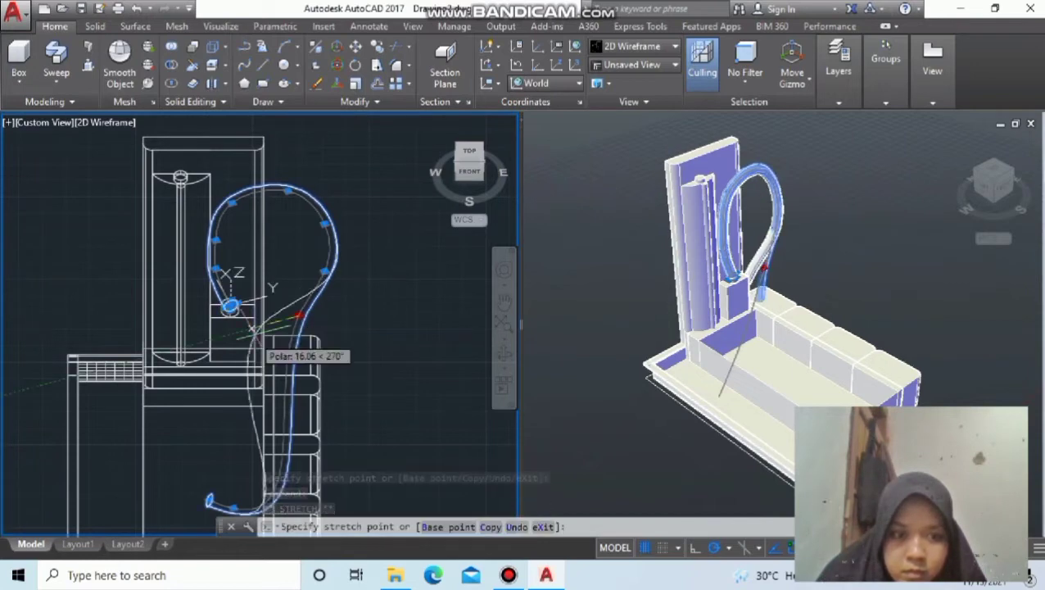
pyautogui.click(192, 383)
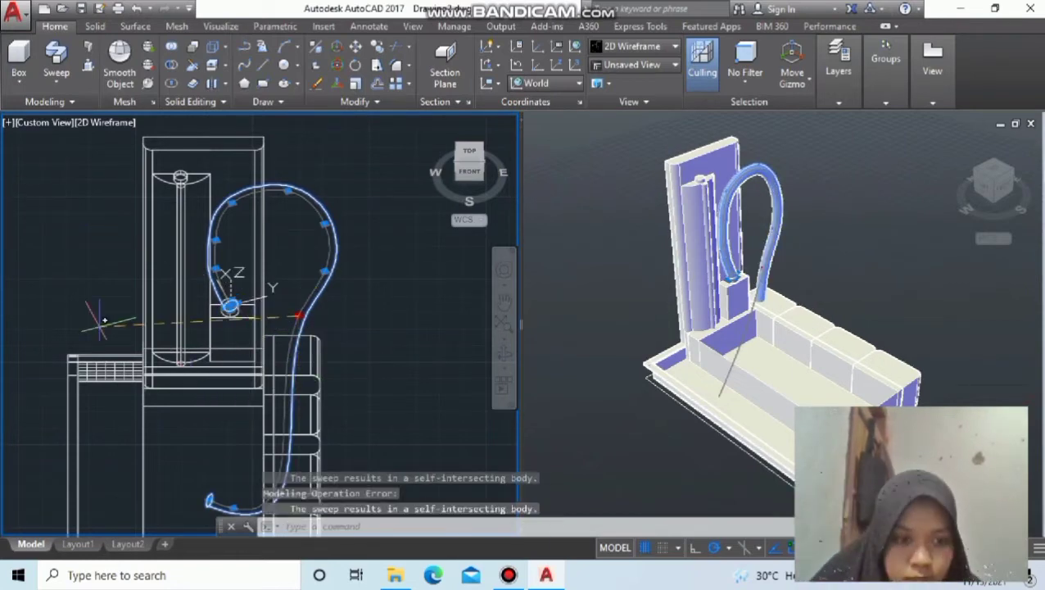
pyautogui.click(509, 575)
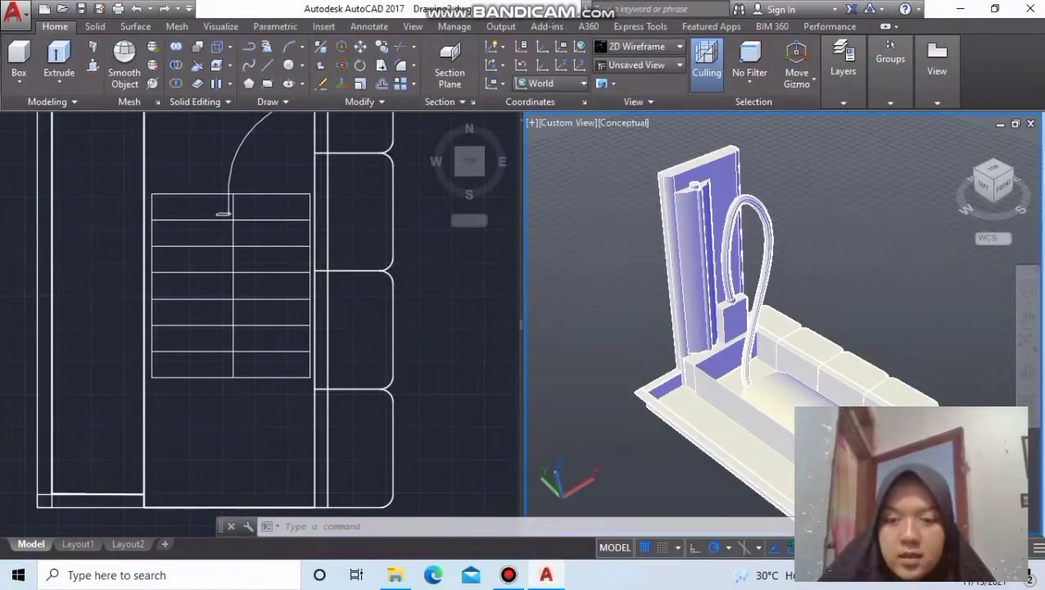
pyautogui.keyDown('shift'); pyautogui.moveTo(811, 209); pyautogui.dragTo(773, 205, button='middle'); pyautogui.keyUp('shift')
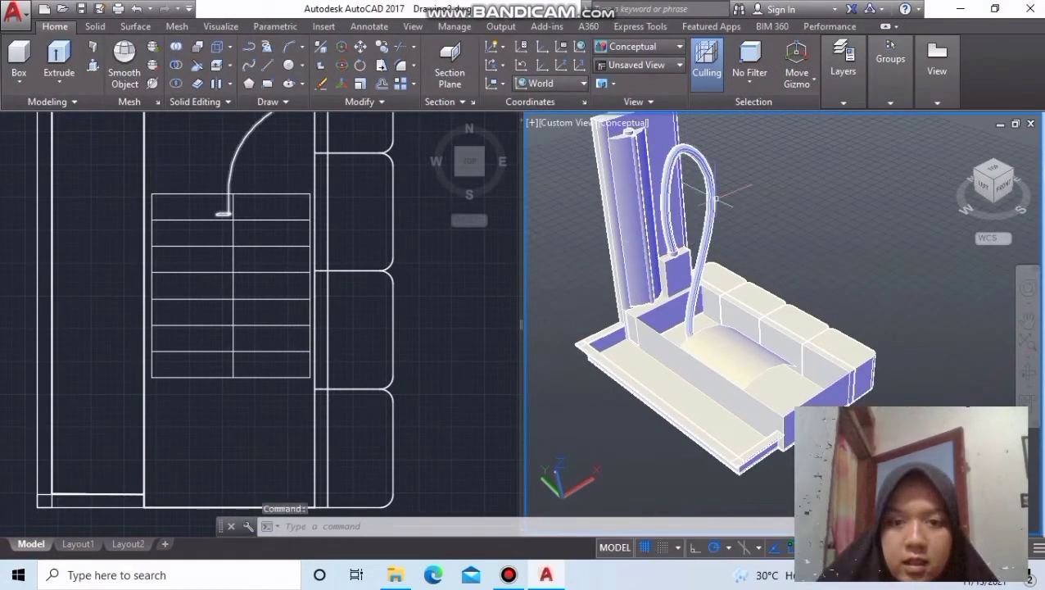
pyautogui.scroll(2, 692, 278)
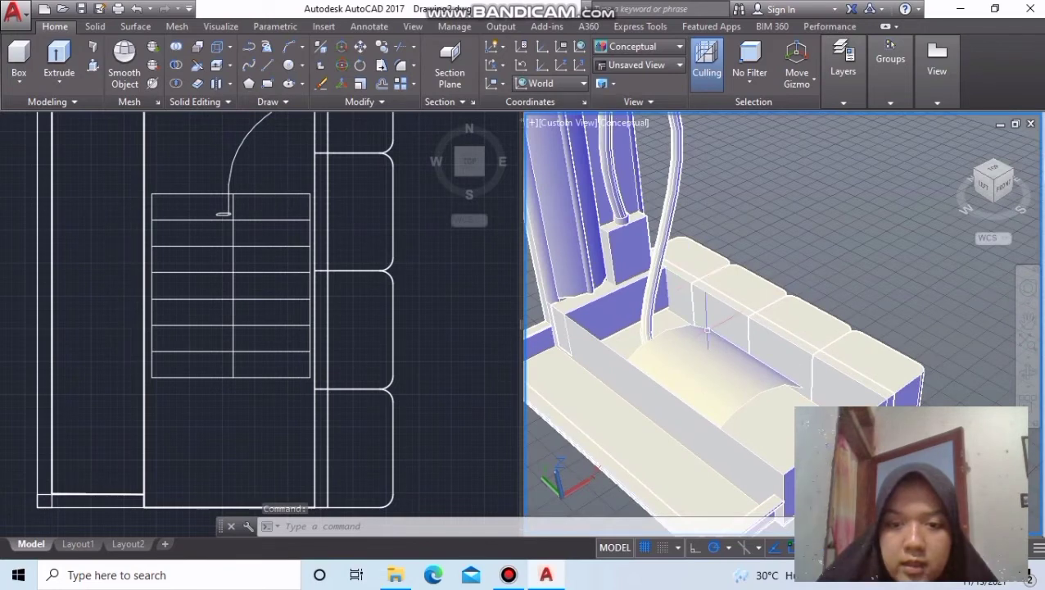
pyautogui.click(711, 350)
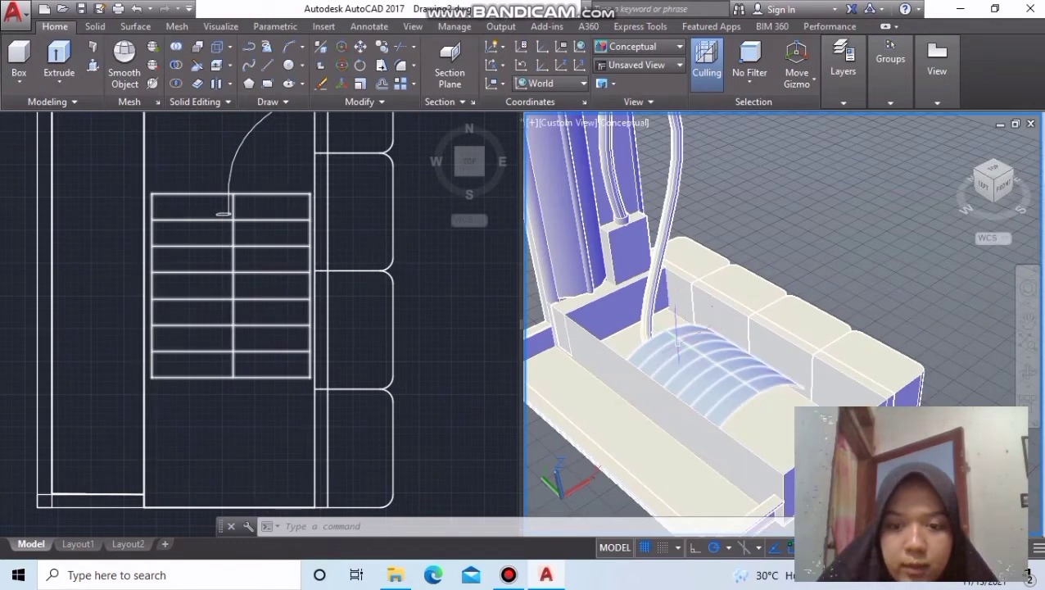
pyautogui.press('Escape')
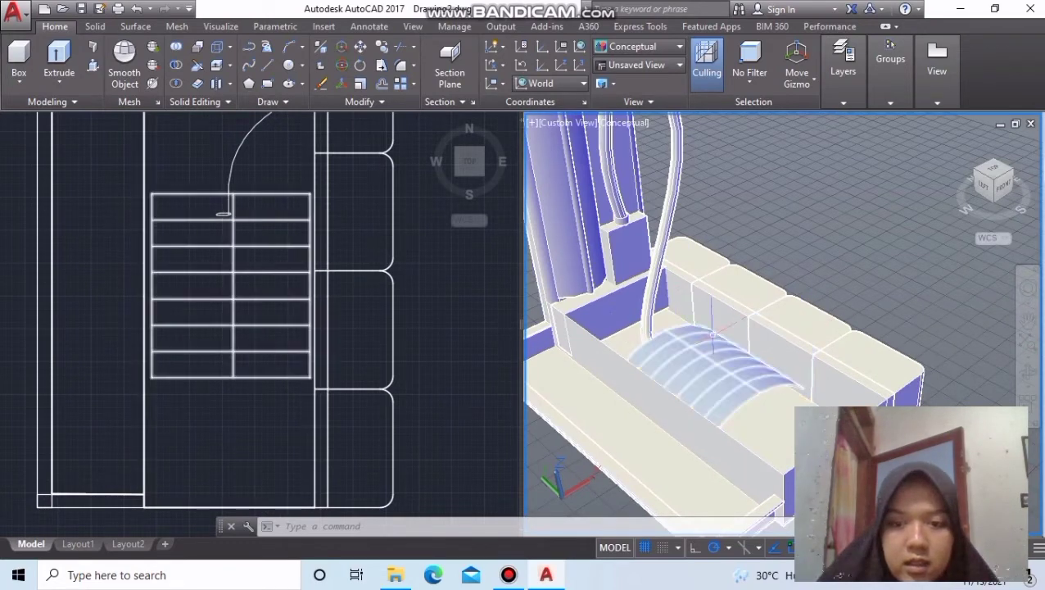
pyautogui.click(687, 360)
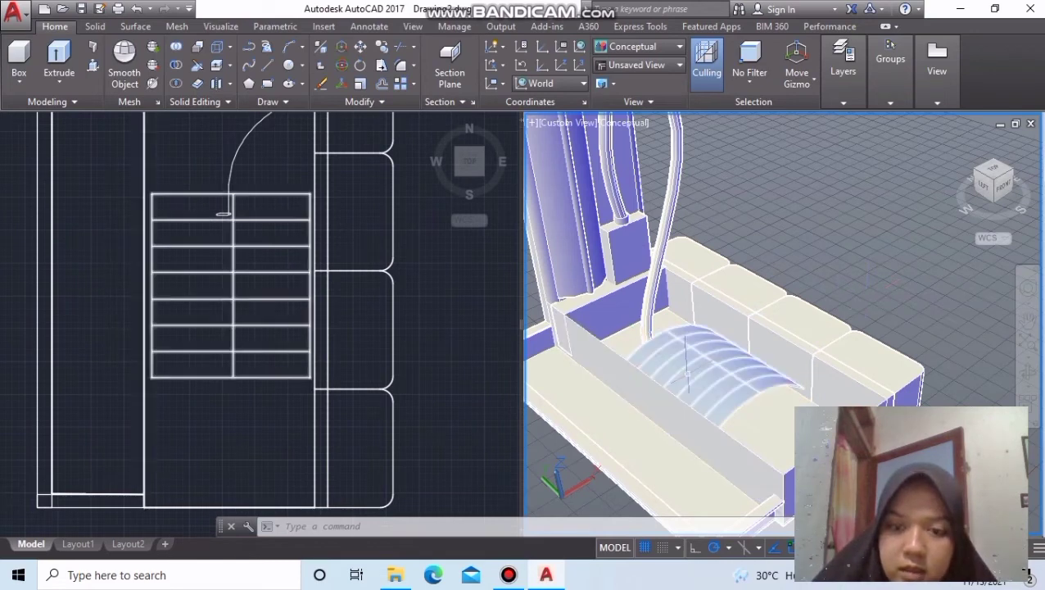
pyautogui.scroll(-3, 702, 352)
pyautogui.press('Escape')
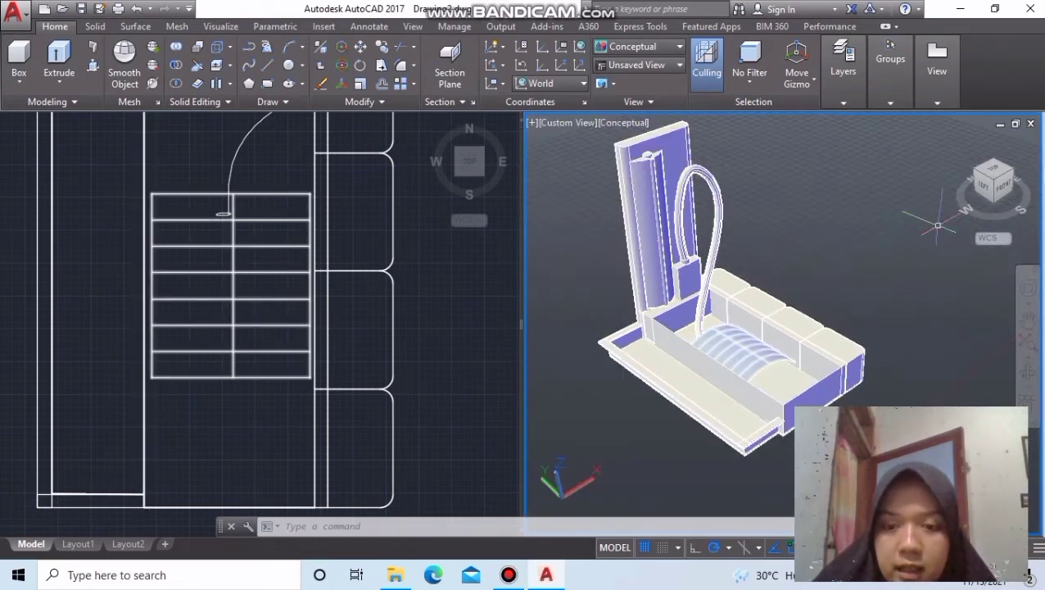
pyautogui.scroll(2, 702, 352)
pyautogui.scroll(1, 638, 348)
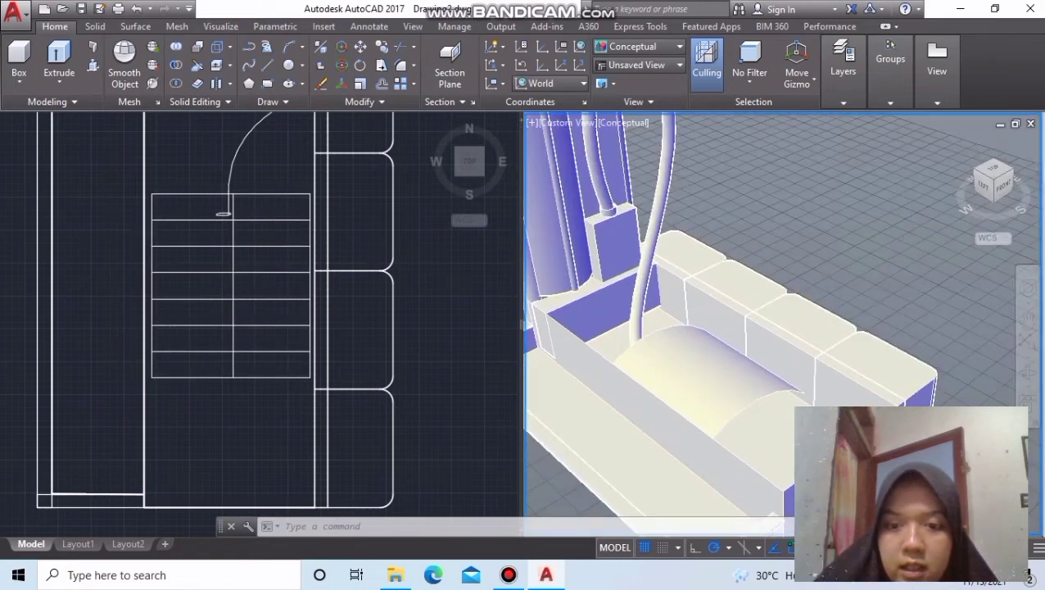
pyautogui.scroll(2, 638, 348)
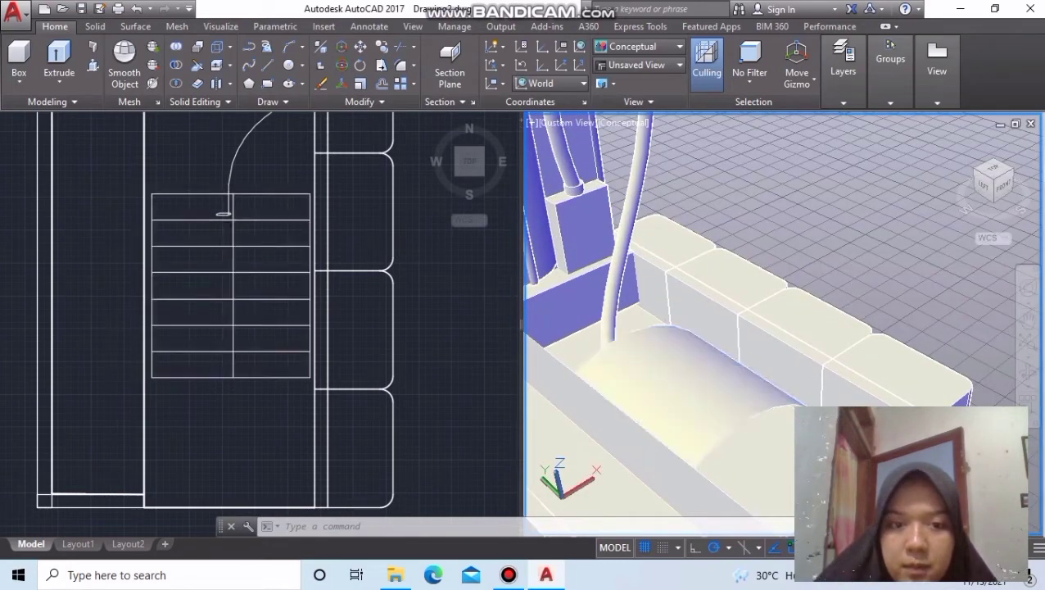
# Step: Pan the plan left and draw a shallow three-point ARC in the free space beside it
pyautogui.click(491, 270)
pyautogui.scroll(-3, 461, 273)
pyautogui.moveTo(461, 273); pyautogui.dragTo(271, 292, button='middle')
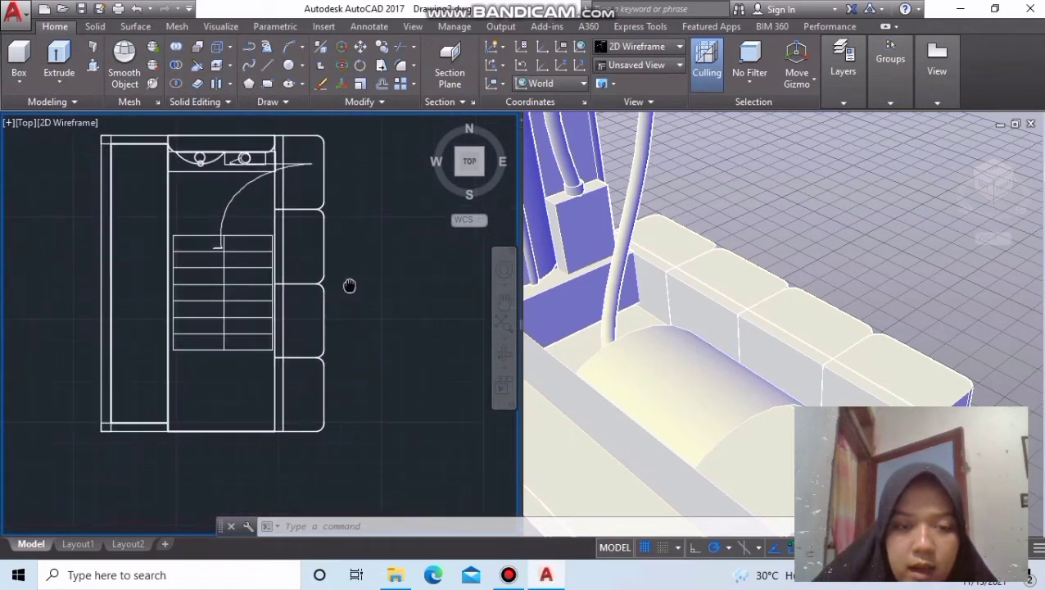
pyautogui.write('a')
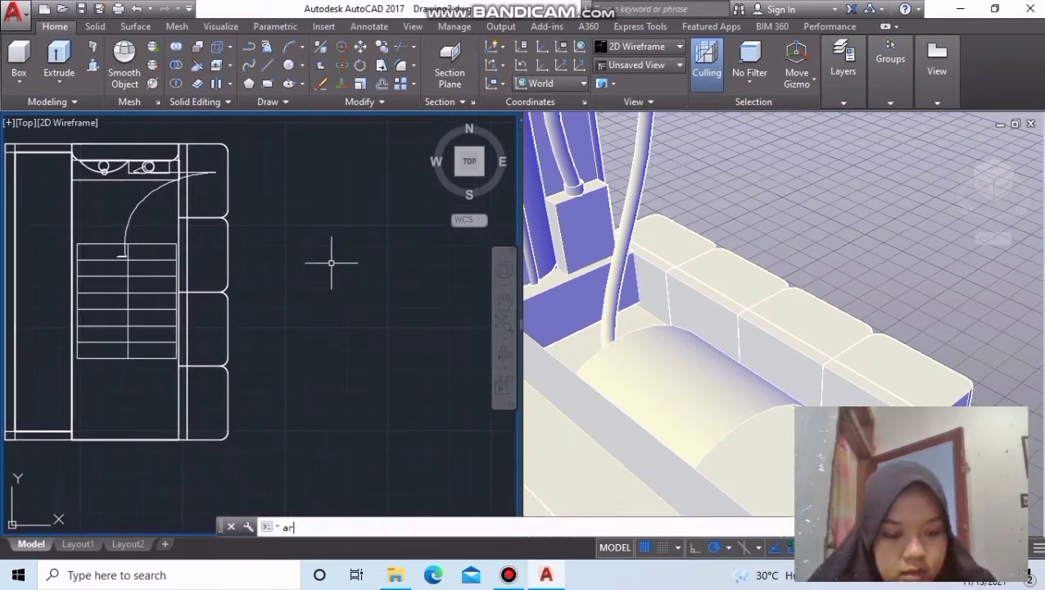
pyautogui.write('rc')
pyautogui.press('Return')
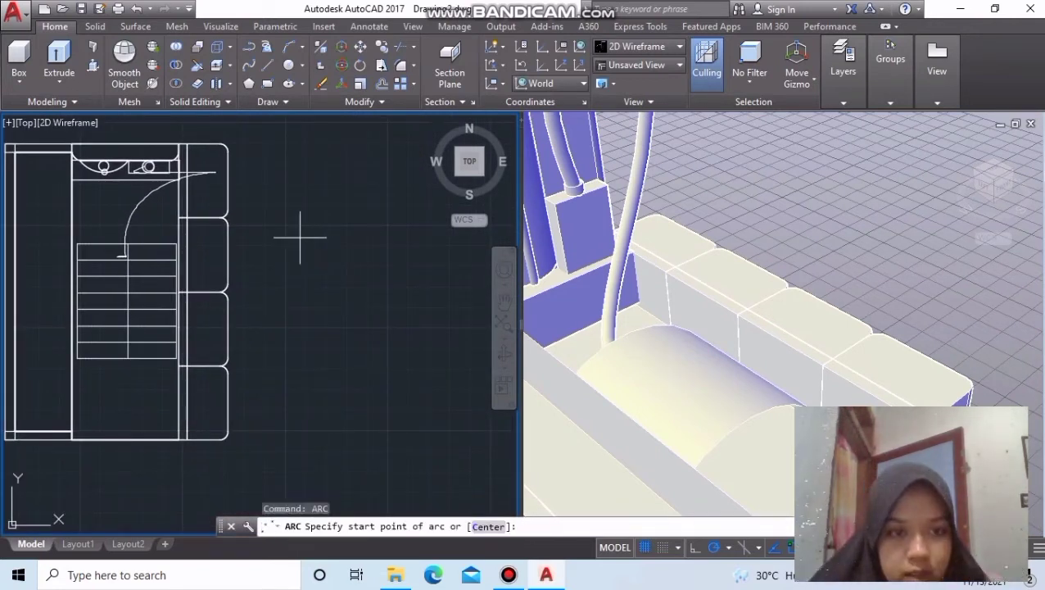
pyautogui.click(299, 238)
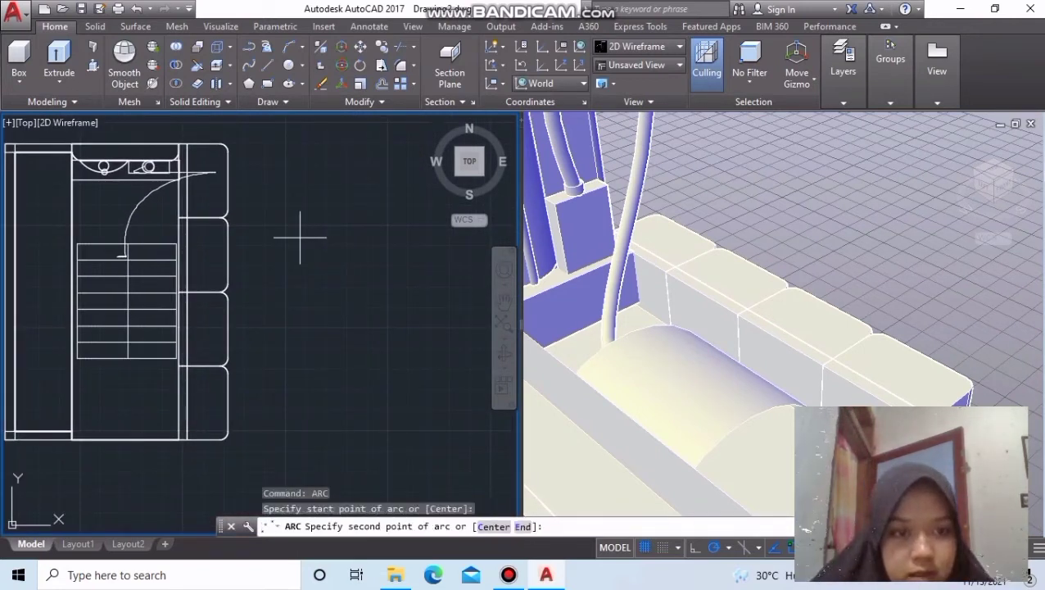
pyautogui.click(409, 237)
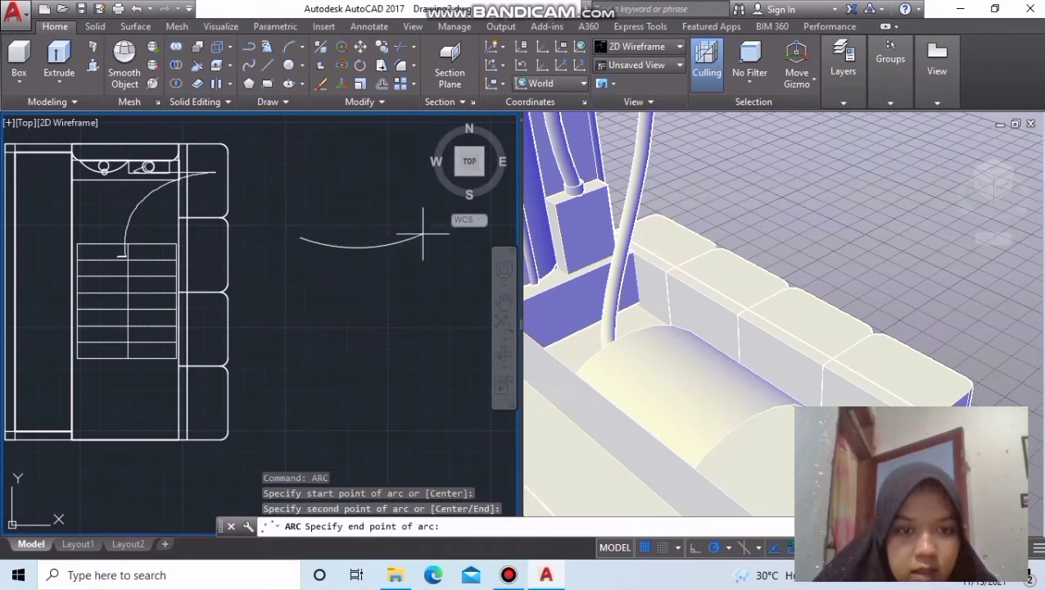
pyautogui.click(415, 236)
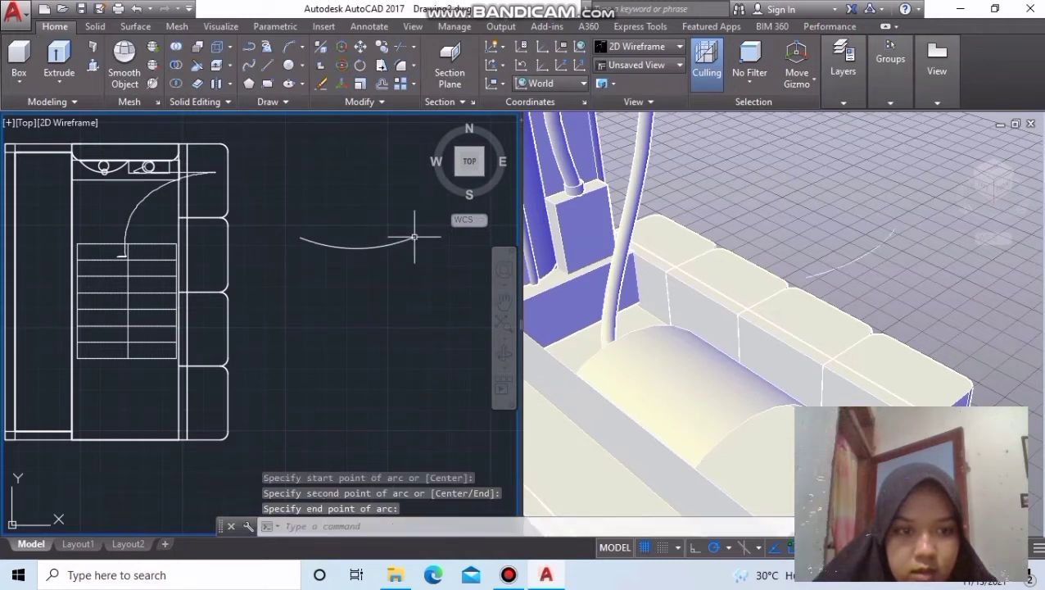
pyautogui.click(368, 246)
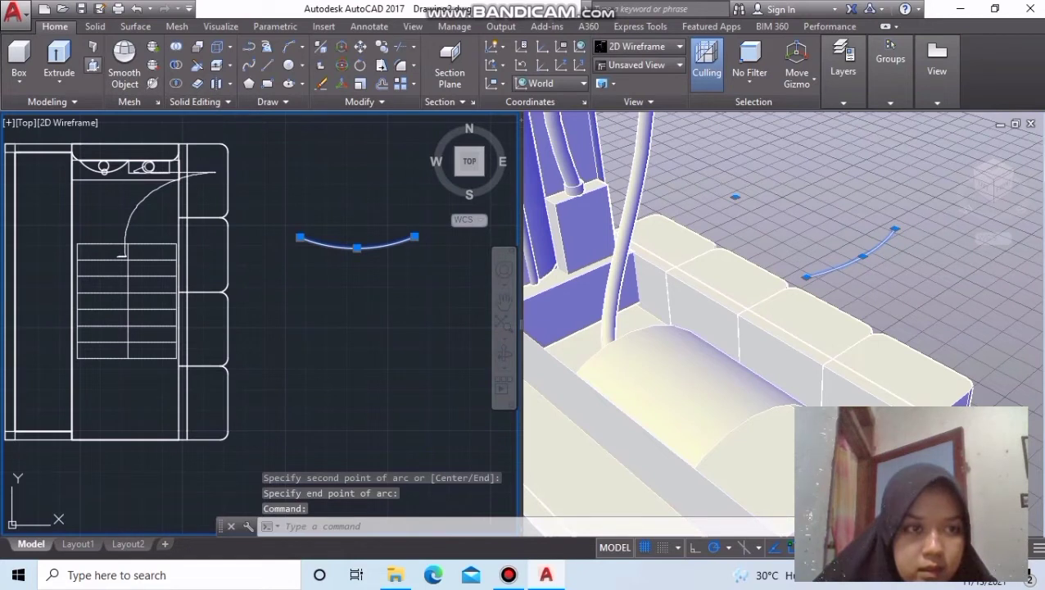
# Step: Extrude the arc upward into a curved surface
pyautogui.click(92, 64)
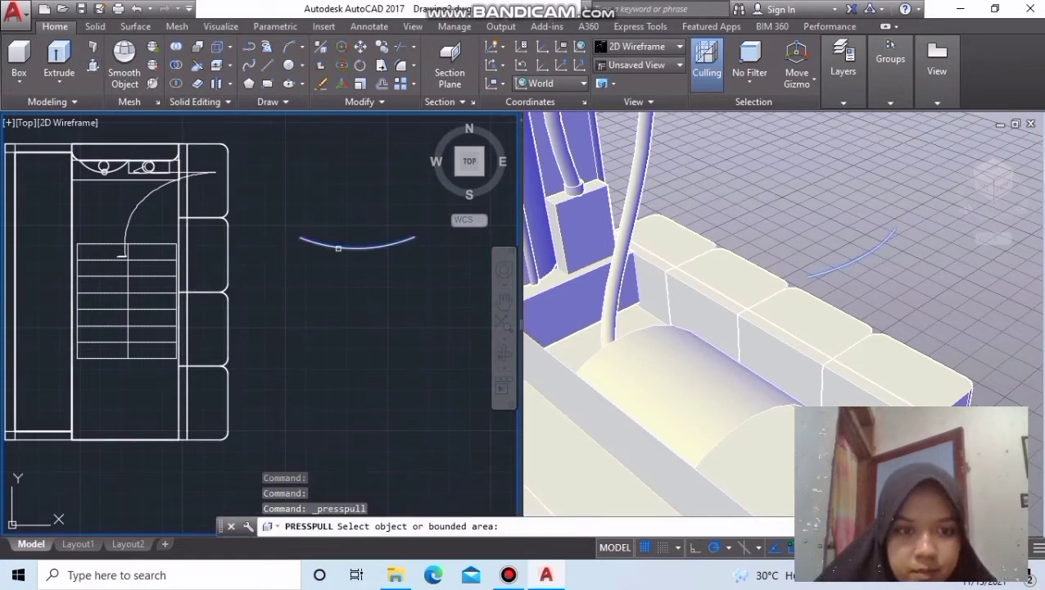
pyautogui.click(339, 247)
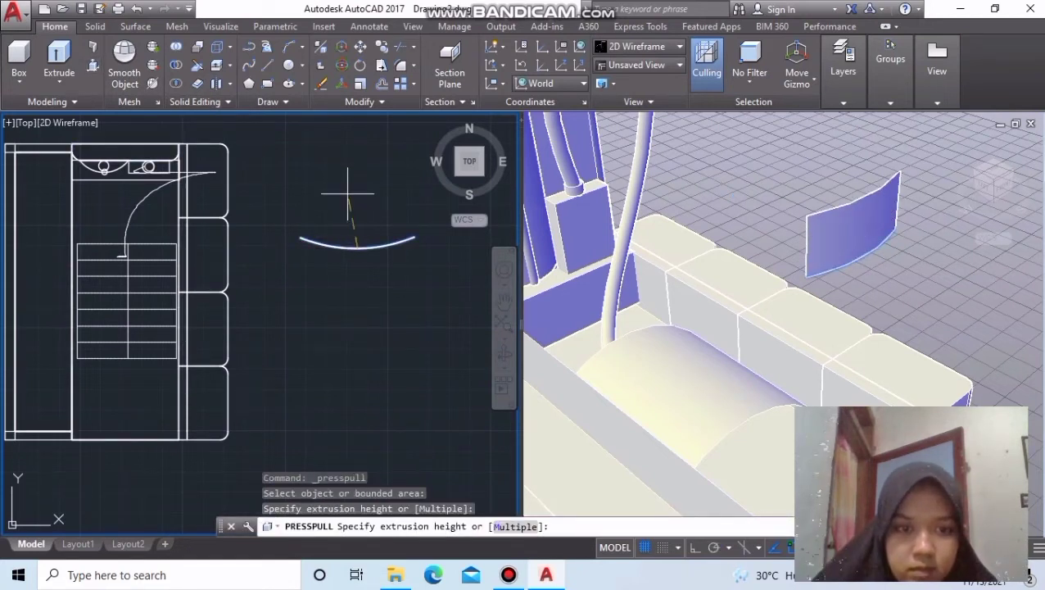
pyautogui.click(364, 149)
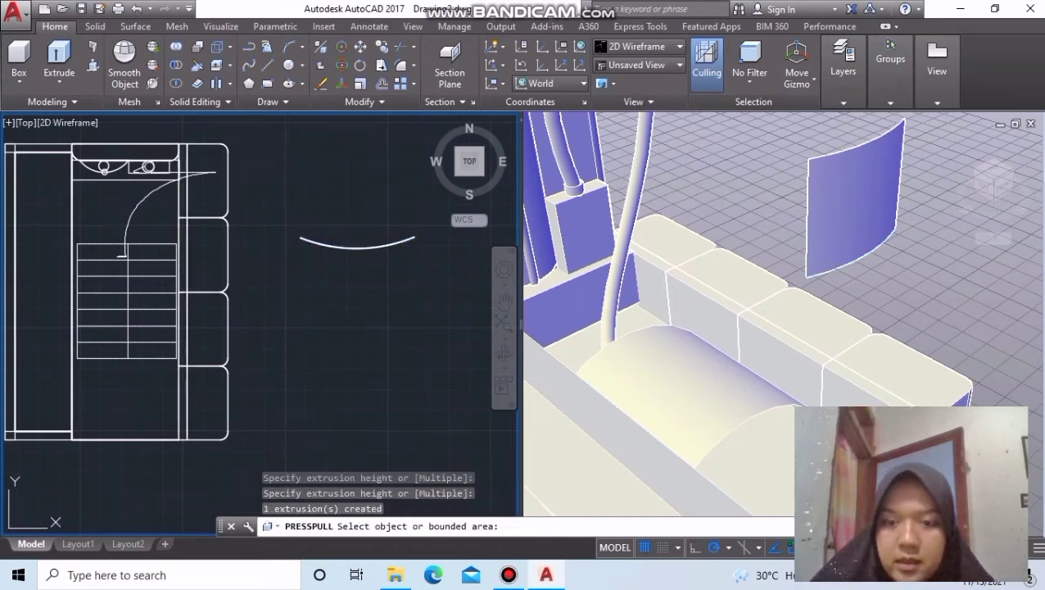
pyautogui.click(876, 200)
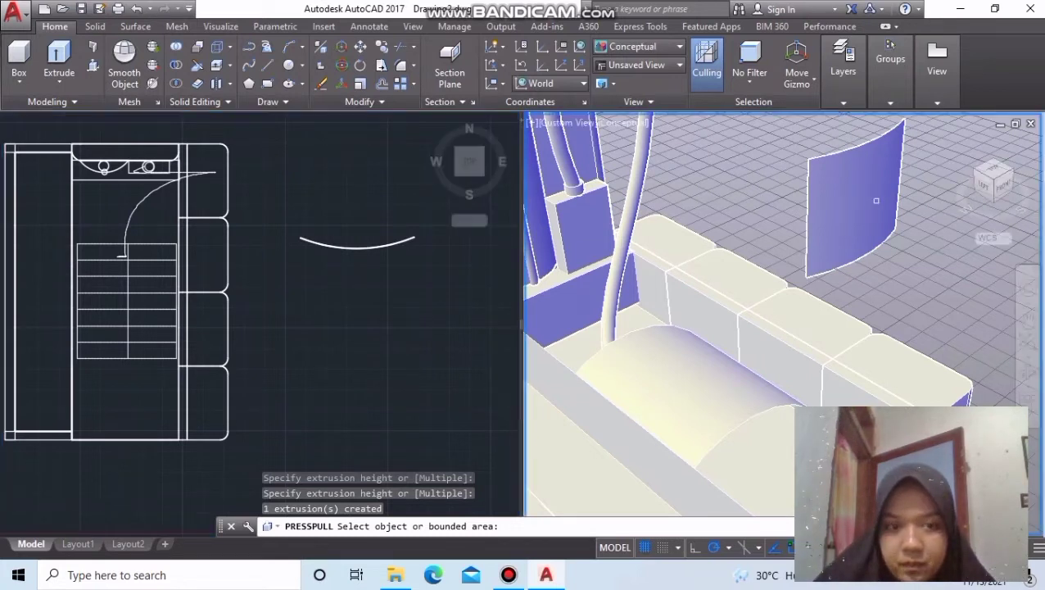
pyautogui.press('Escape')
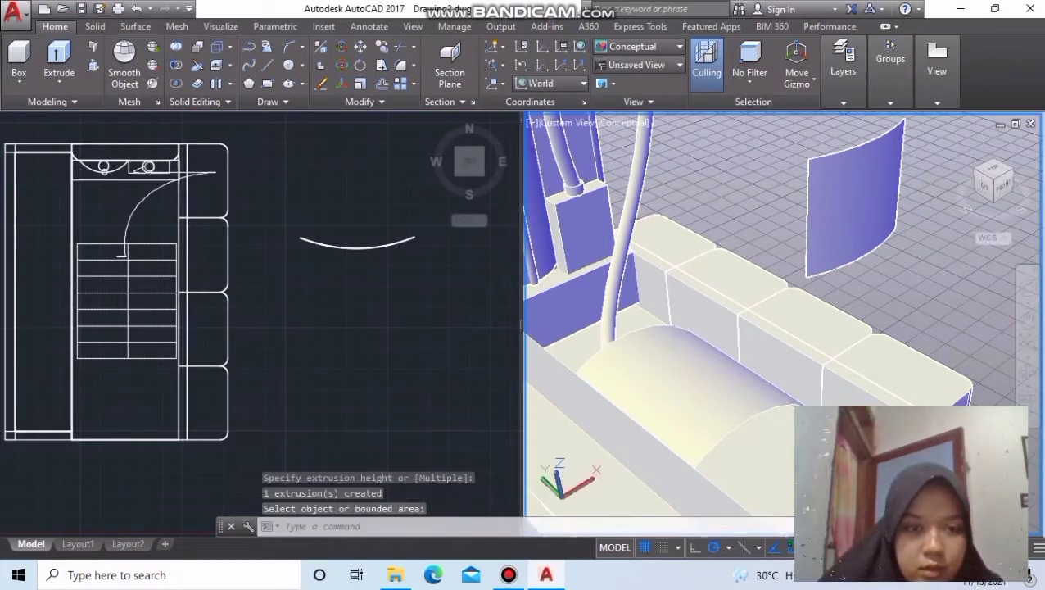
pyautogui.hotkey('ctrl', 'r')
# Step: Delete the extruded curved surface and the arc, then switch to the 3D viewport
pyautogui.click(330, 237)
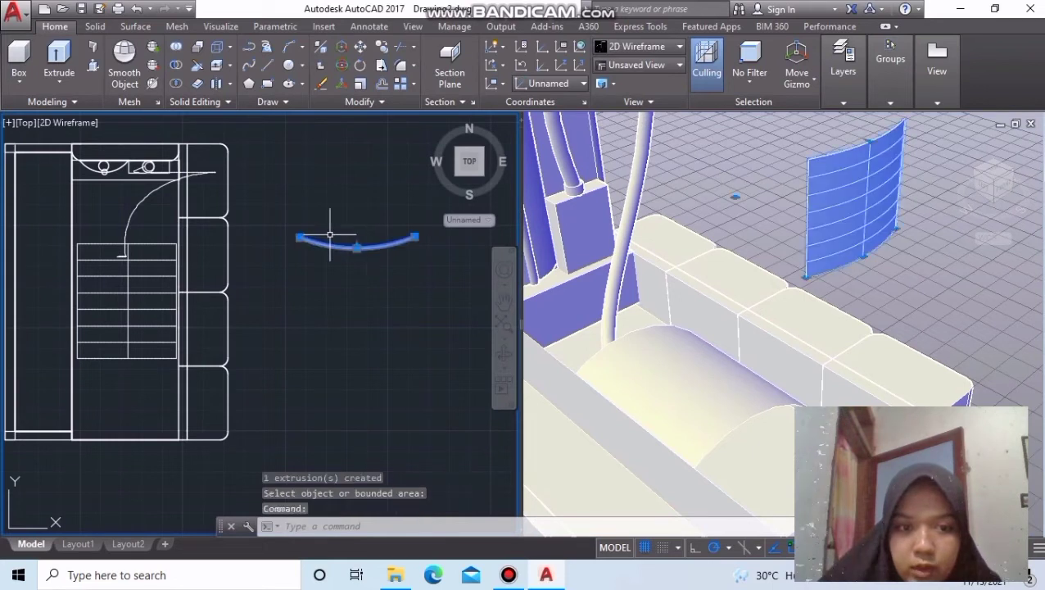
pyautogui.press('Delete')
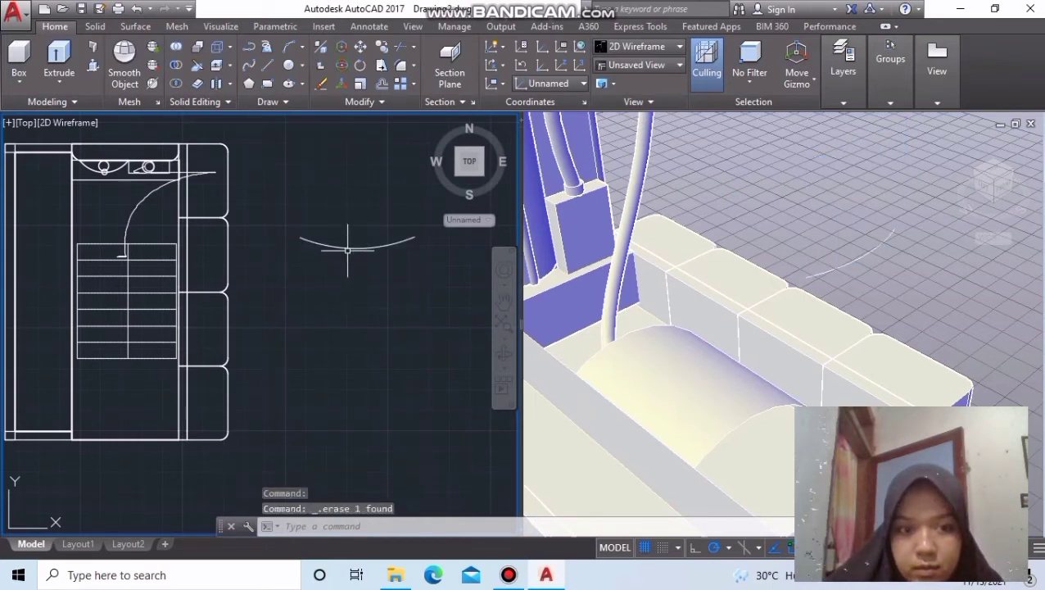
pyautogui.click(329, 245)
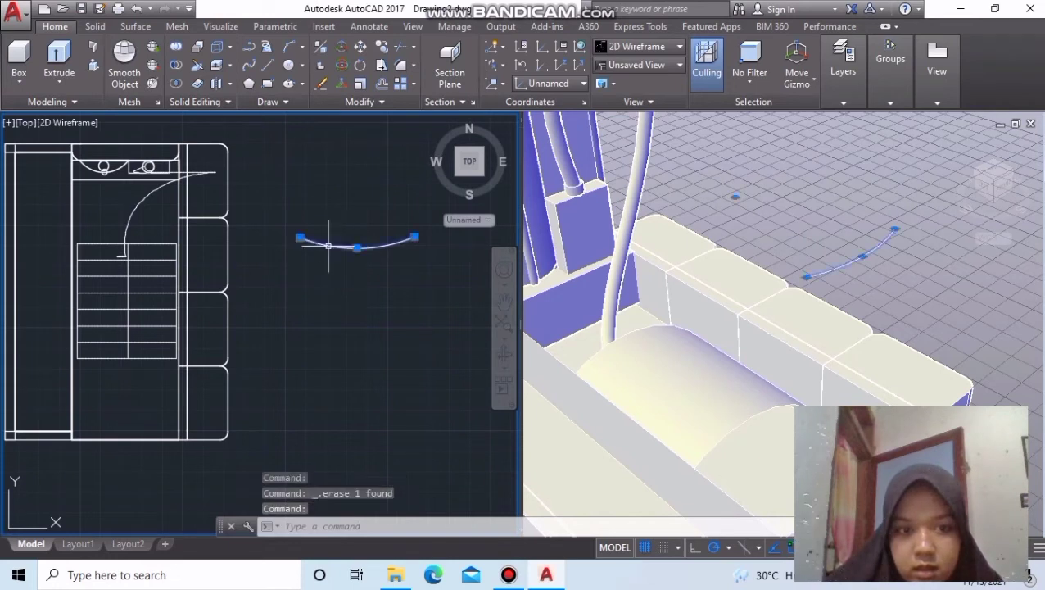
pyautogui.press('Delete')
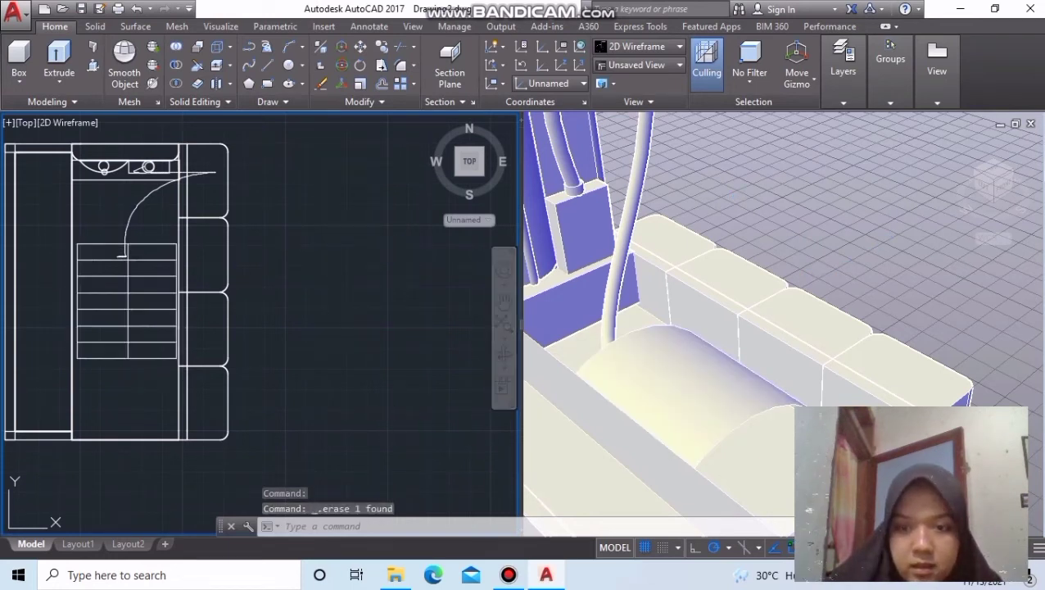
pyautogui.hotkey('ctrl', 'r')
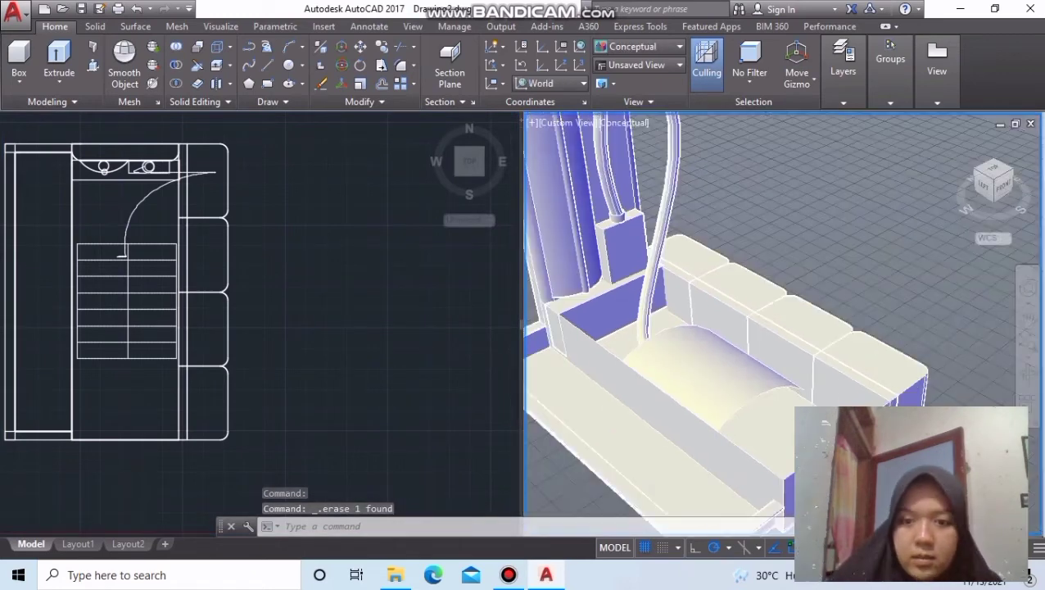
# Step: View the sofa from the Right side, zoom in on its base, then return to the Top viewport
pyautogui.moveTo(854, 240); pyautogui.dragTo(774, 234, button='middle')
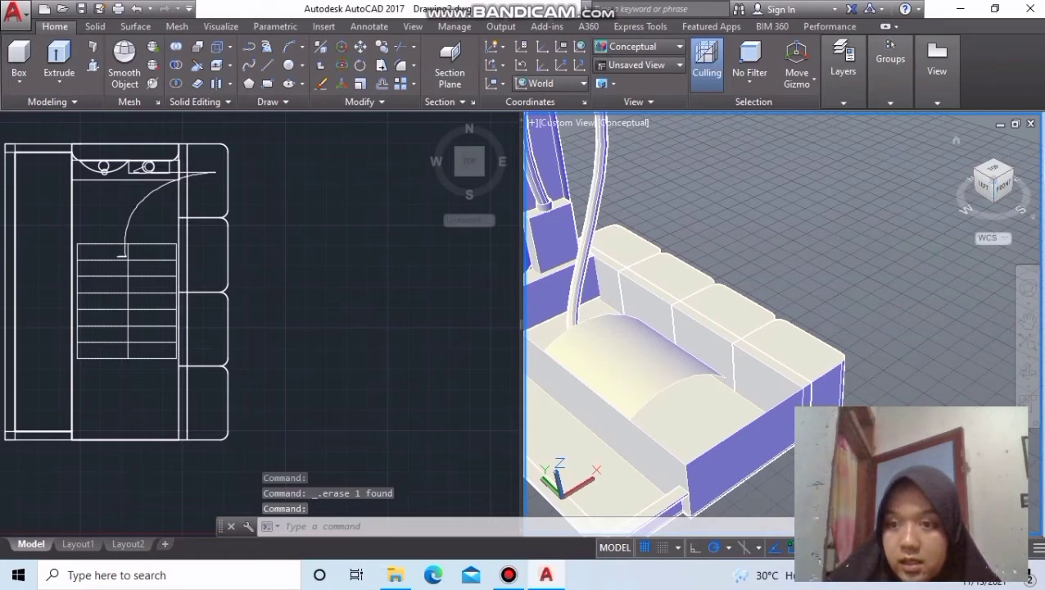
pyautogui.click(1001, 184)
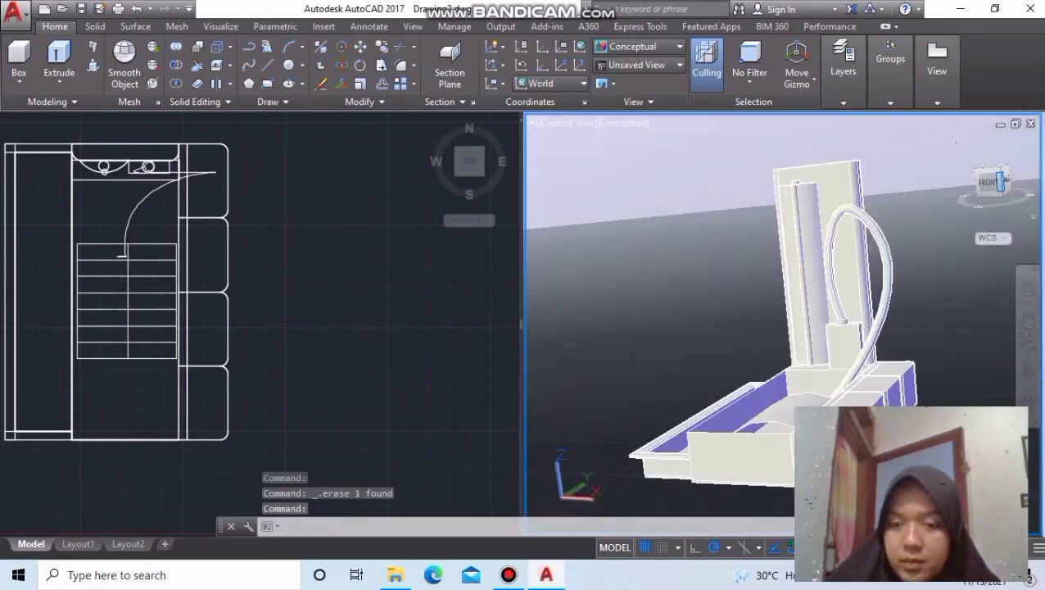
pyautogui.click(1003, 179)
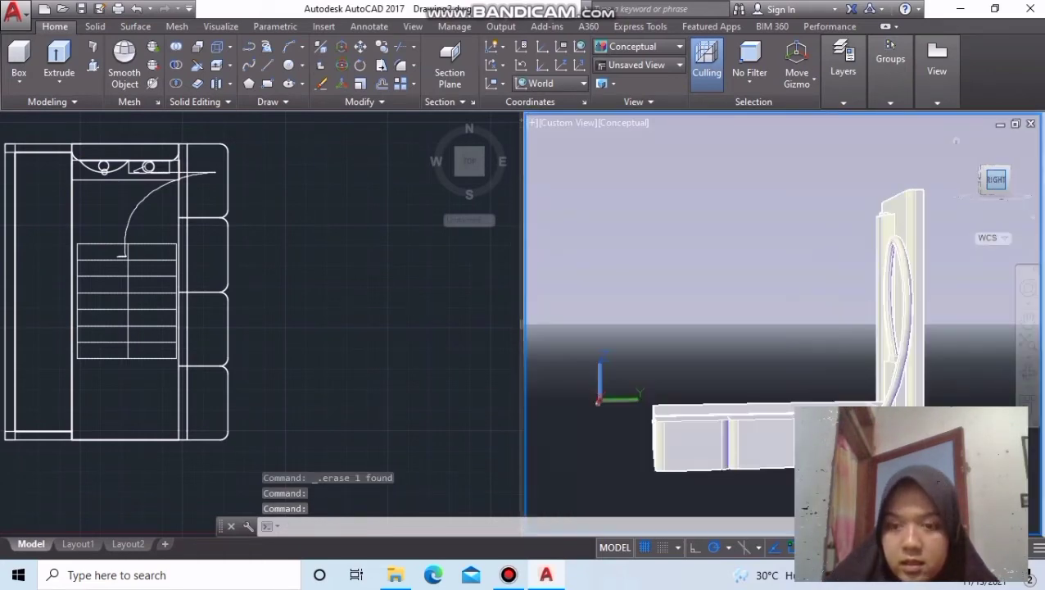
pyautogui.moveTo(763, 341); pyautogui.dragTo(696, 234, button='middle')
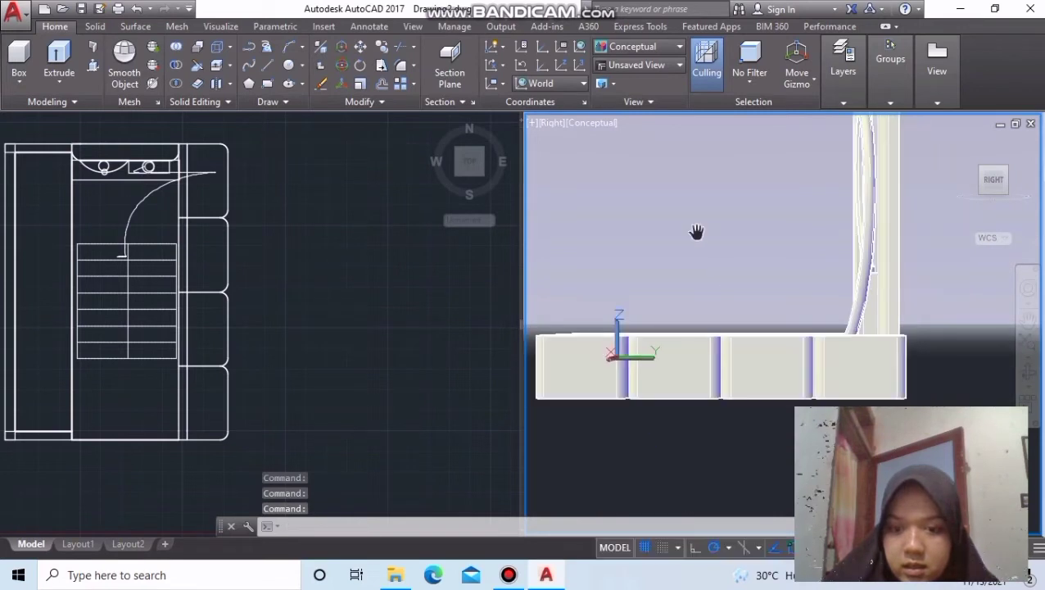
pyautogui.scroll(2, 696, 233)
pyautogui.scroll(2, 798, 280)
pyautogui.scroll(1, 793, 280)
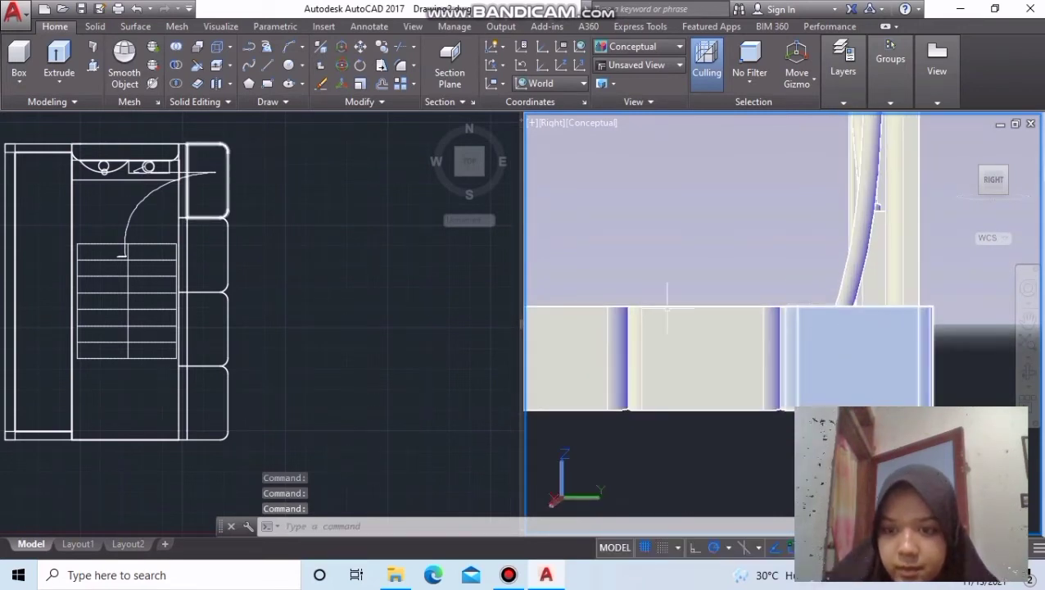
pyautogui.click(382, 233)
pyautogui.scroll(-4, 374, 234)
# Step: Center the sofa plan in the Top viewport and start the LINE command
pyautogui.scroll(8, 369, 242)
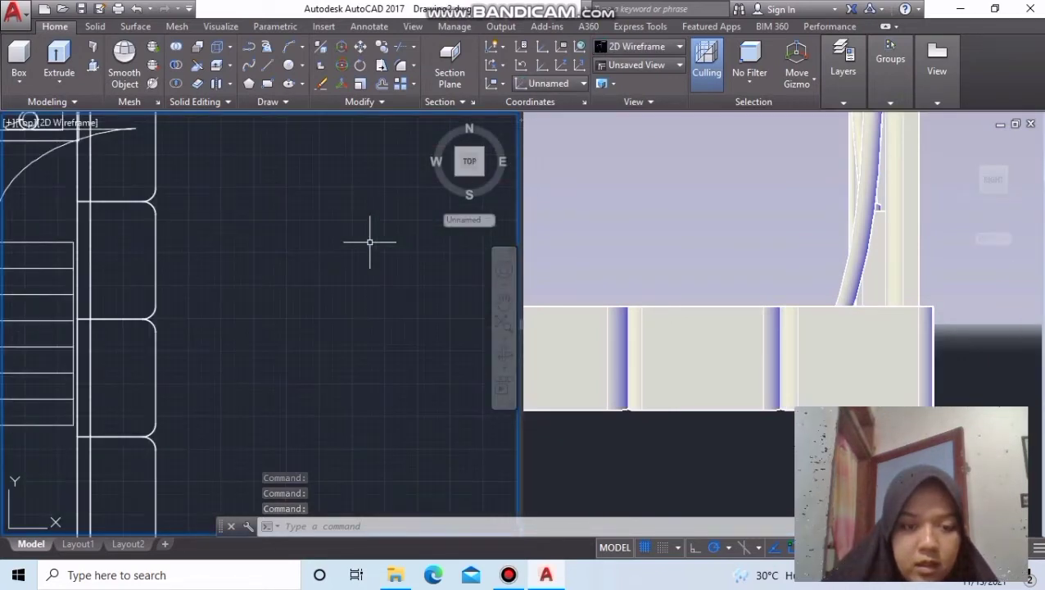
pyautogui.scroll(-2, 353, 247)
pyautogui.moveTo(352, 247); pyautogui.dragTo(313, 258, button='middle')
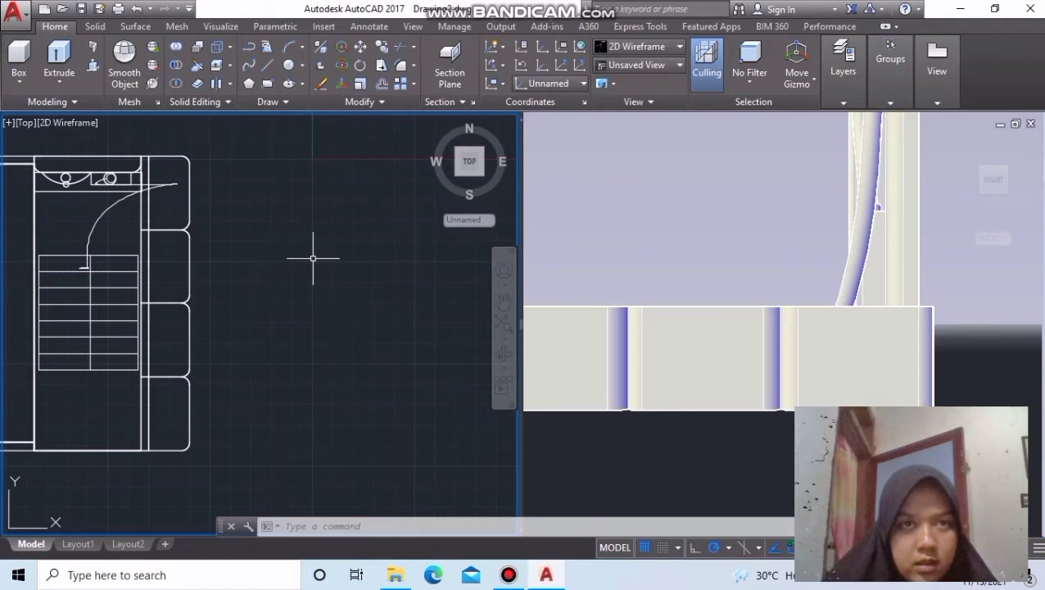
pyautogui.write('1')
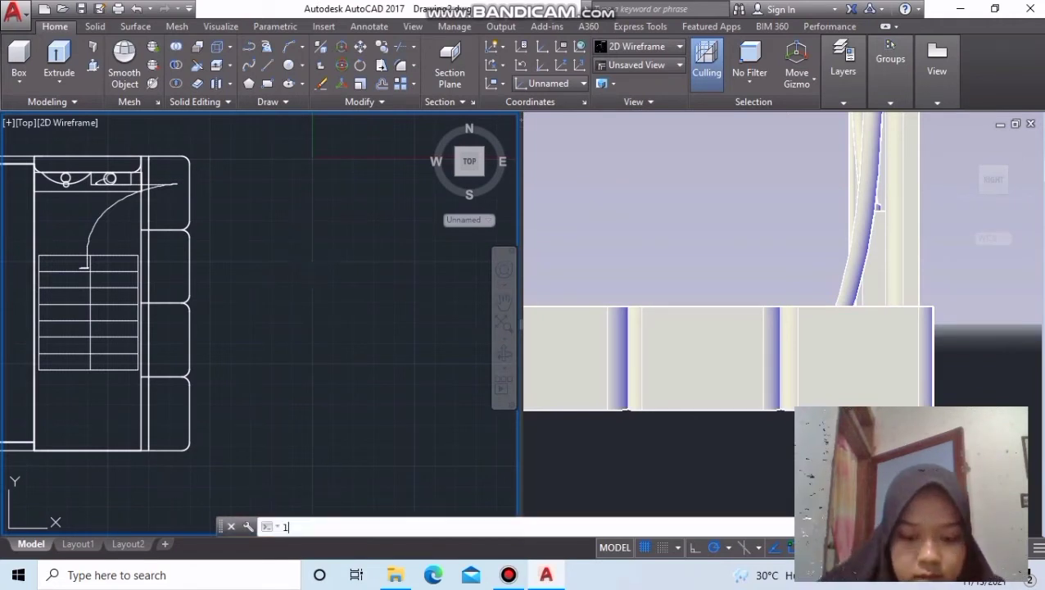
pyautogui.write('ne')
pyautogui.press('Return')
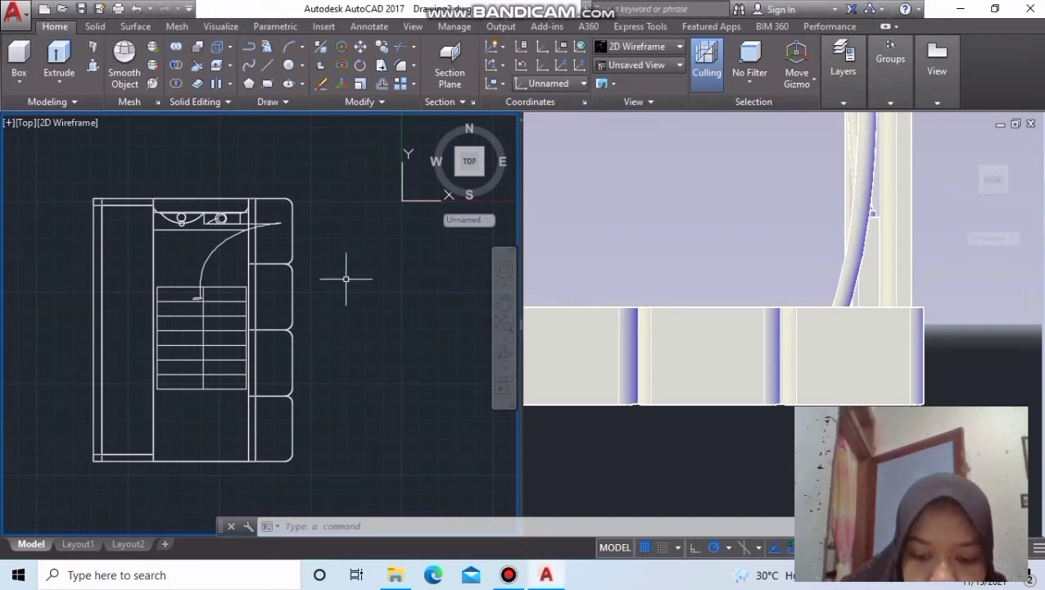
pyautogui.write('l')
pyautogui.write('e')
pyautogui.press('Return')
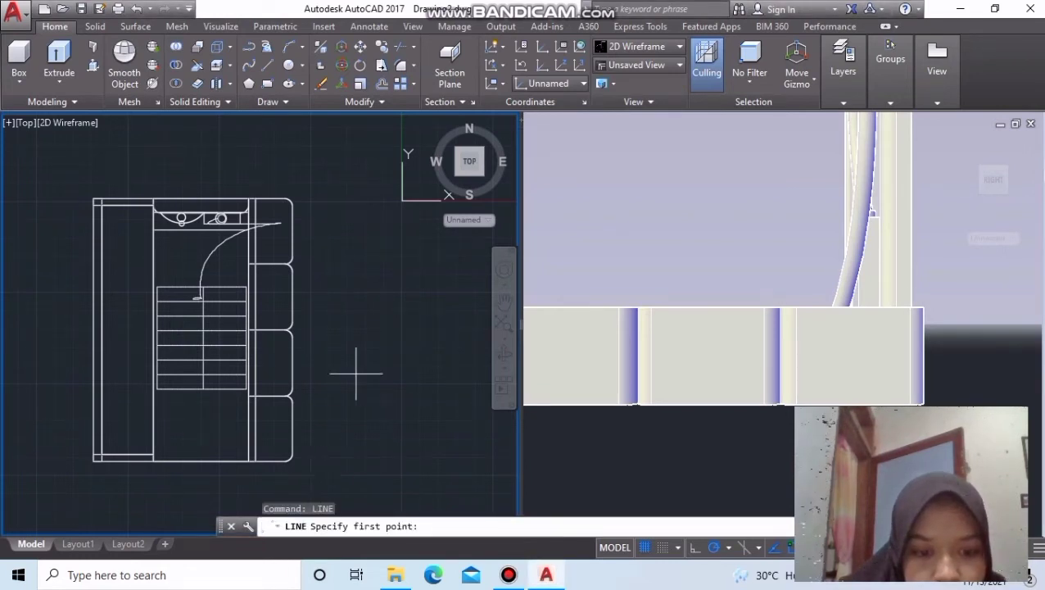
# Step: Draw a connected diagonal, vertical and diagonal line chain forming an angled bracket
pyautogui.click(341, 244)
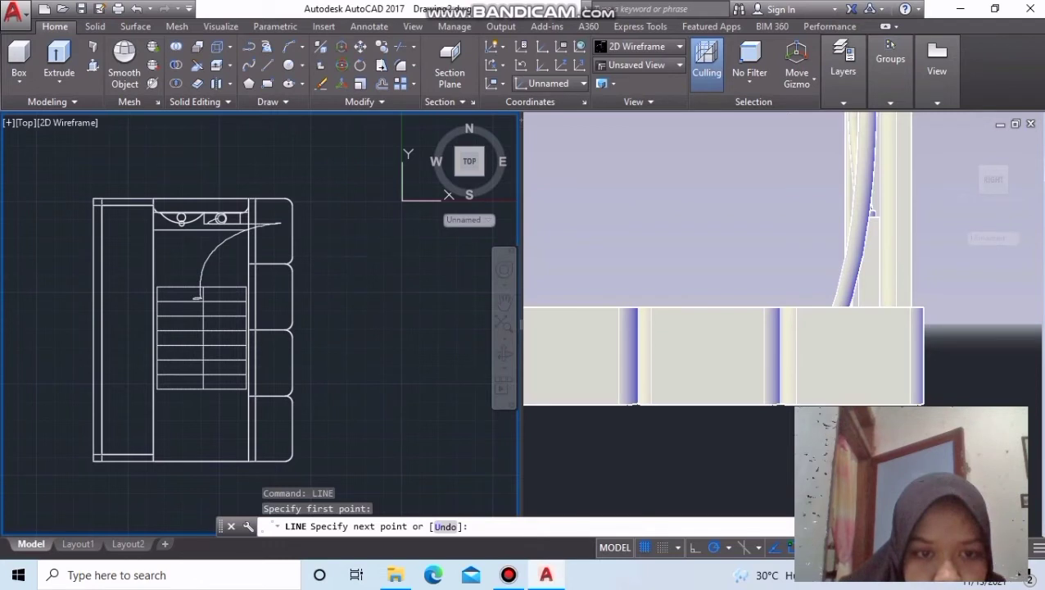
pyautogui.click(365, 256)
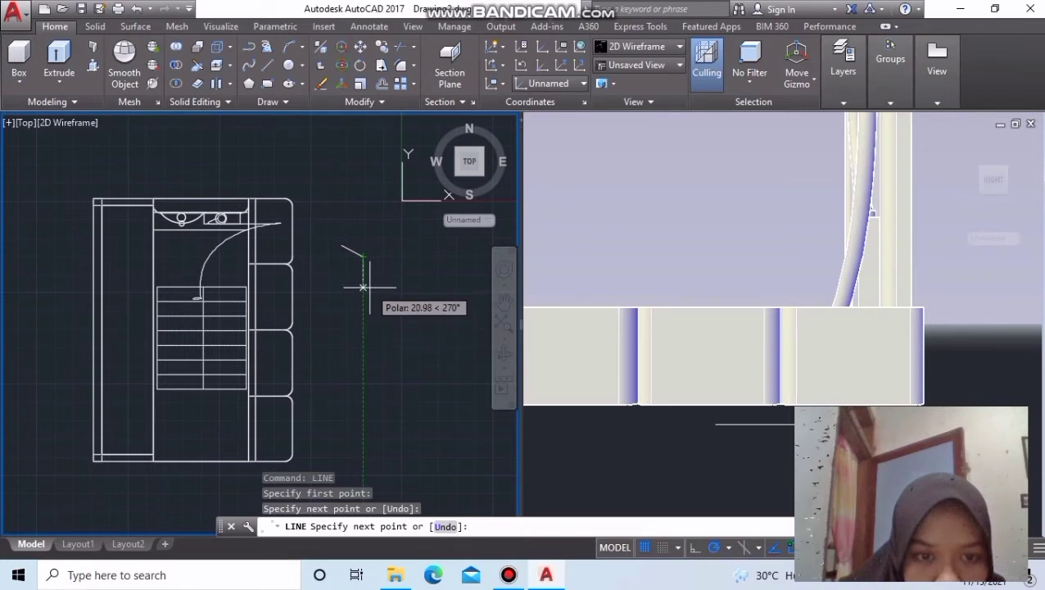
pyautogui.click(363, 285)
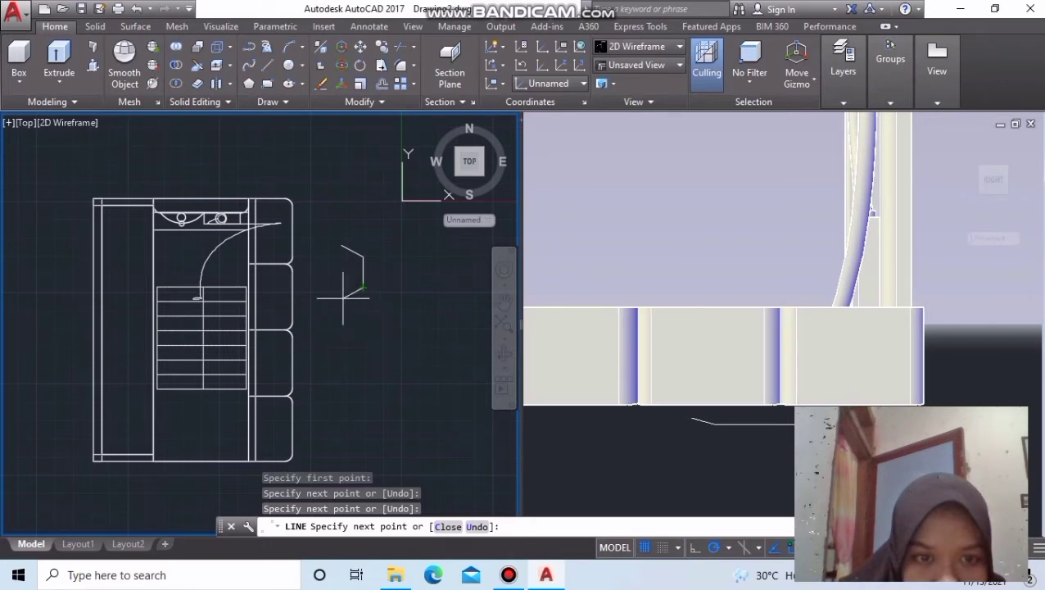
pyautogui.click(343, 298)
pyautogui.press('Escape')
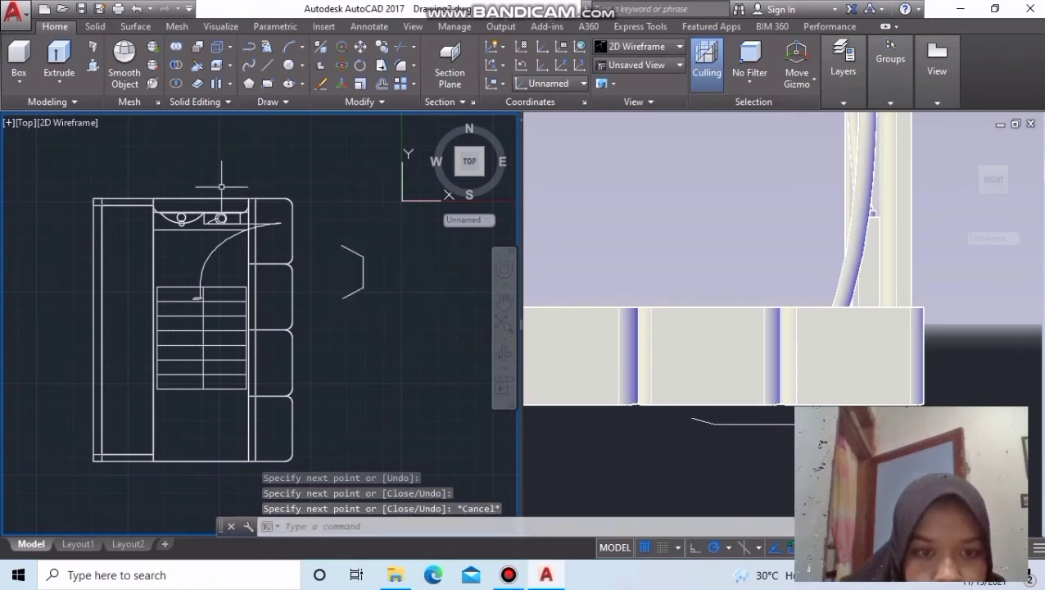
# Step: Draw a narrow rectangle starting at the top of the bracket's vertical segment
pyautogui.write('reca')
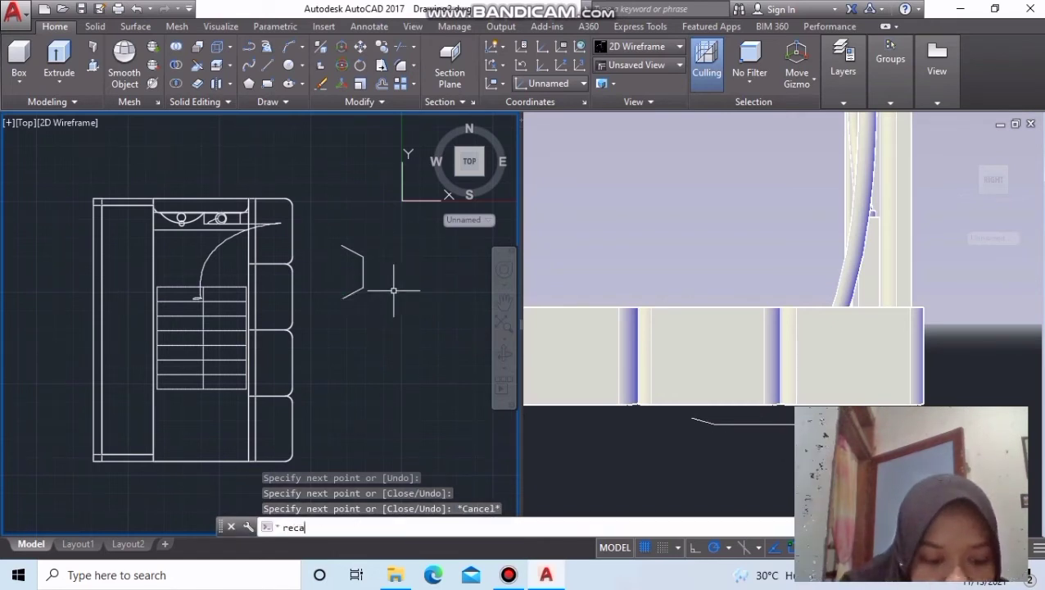
pyautogui.write('c')
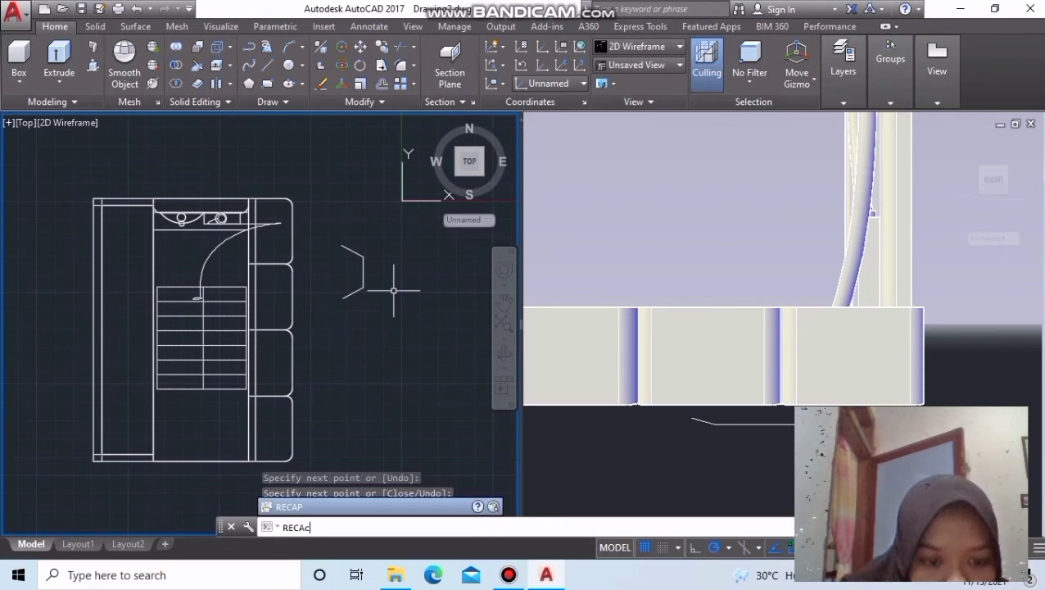
pyautogui.press('BackSpace')
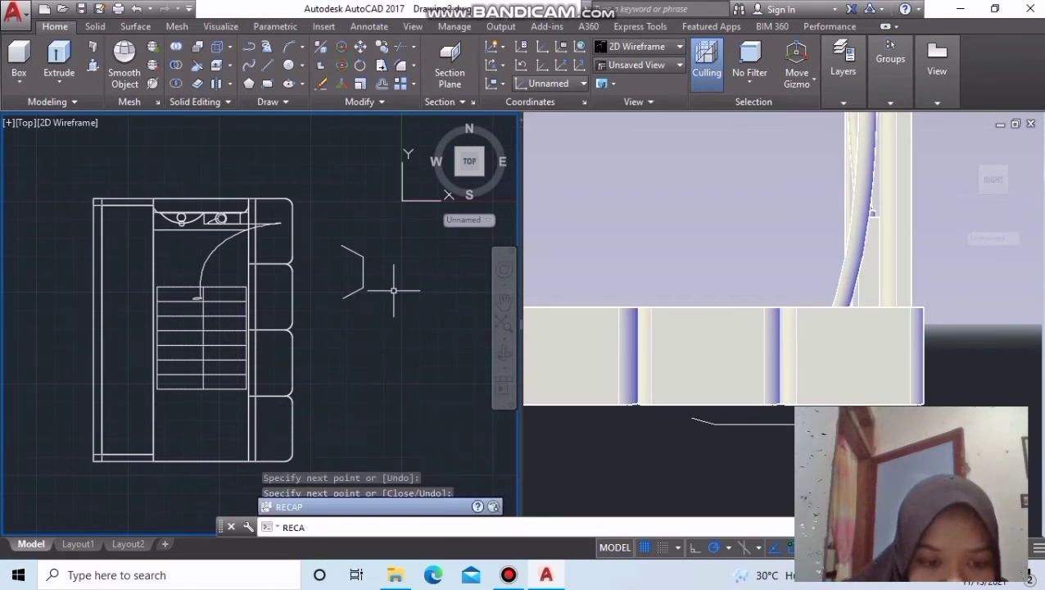
pyautogui.write('ng')
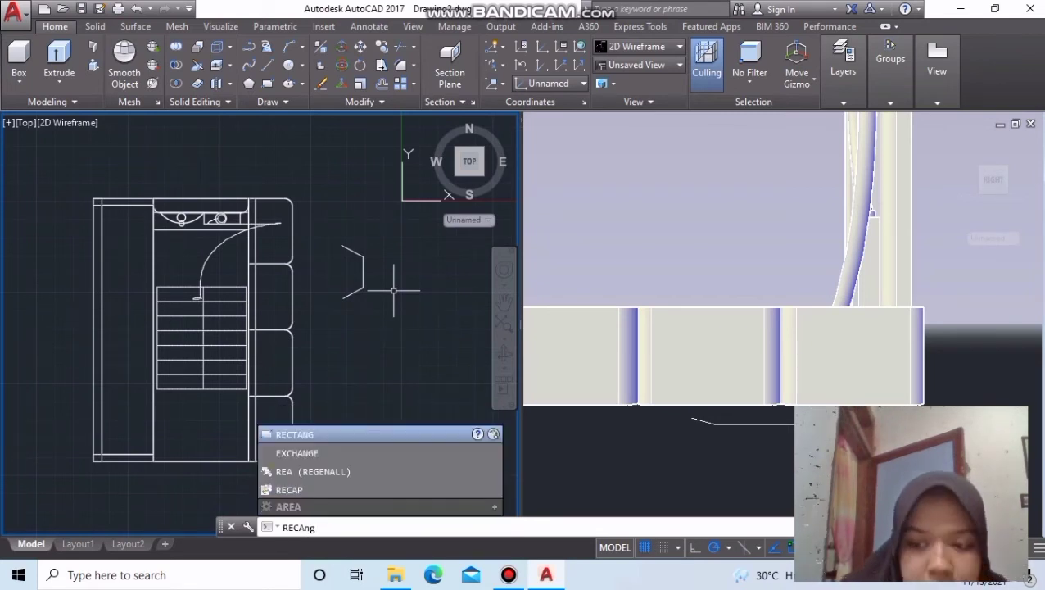
pyautogui.press('Down')
pyautogui.press('Return')
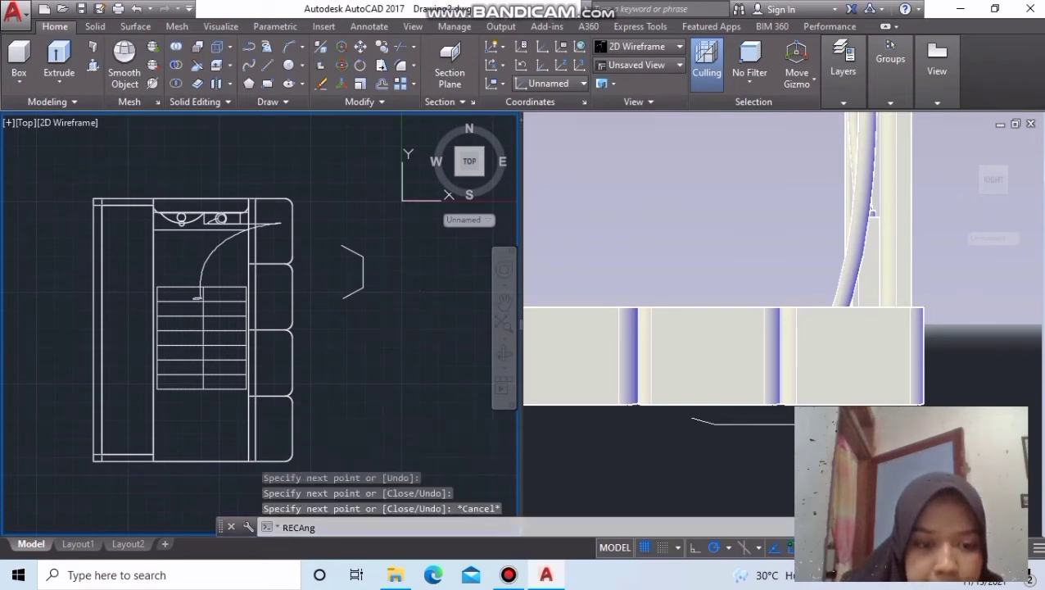
pyautogui.click(361, 257)
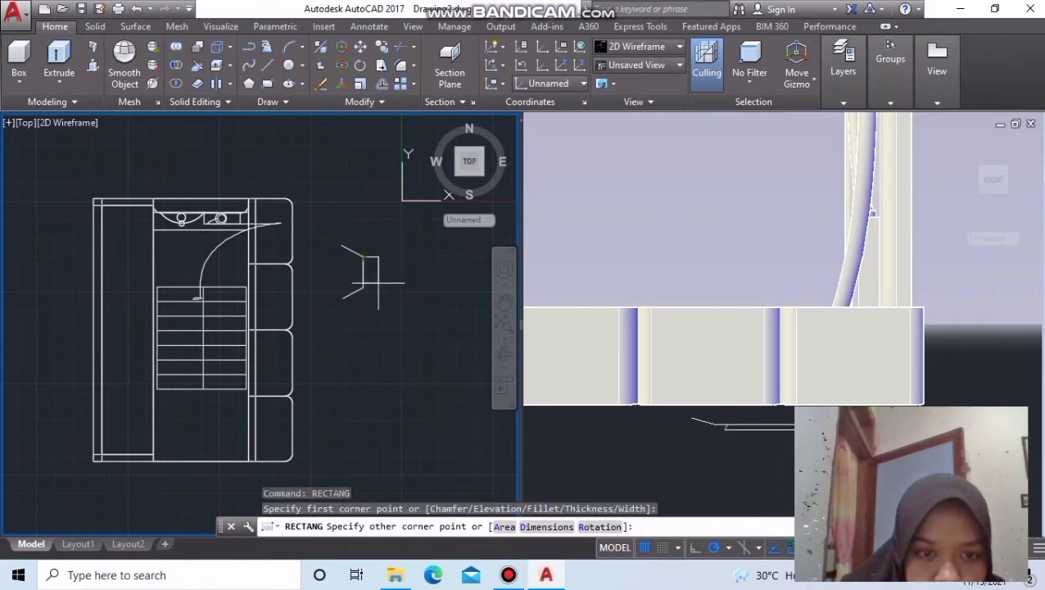
pyautogui.click(379, 283)
# Step: Try stretching the rectangle's grips, then shift it left and down toward the slanted lines
pyautogui.click(380, 270)
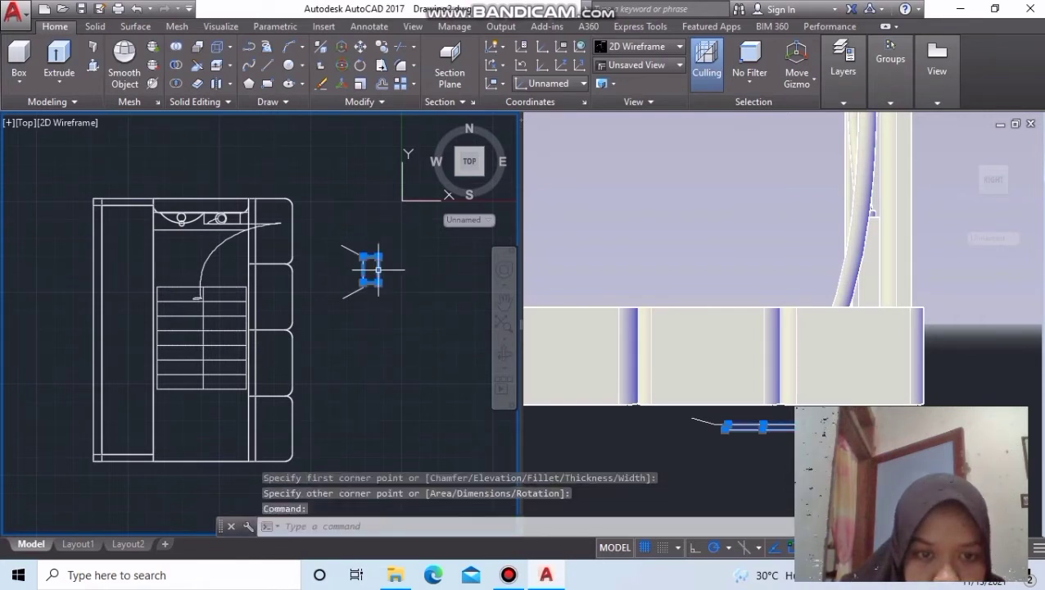
pyautogui.click(379, 269)
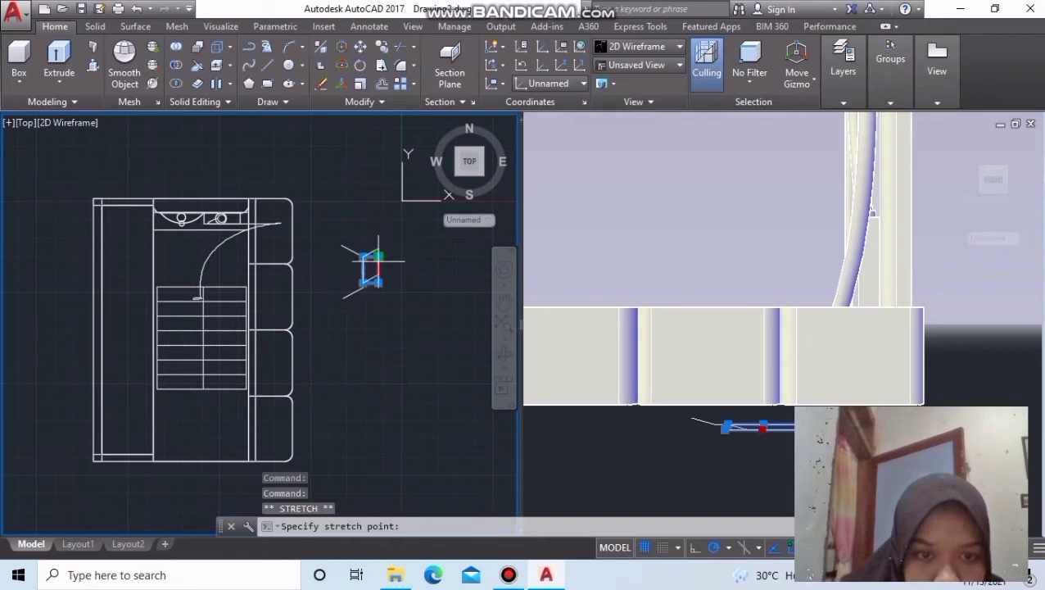
pyautogui.press('Escape')
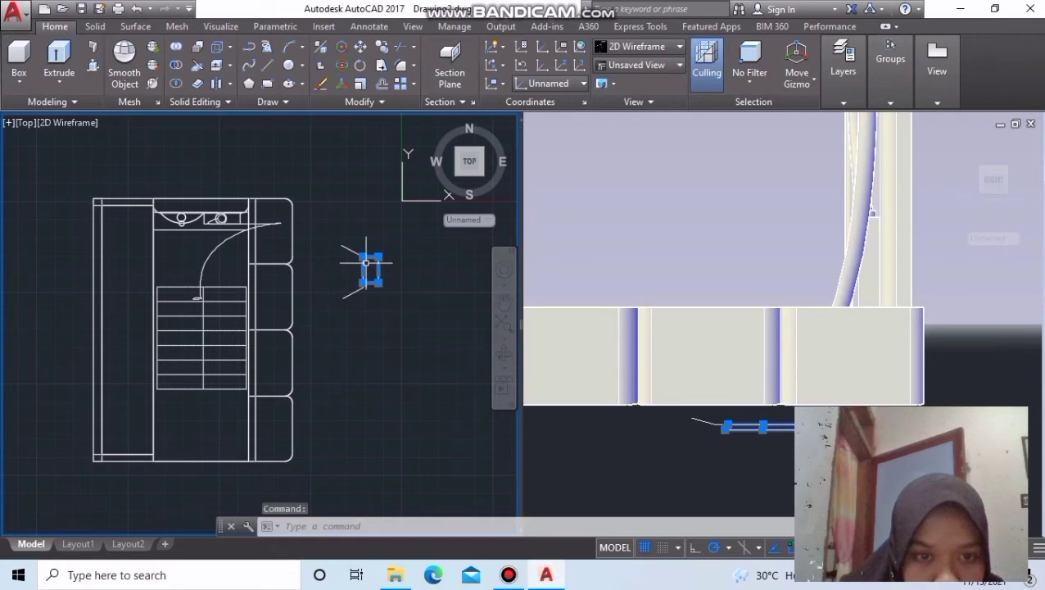
pyautogui.moveTo(366, 262); pyautogui.dragTo(369, 256)
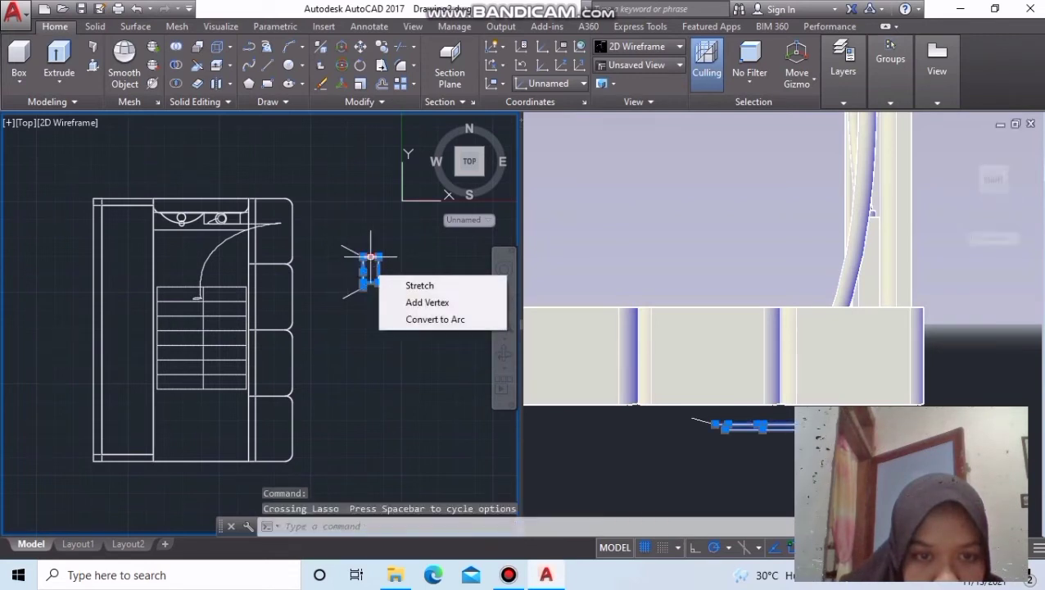
pyautogui.click(370, 256)
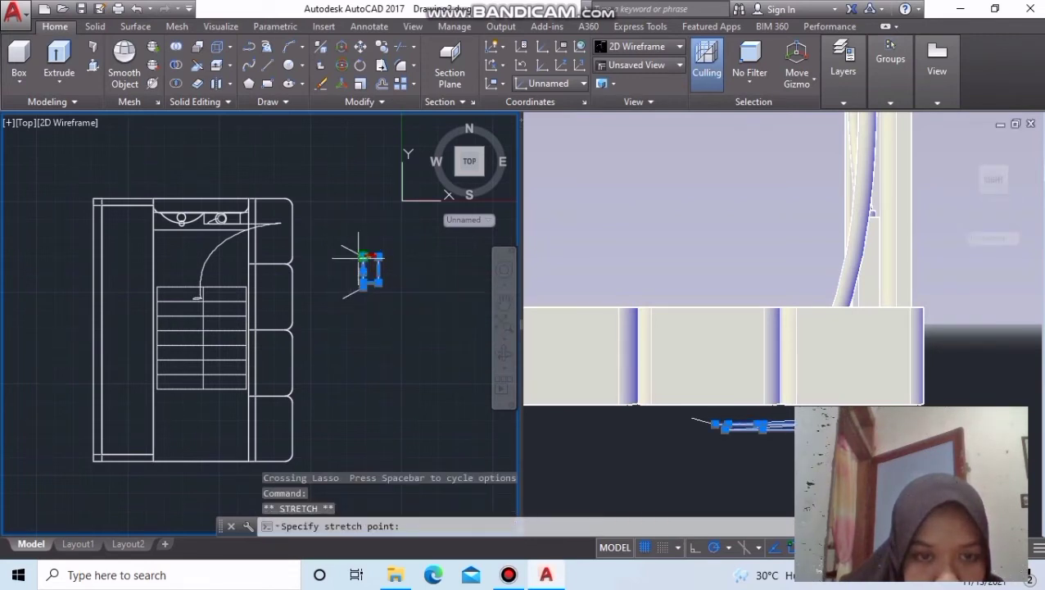
pyautogui.press('Escape')
pyautogui.scroll(5, 358, 259)
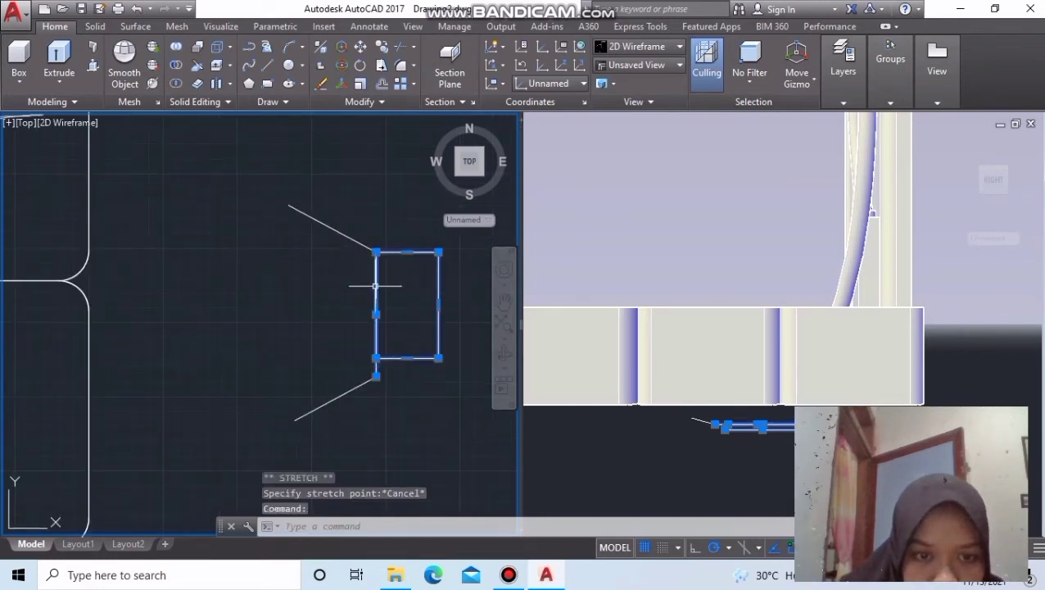
pyautogui.moveTo(375, 286); pyautogui.dragTo(333, 296)
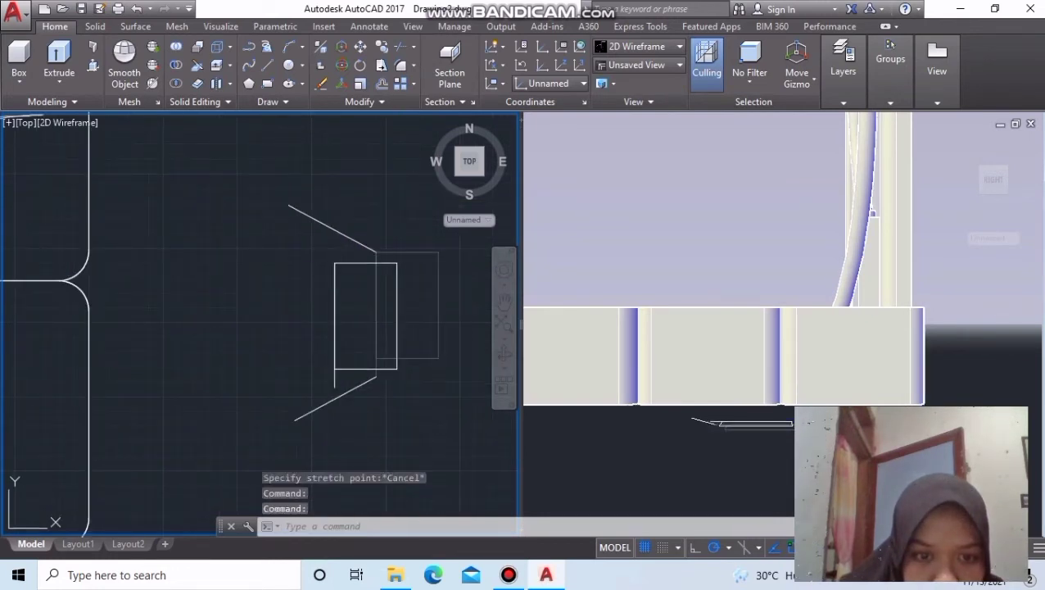
# Step: Move the left vertical line through the rectangle onto the slanted lines' ends
pyautogui.click(338, 308)
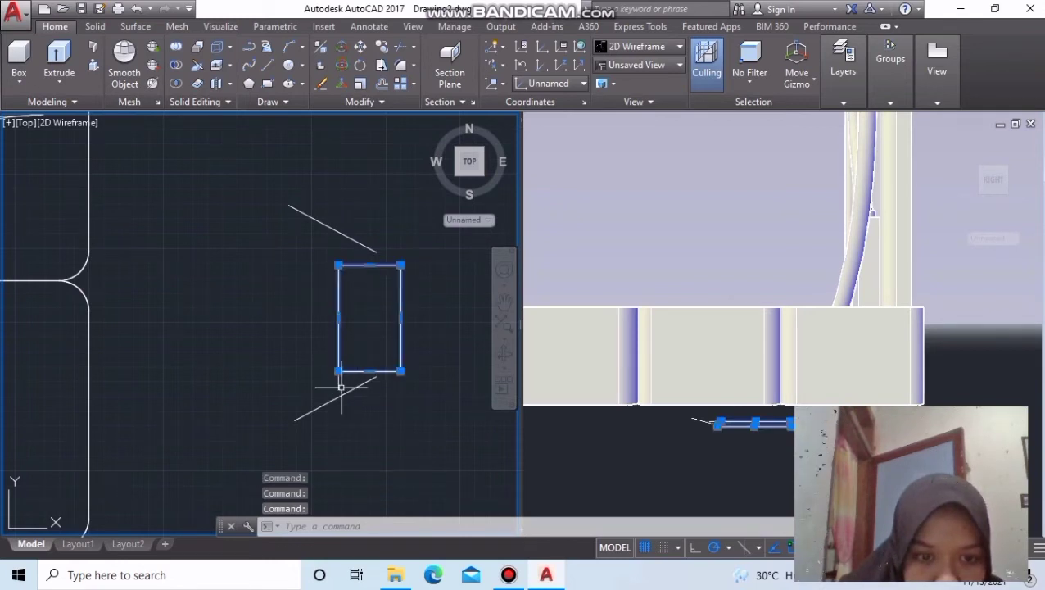
pyautogui.click(338, 360)
pyautogui.doubleClick(339, 387)
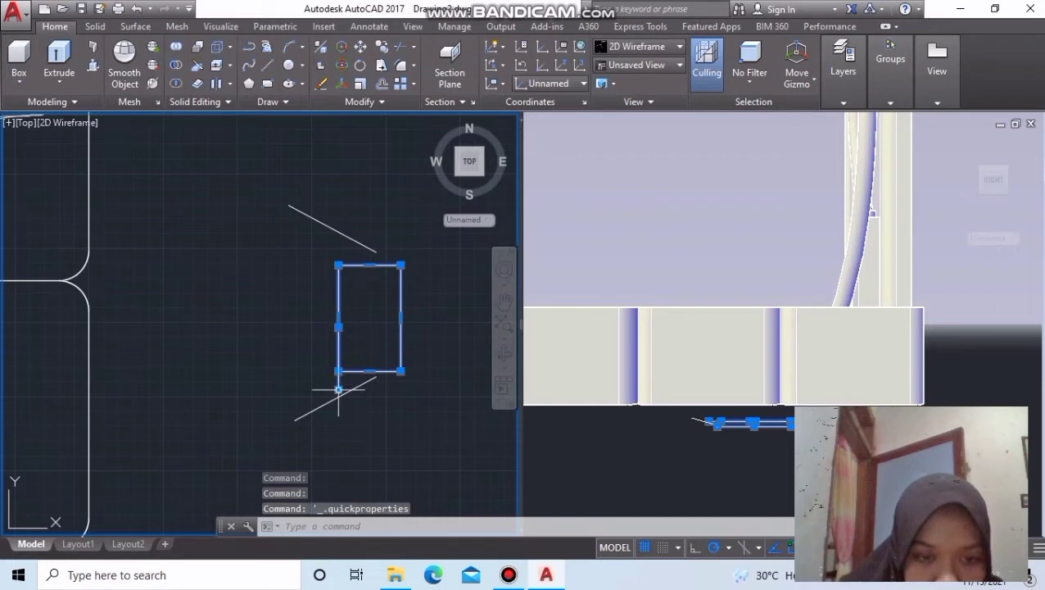
pyautogui.press('Escape')
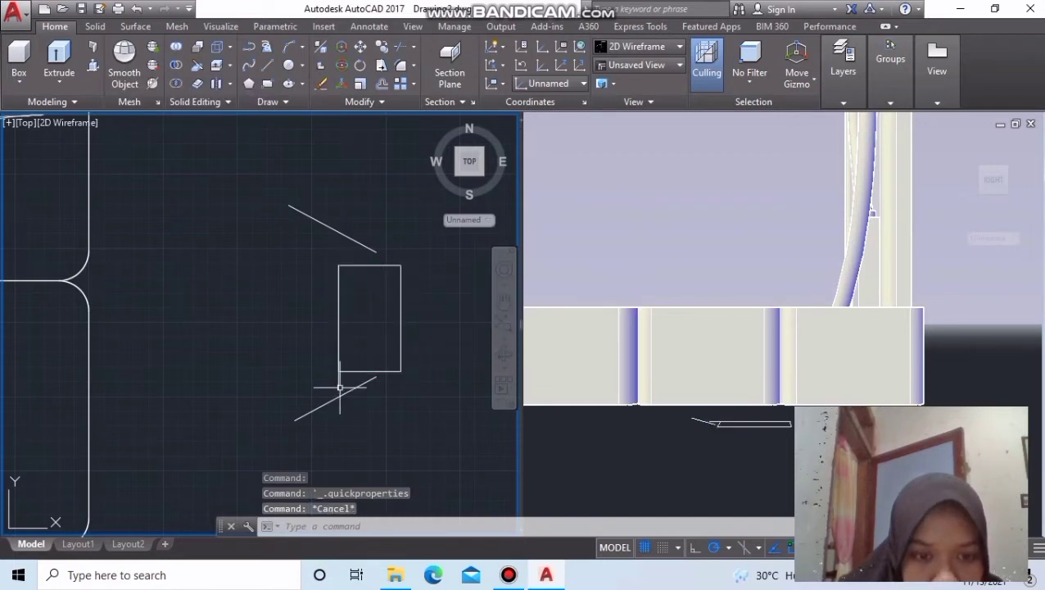
pyautogui.click(339, 387)
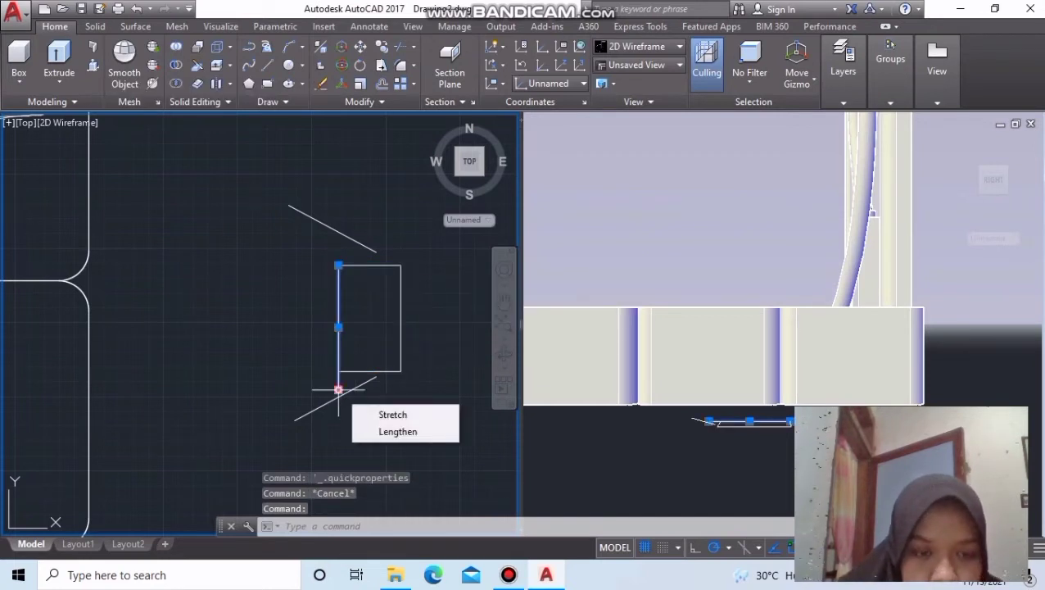
pyautogui.click(343, 311)
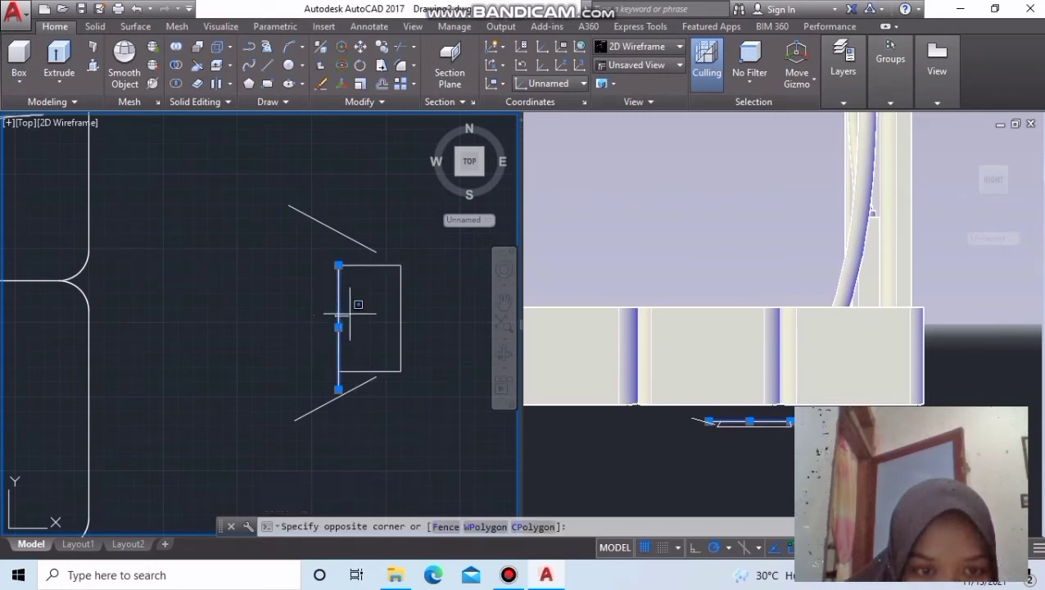
pyautogui.click(338, 297)
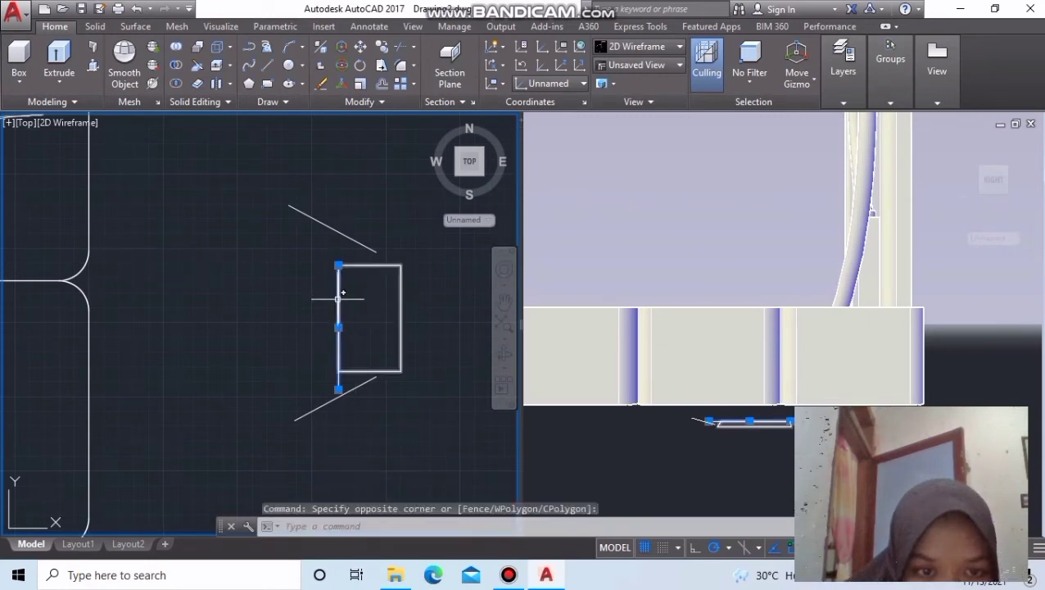
pyautogui.press('Return')
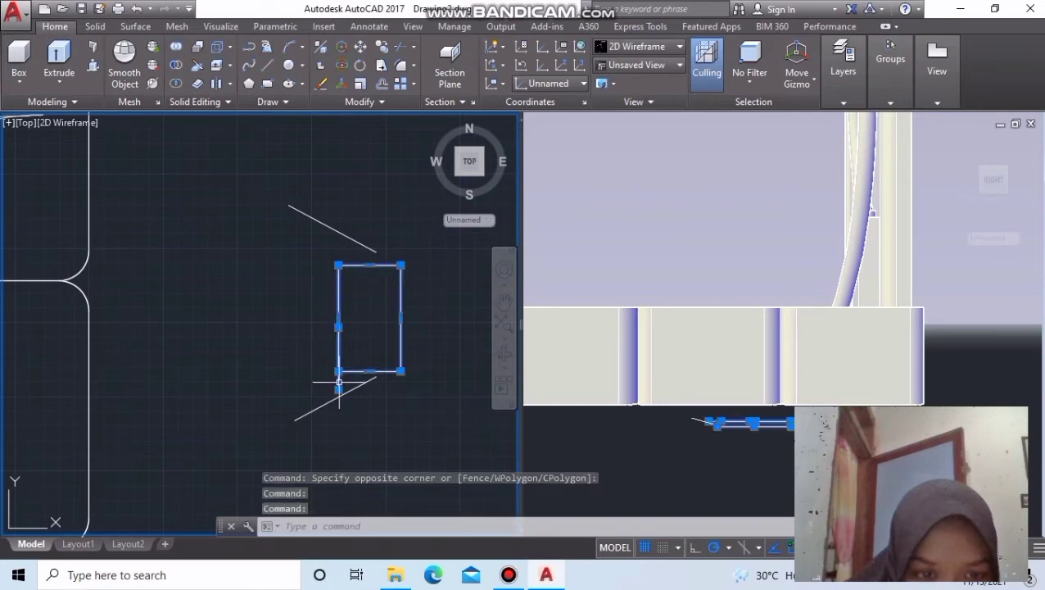
pyautogui.press('Escape')
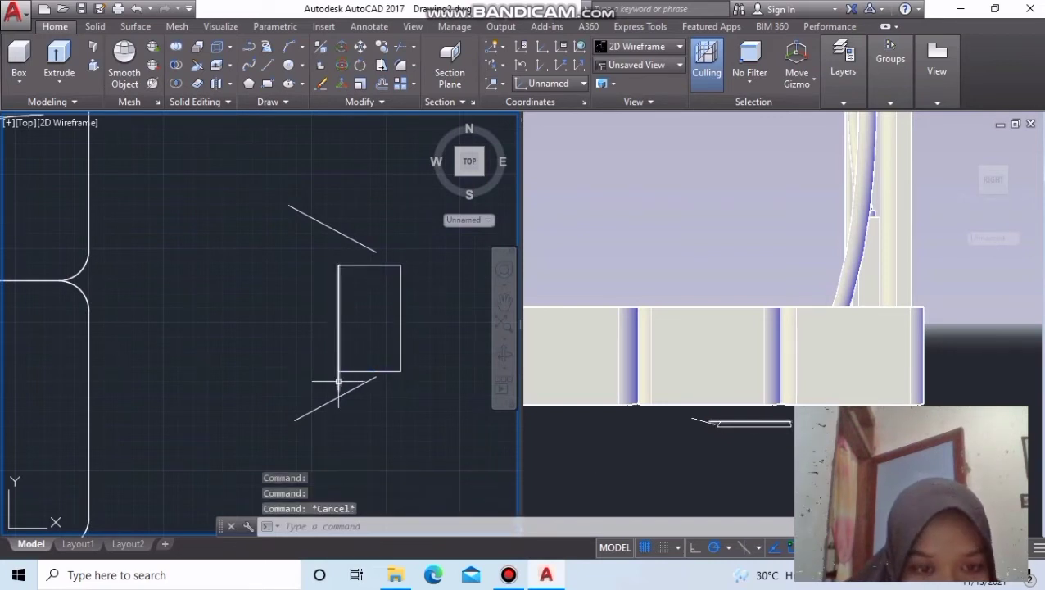
pyautogui.click(338, 364)
pyautogui.press('Return')
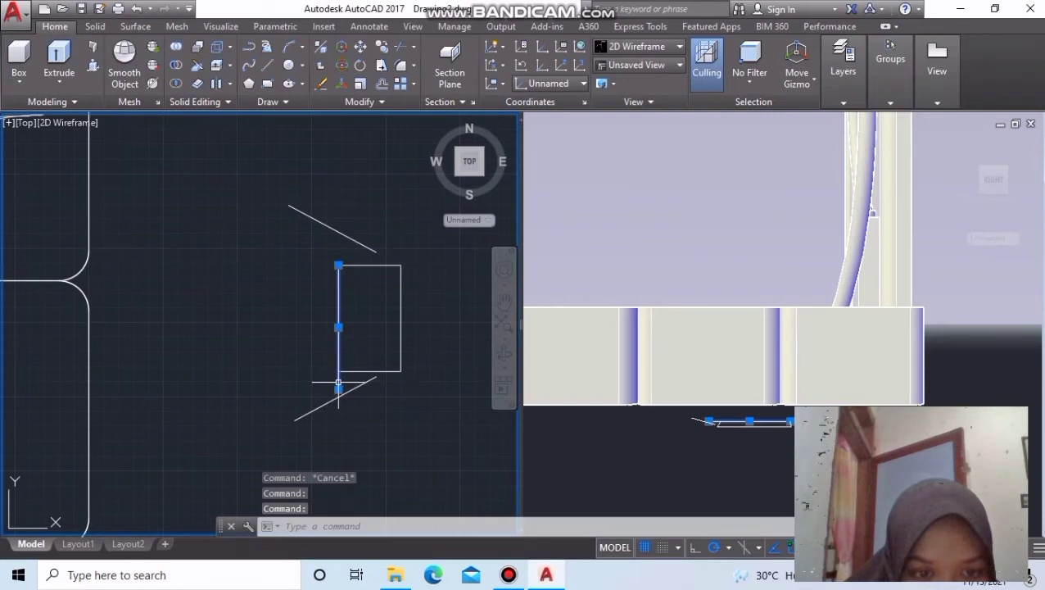
pyautogui.moveTo(338, 382); pyautogui.dragTo(377, 367)
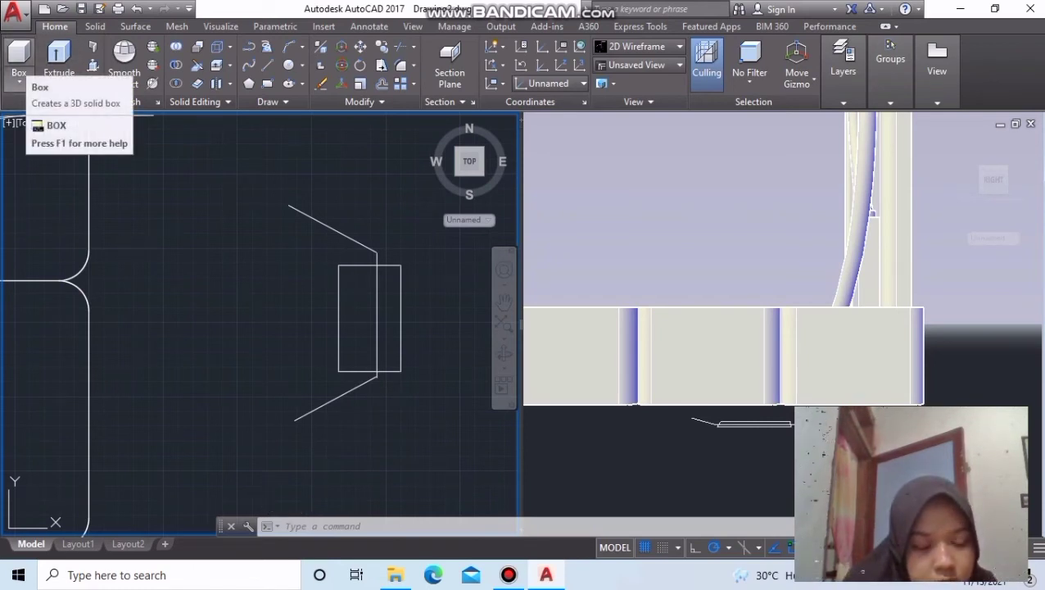
# Step: Isolate the handle outline so the rest of the plan is hidden, and start a 3D box
pyautogui.press('Escape')
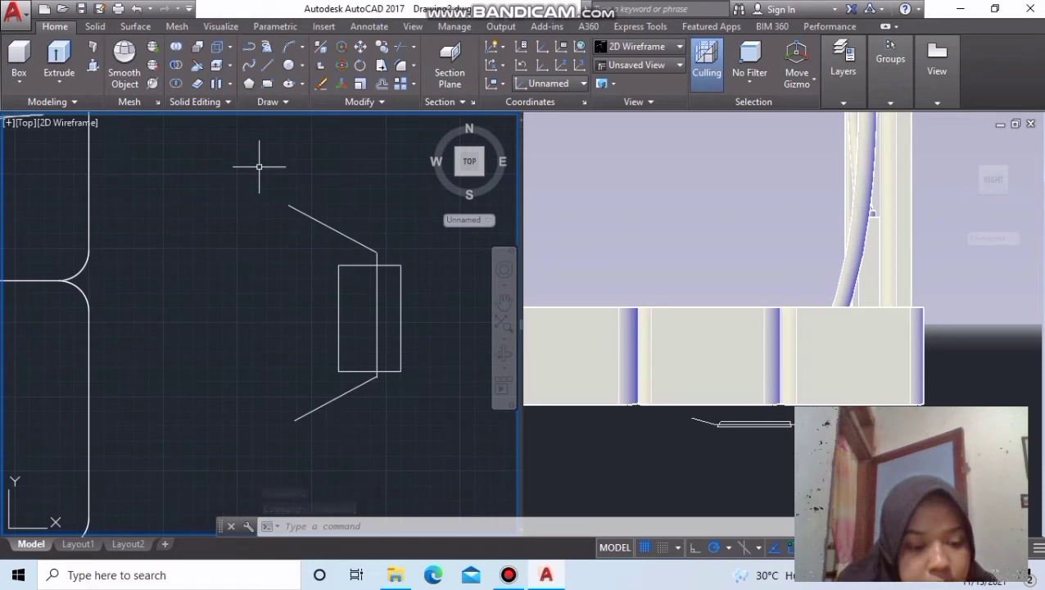
pyautogui.click(277, 217)
pyautogui.scroll(-5, 279, 217)
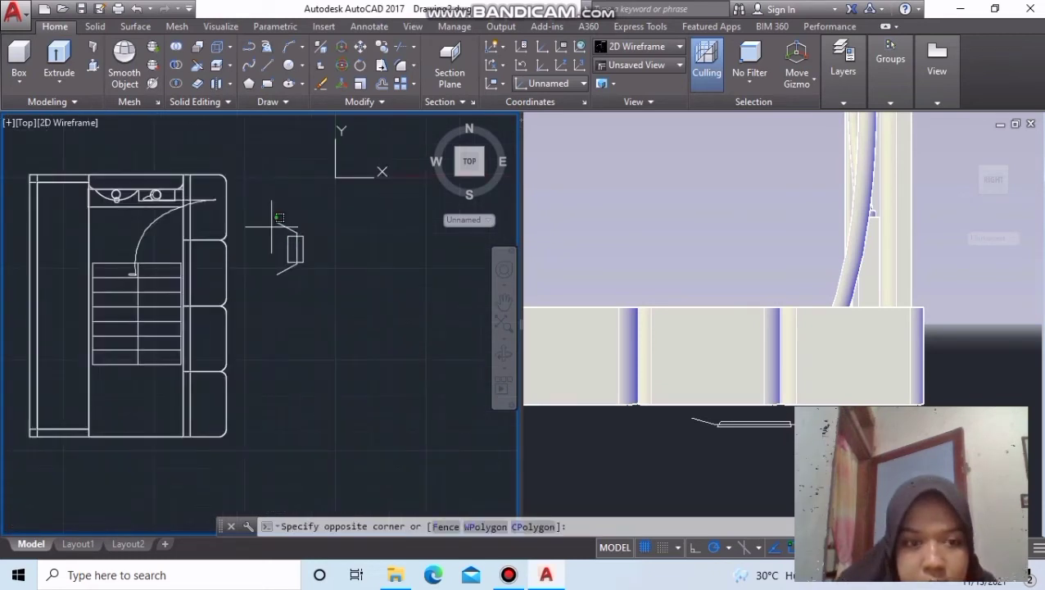
pyautogui.scroll(2, 279, 217)
pyautogui.scroll(-2, 279, 218)
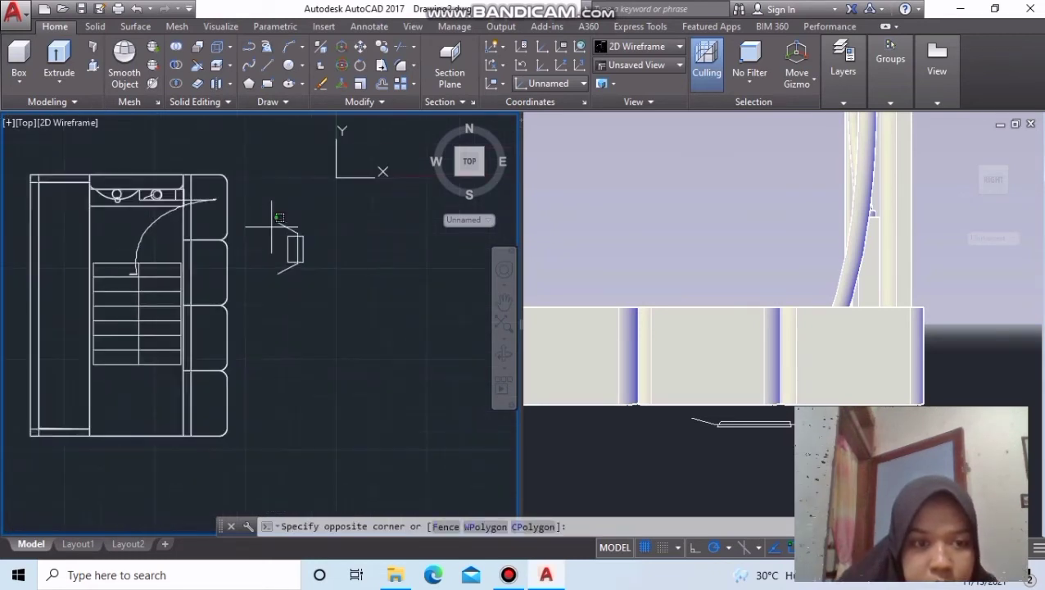
pyautogui.click(425, 357)
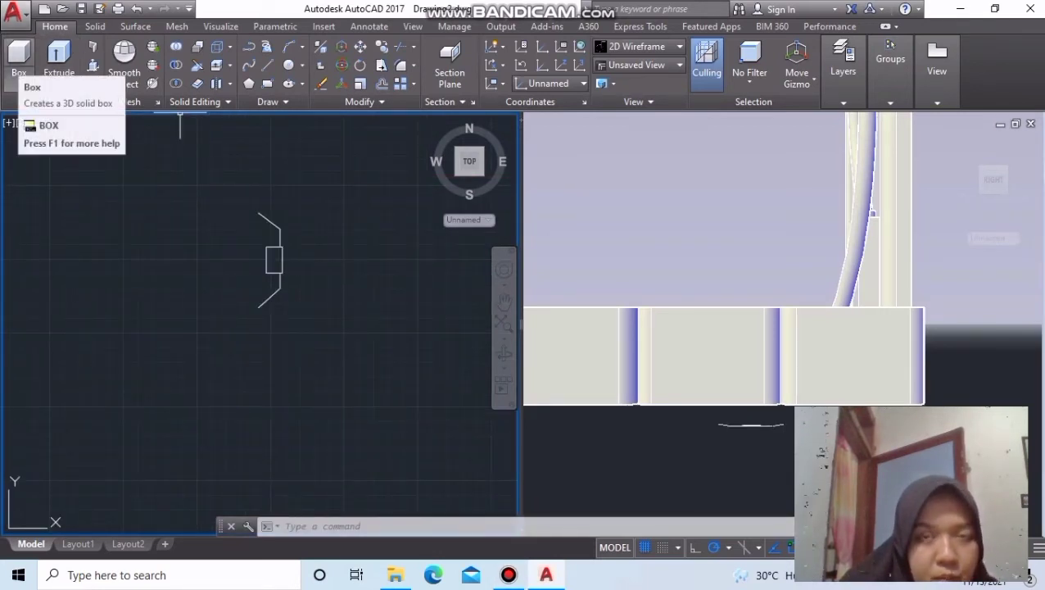
pyautogui.click(18, 64)
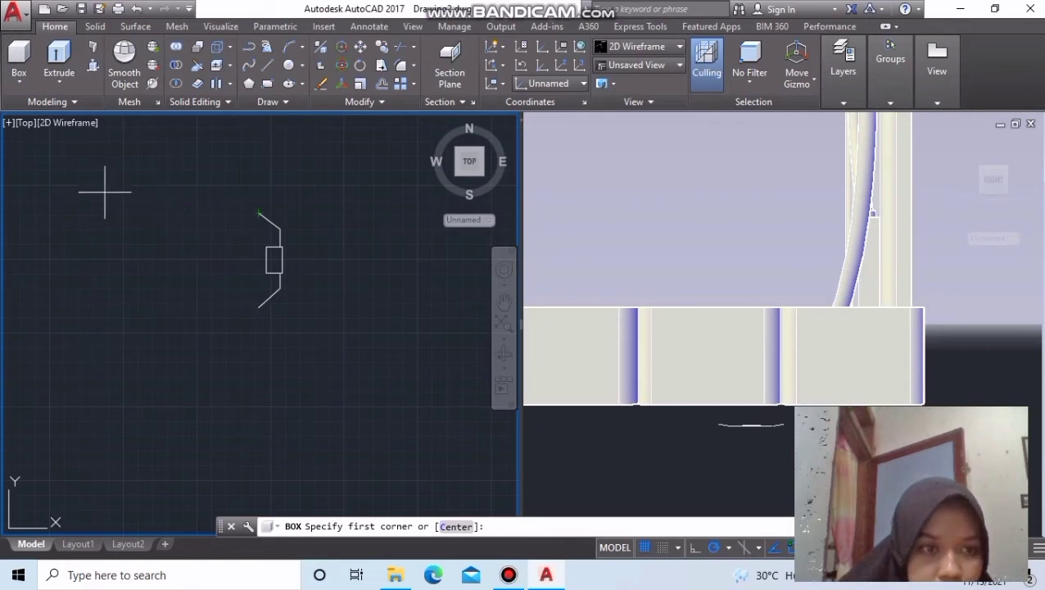
# Step: Build a thin box solid 5 units high along the upright line left of the handle
pyautogui.click(229, 188)
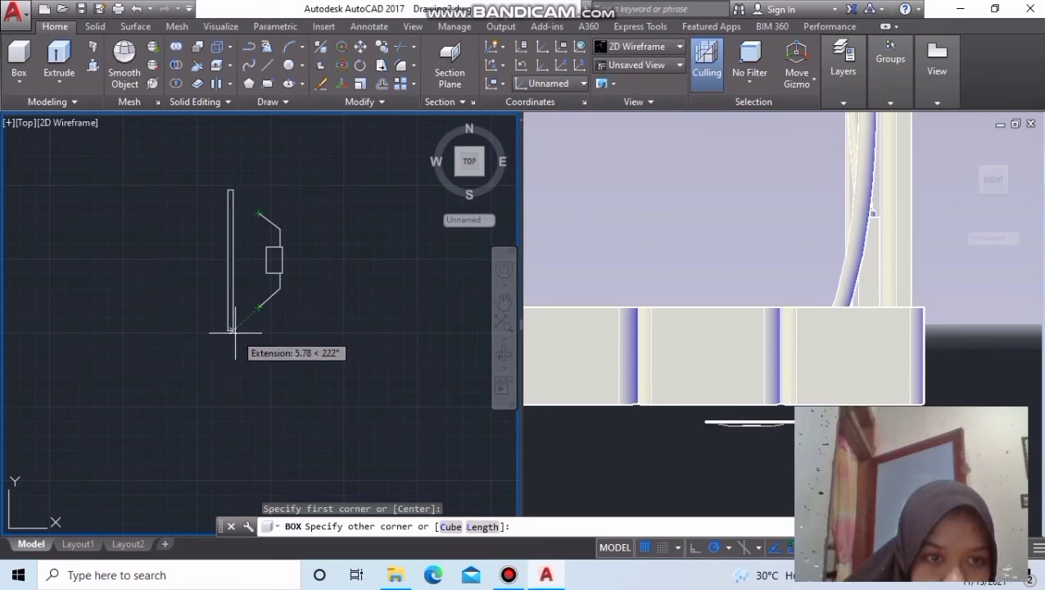
pyautogui.click(233, 333)
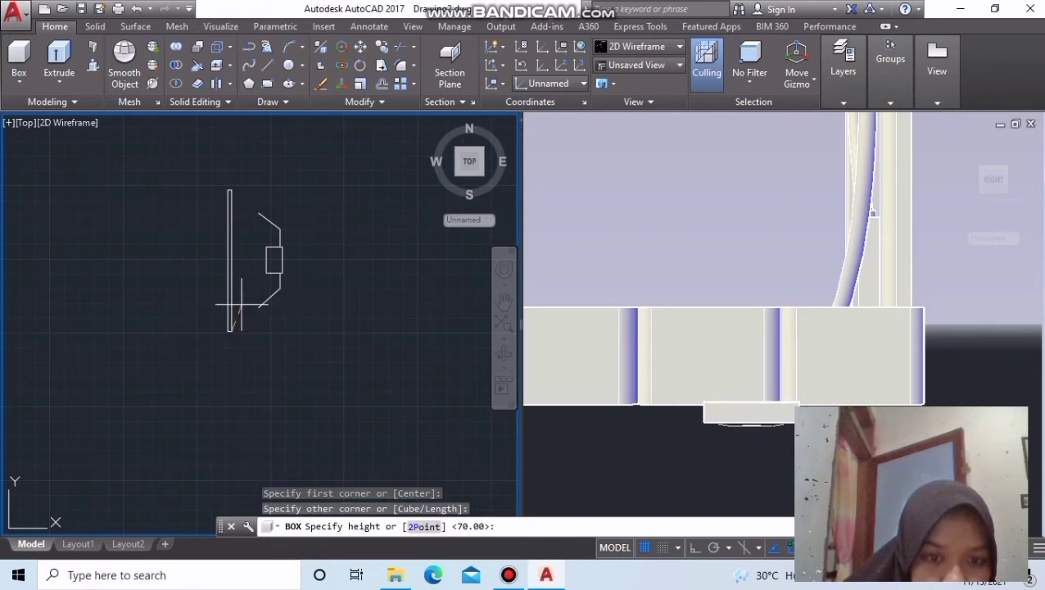
pyautogui.write('5')
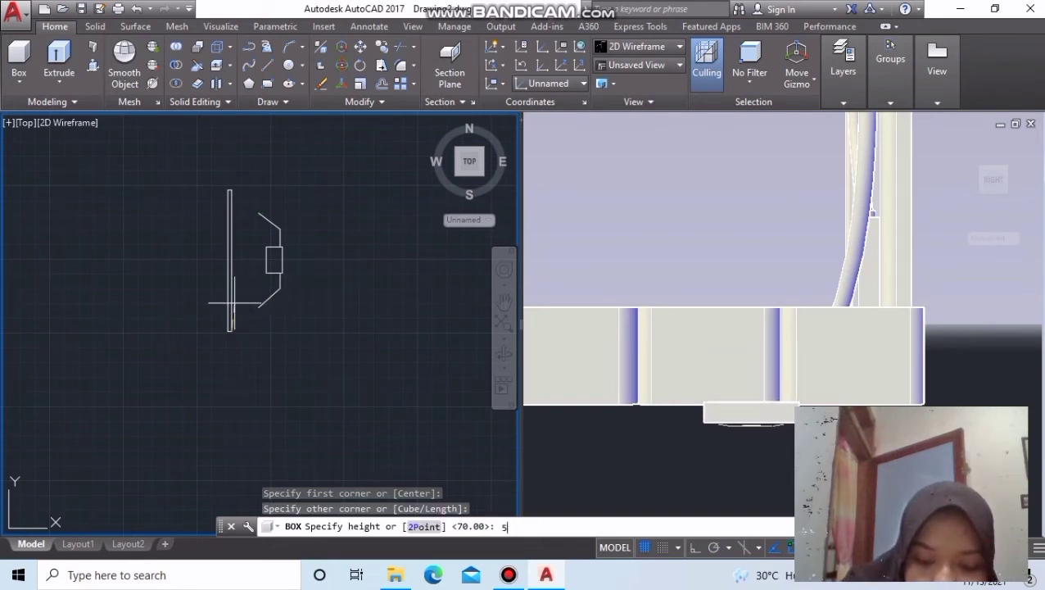
pyautogui.press('Return')
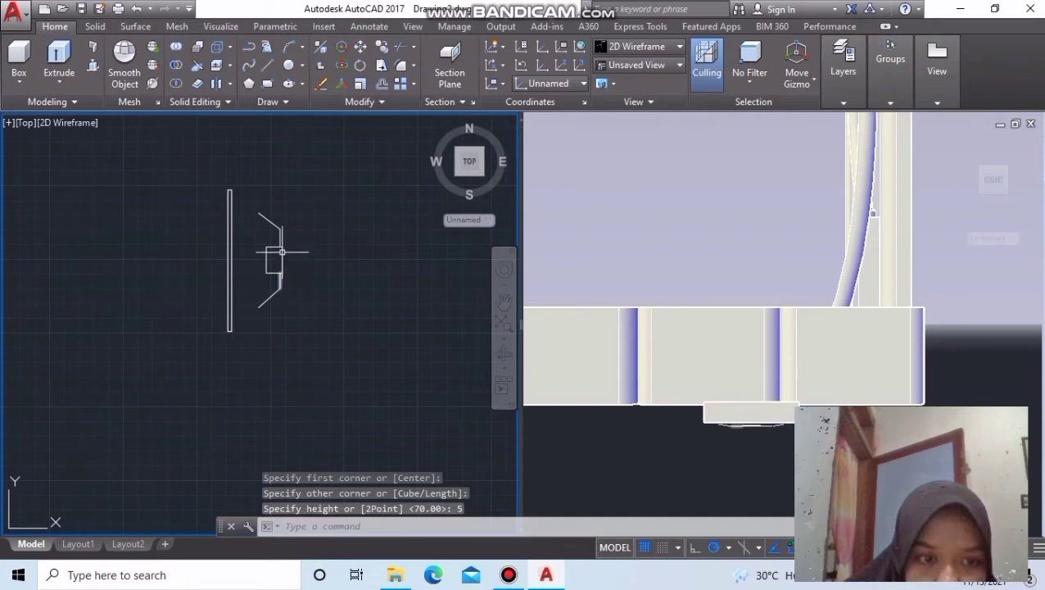
pyautogui.click(290, 208)
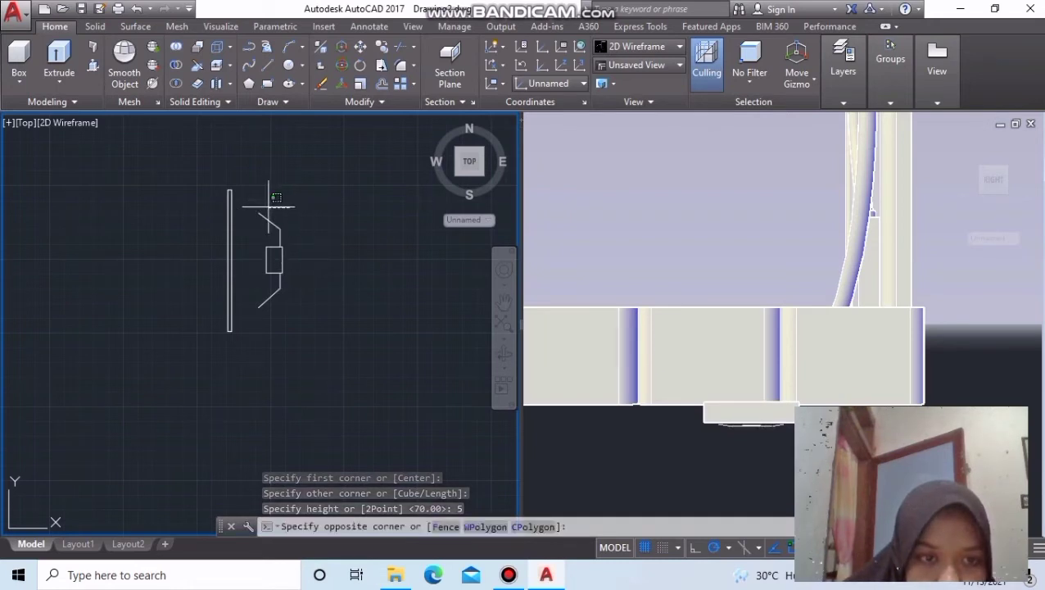
# Step: Join the handle's eight lines into three polylines with JOIN, then select all three
pyautogui.click(254, 318)
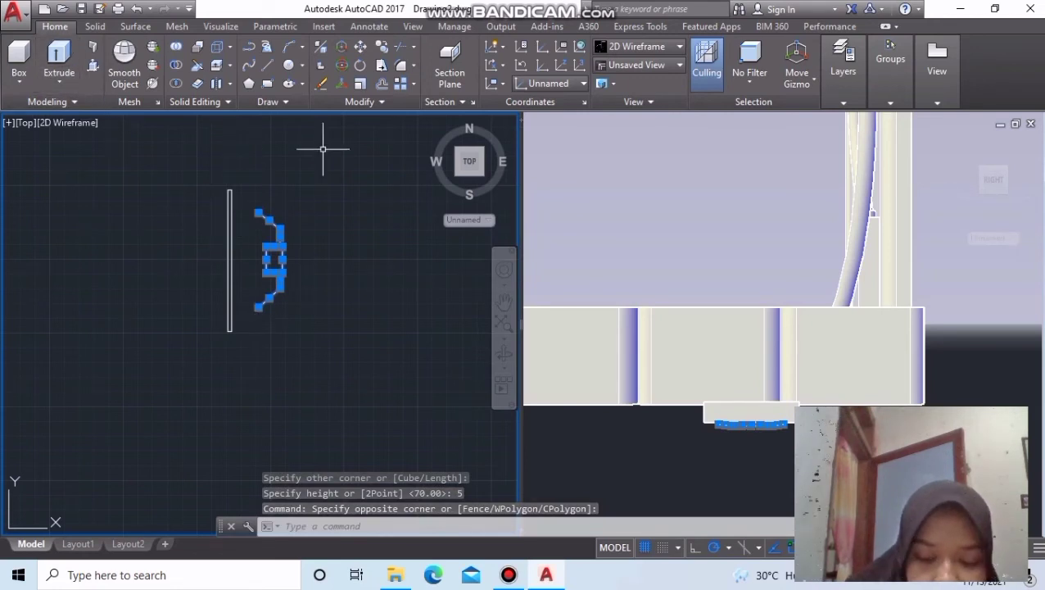
pyautogui.write('Join')
pyautogui.press('Return')
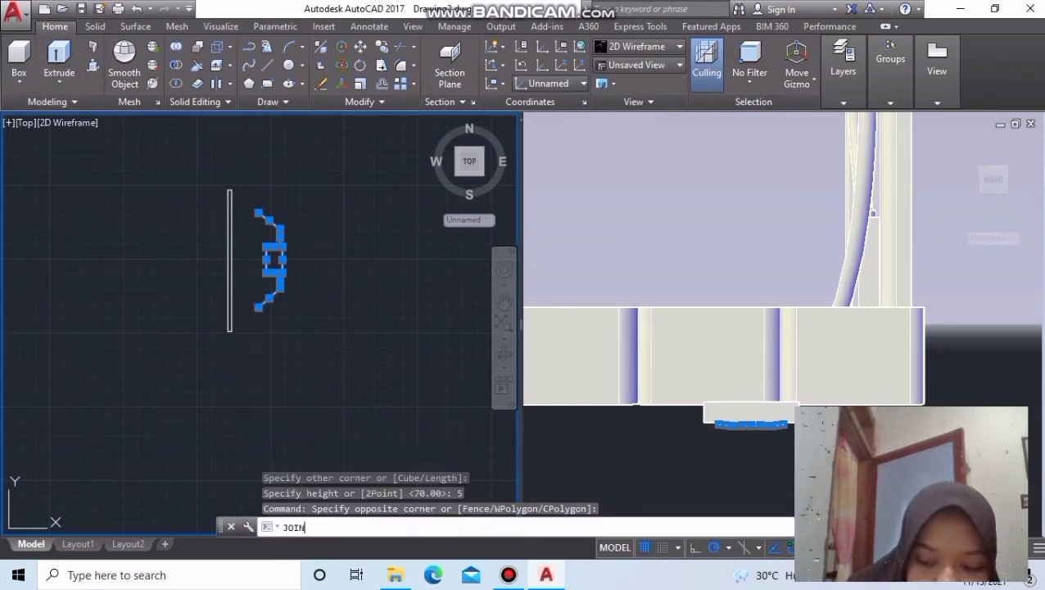
pyautogui.click(274, 221)
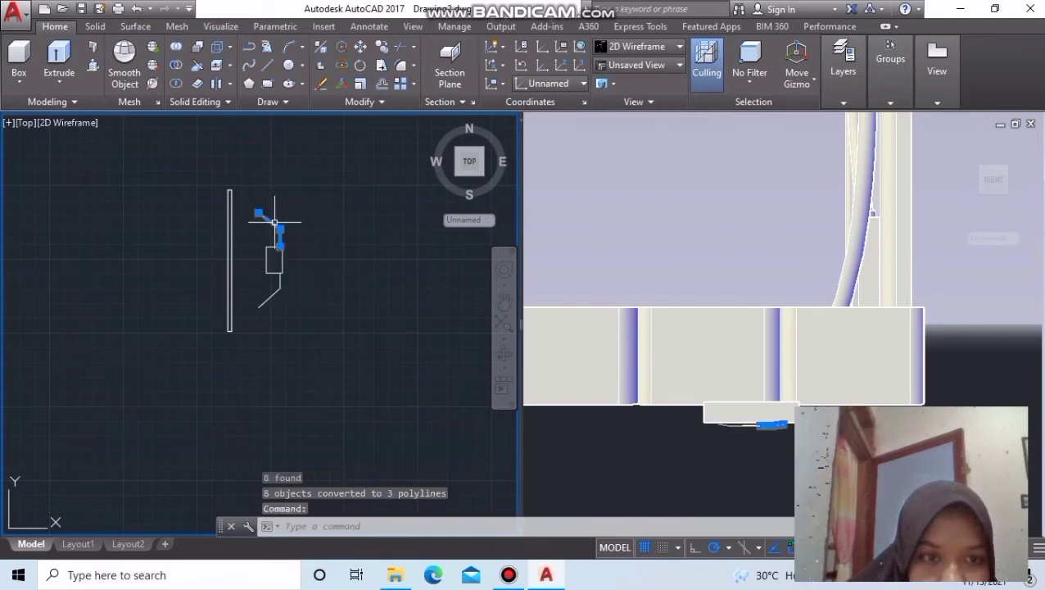
pyautogui.click(290, 258)
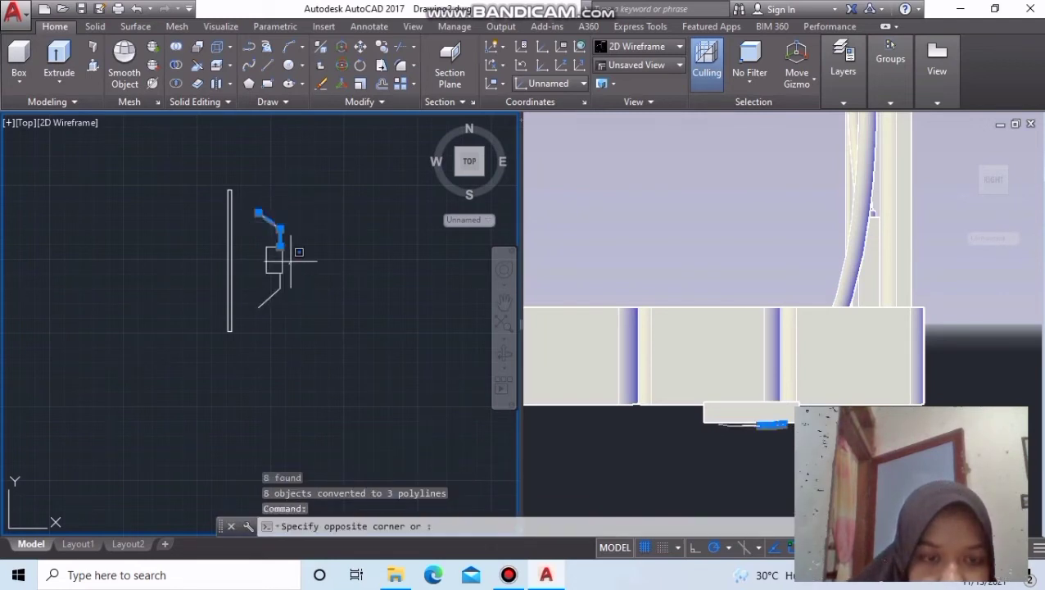
pyautogui.press('Escape')
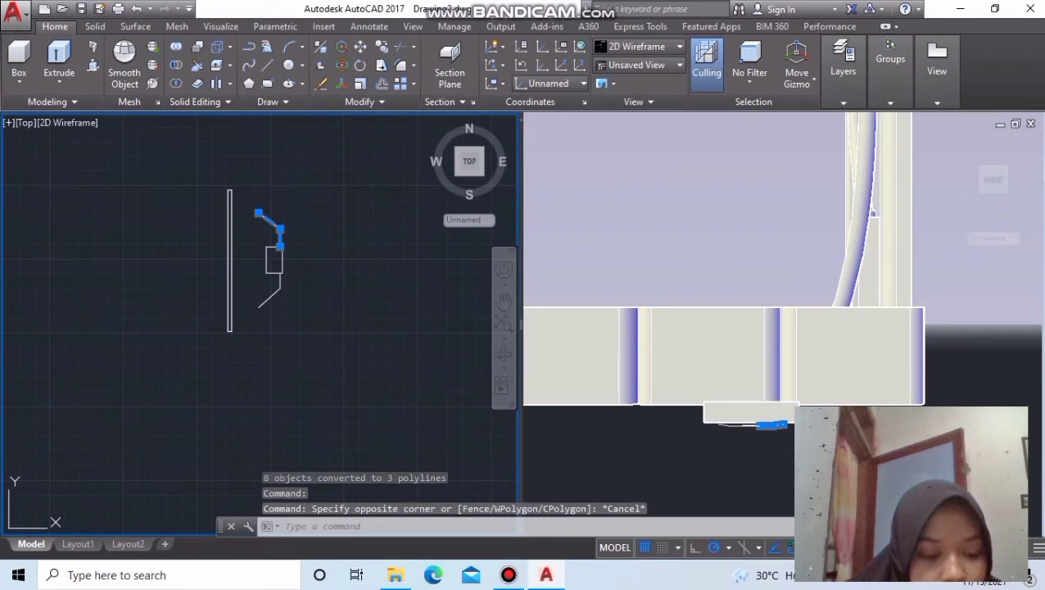
pyautogui.press('Escape')
pyautogui.moveTo(292, 205); pyautogui.dragTo(263, 332)
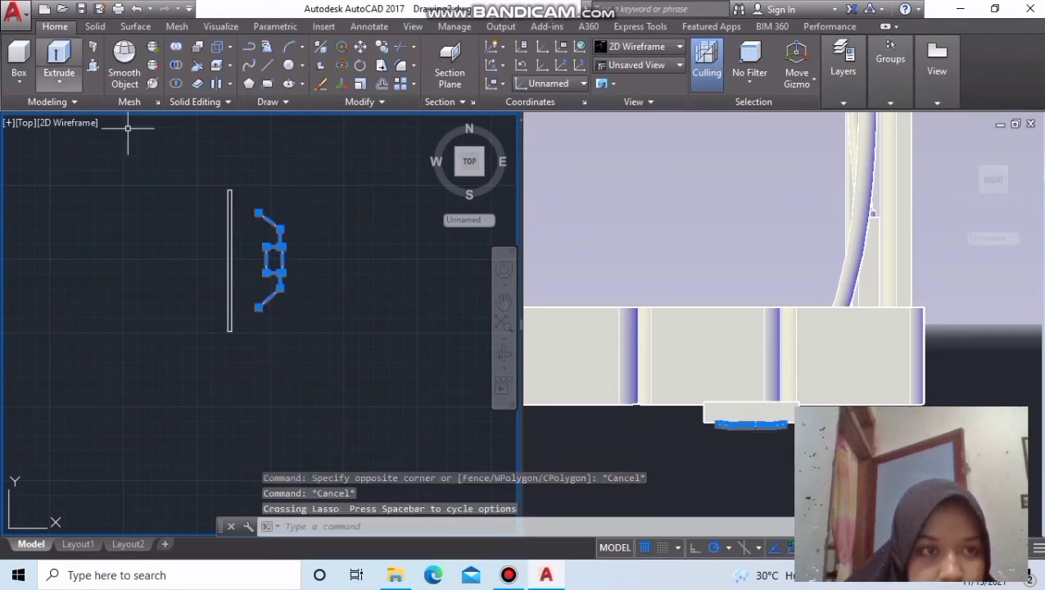
# Step: Extrude the three handle polylines 1 unit high, then pick the flat block below the sofa base
pyautogui.click(59, 59)
pyautogui.write('1')
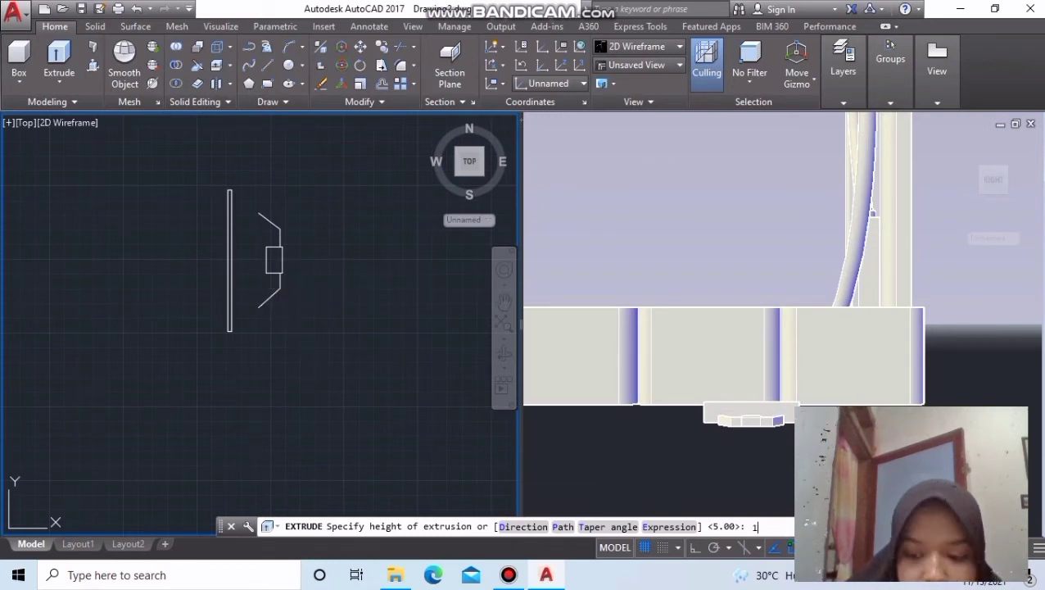
pyautogui.press('Return')
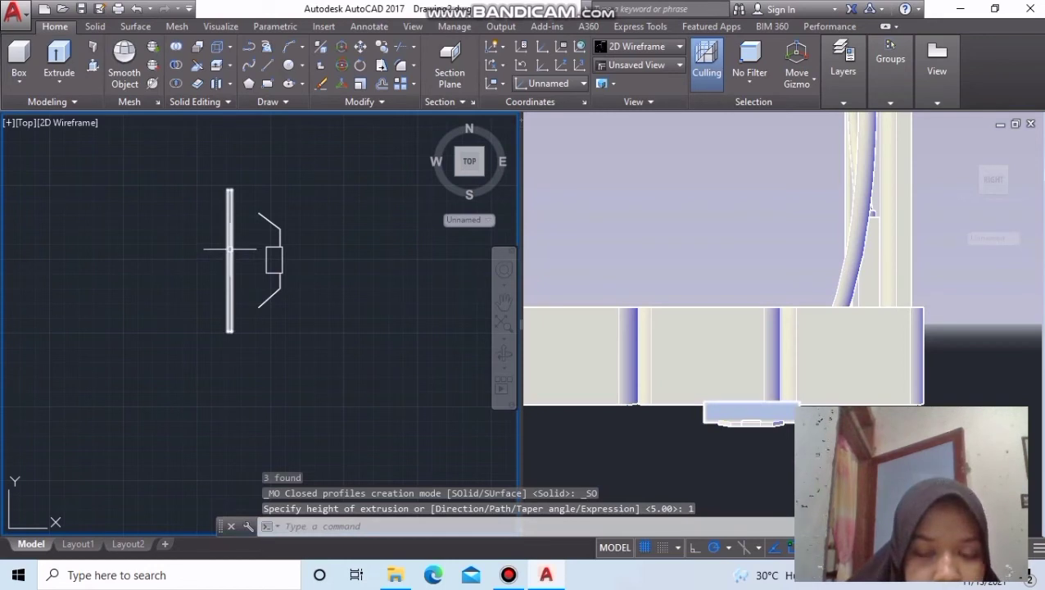
pyautogui.moveTo(229, 249)
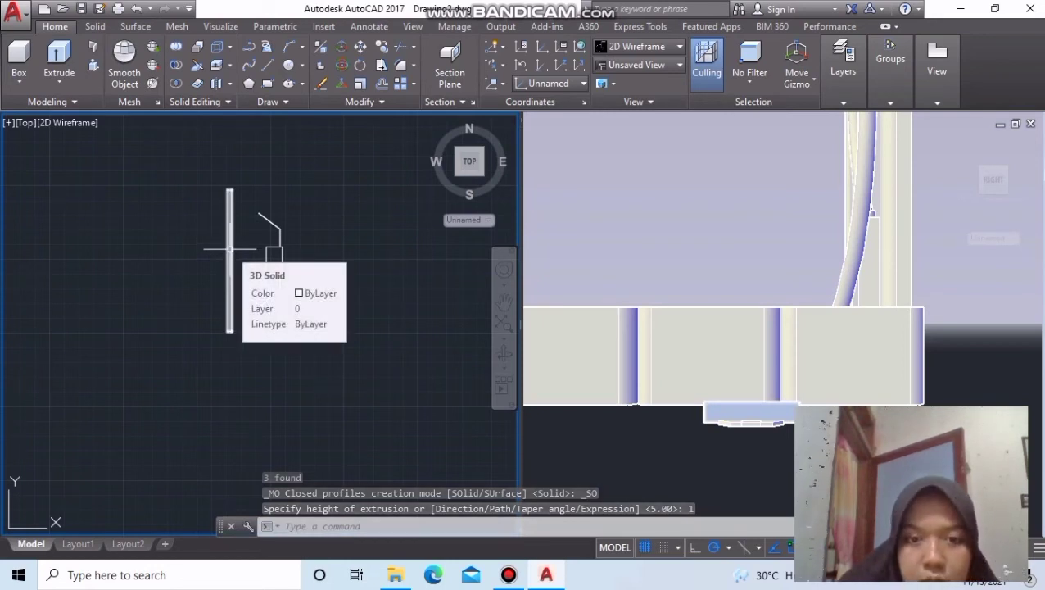
pyautogui.hotkey('ctrl', 'r')
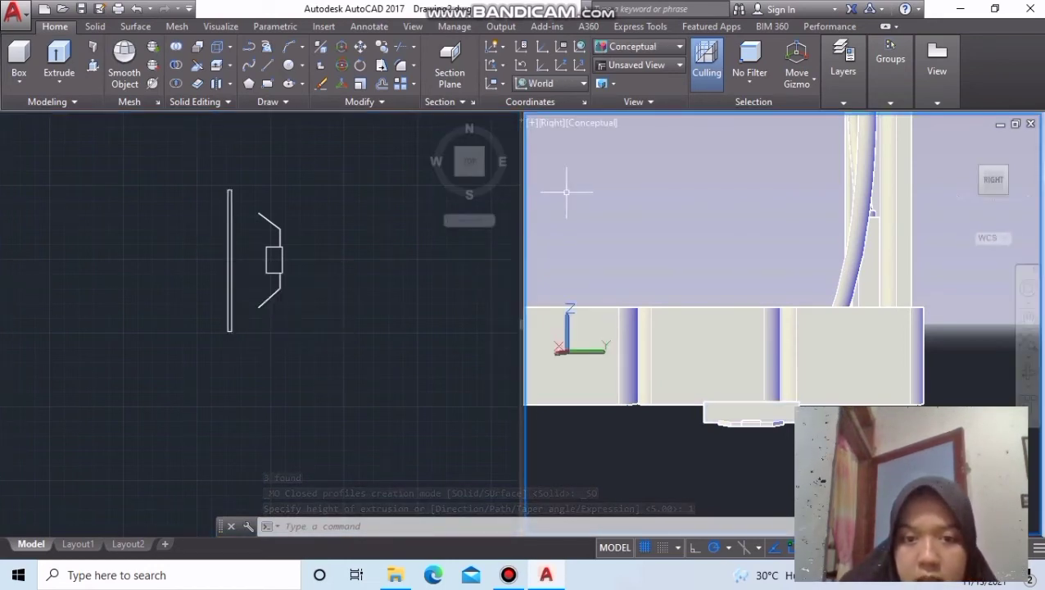
pyautogui.write('p')
pyautogui.press('Return')
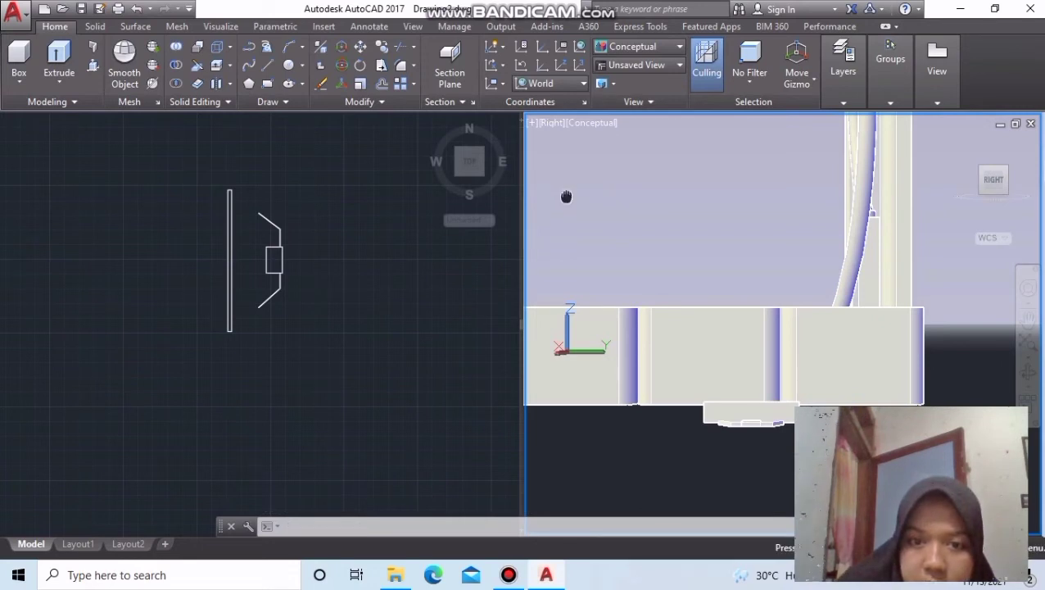
pyautogui.press('Escape')
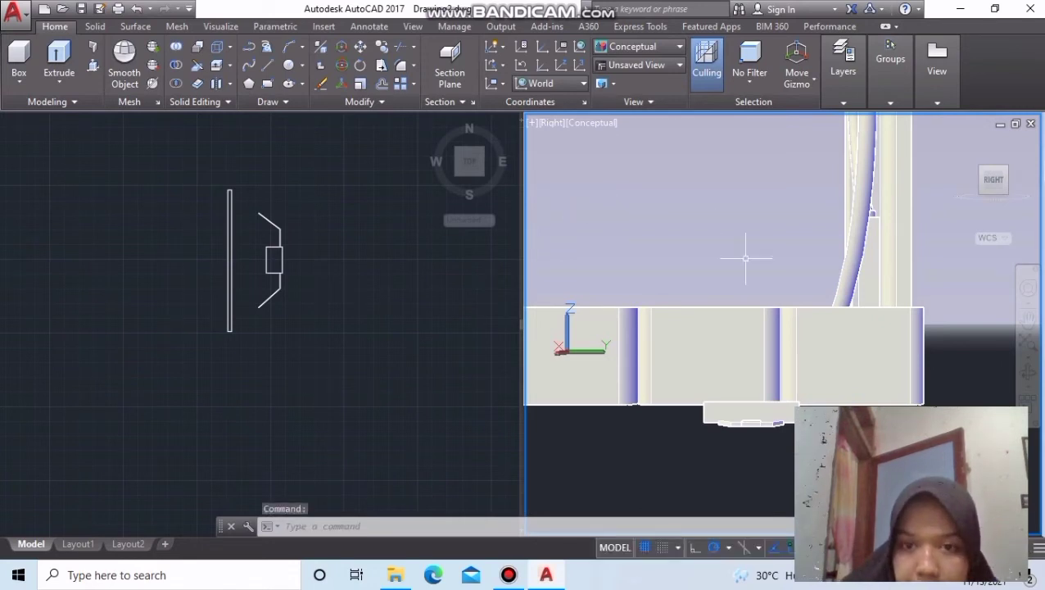
pyautogui.click(750, 419)
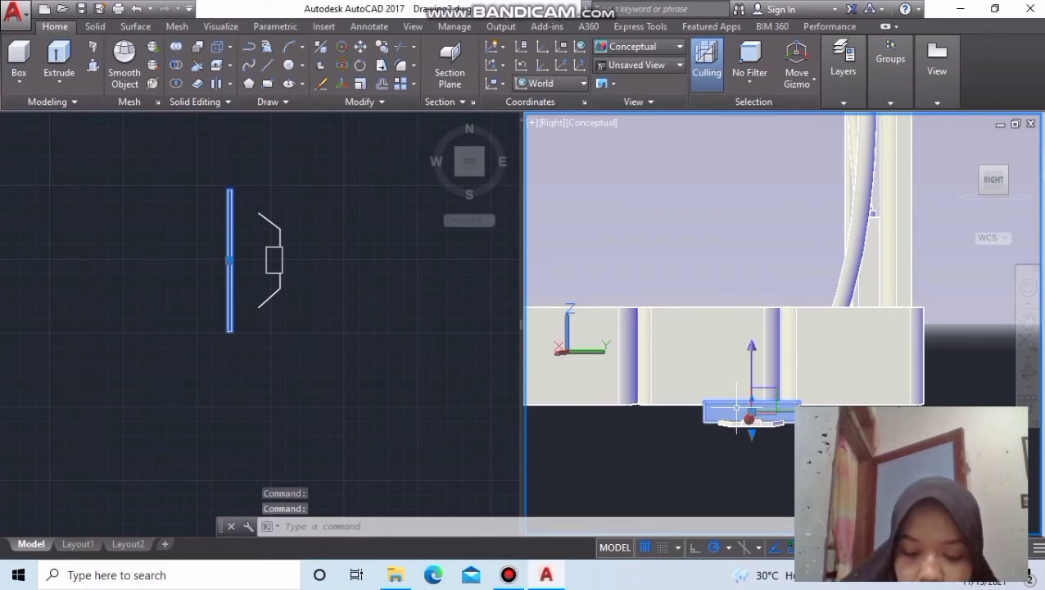
pyautogui.moveTo(737, 409)
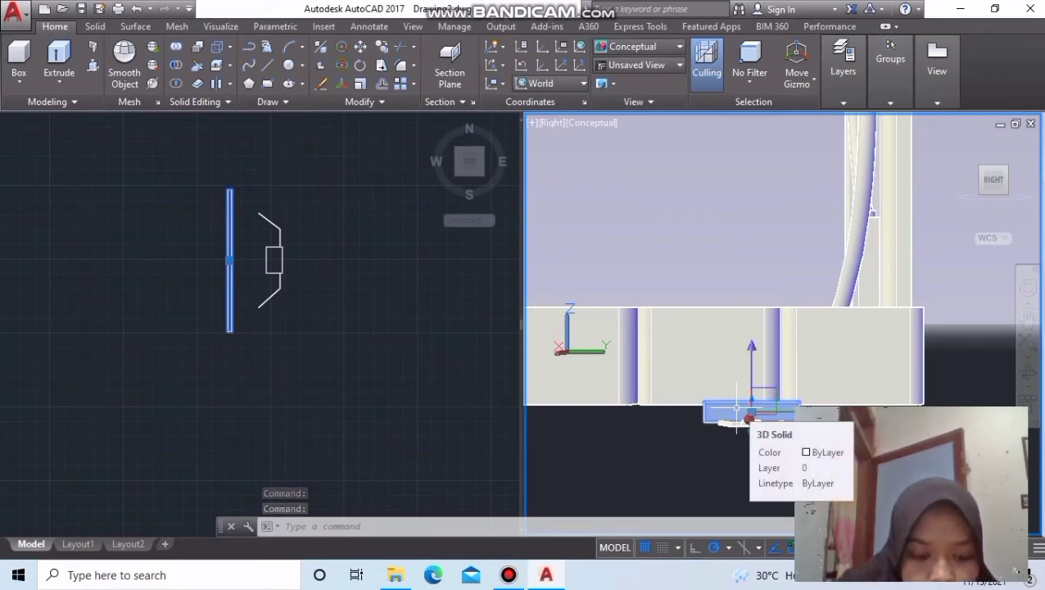
# Step: Try shifting the block beneath the sofa base with 3DMOVE, then delete and restore it
pyautogui.write('3Dmo')
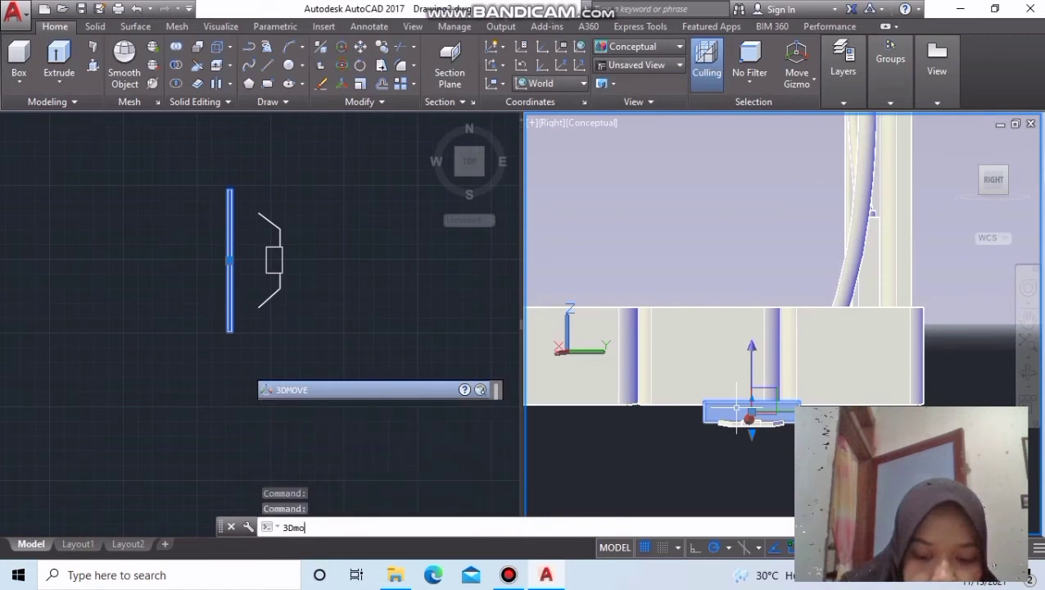
pyautogui.write('ve')
pyautogui.press('Return')
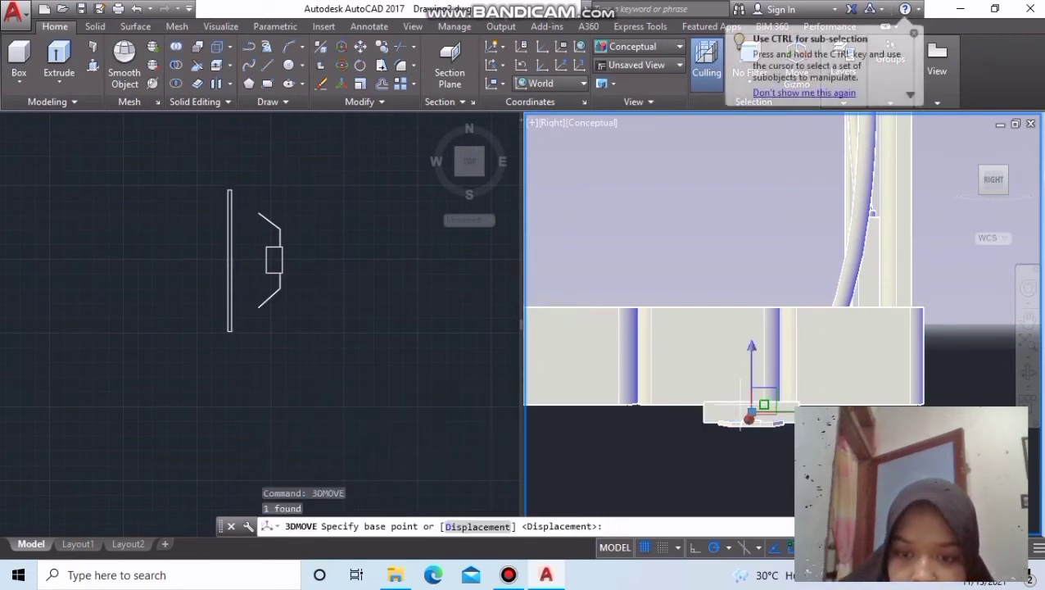
pyautogui.click(738, 402)
pyautogui.click(738, 401)
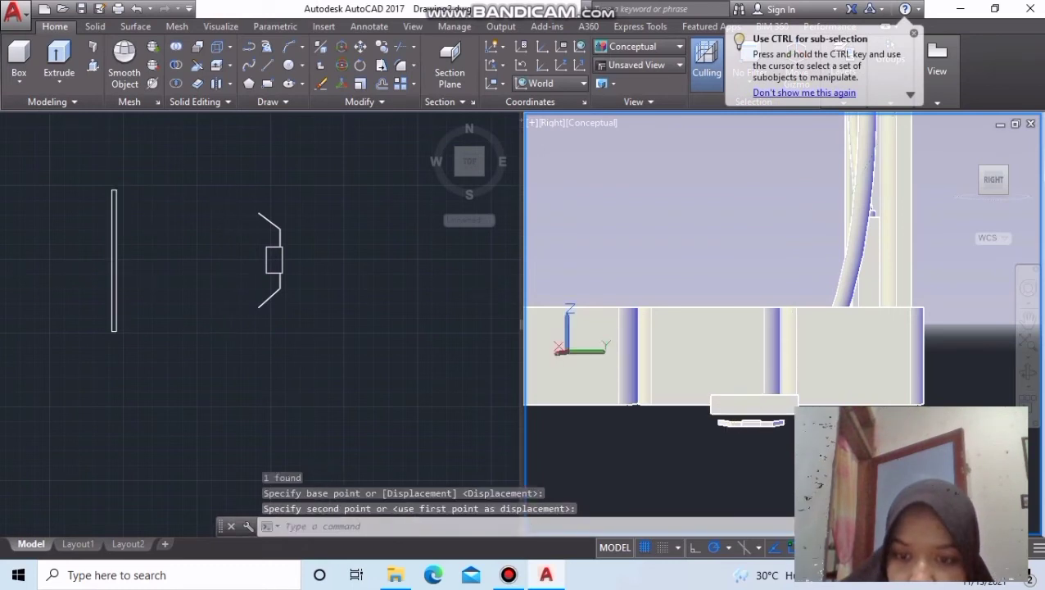
pyautogui.click(738, 403)
pyautogui.press('Escape')
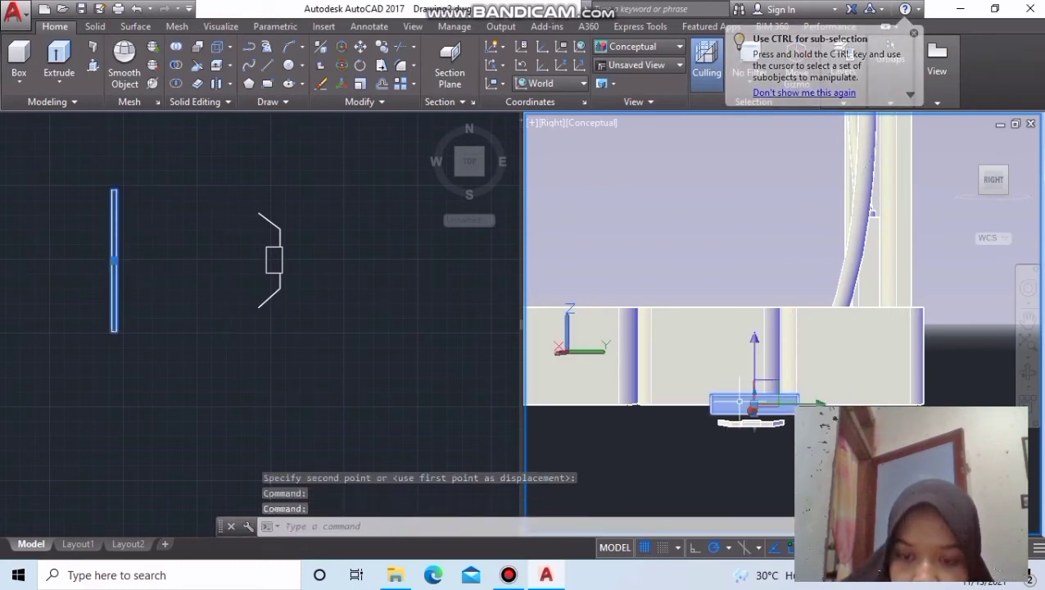
pyautogui.press('Escape')
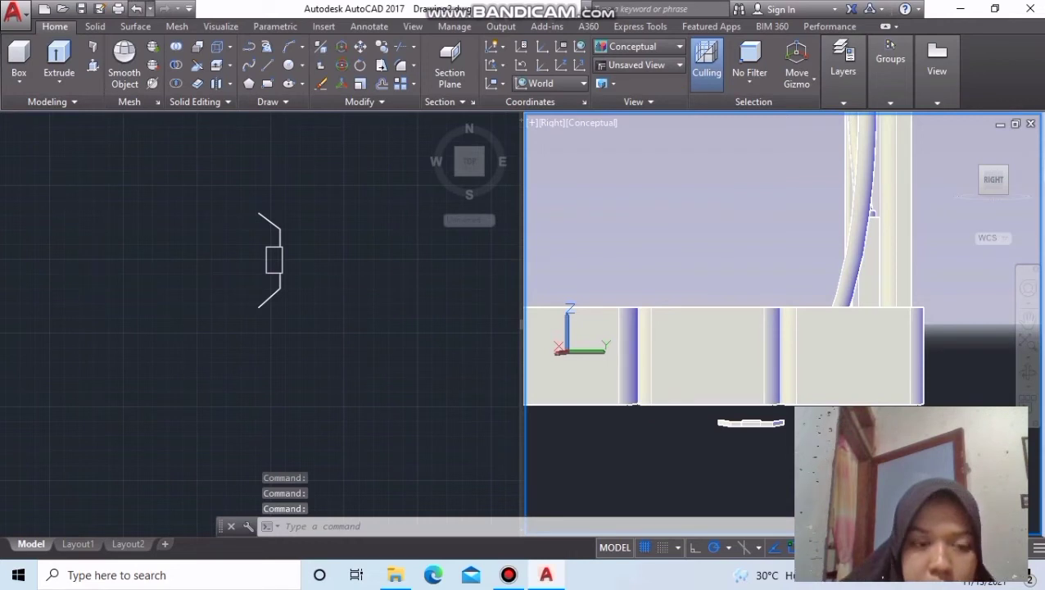
pyautogui.click(137, 8)
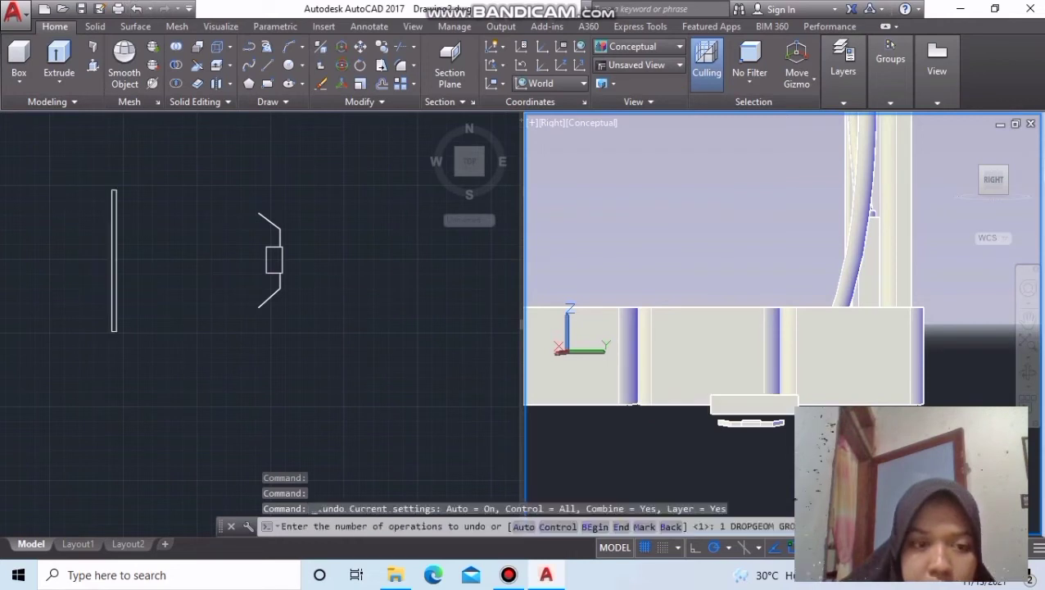
pyautogui.click(749, 404)
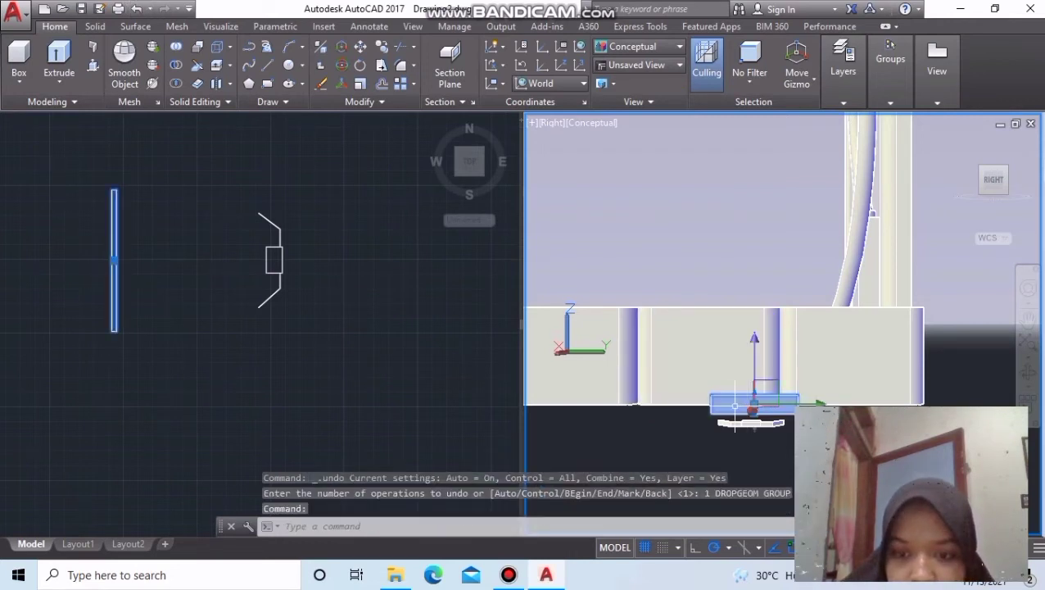
pyautogui.press('Escape')
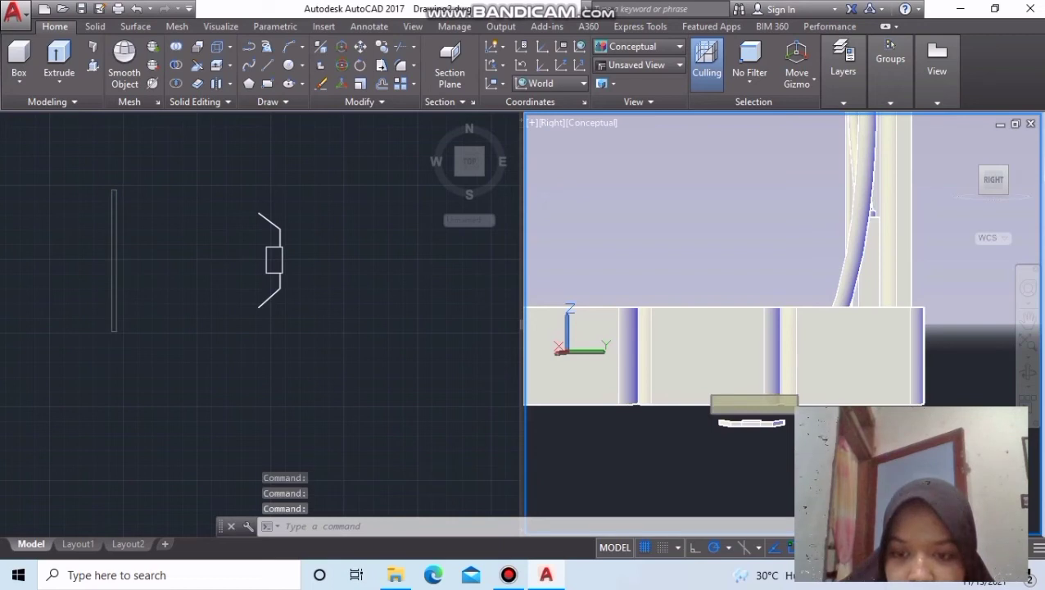
pyautogui.hotkey('ctrl', 'z')
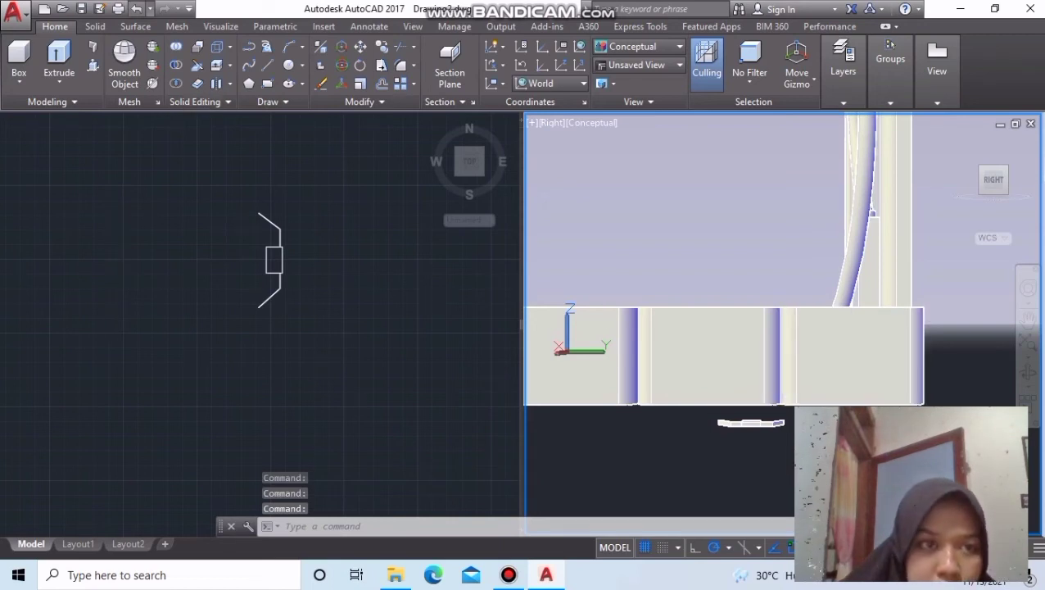
pyautogui.hotkey('ctrl', 'z')
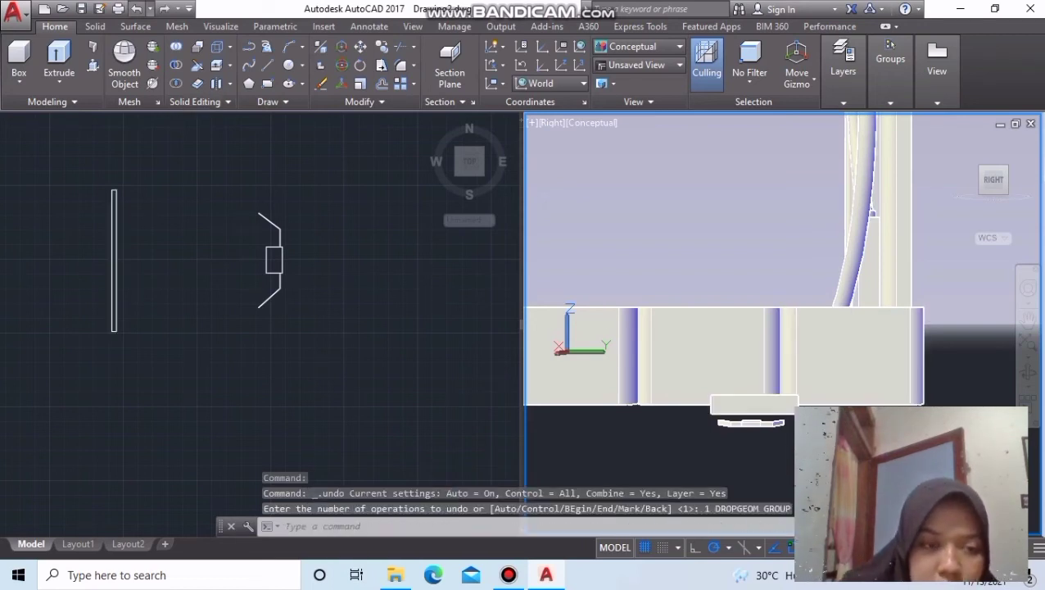
# Step: In the Top view, select the block's short vertical line and delete it
pyautogui.scroll(1, 762, 278)
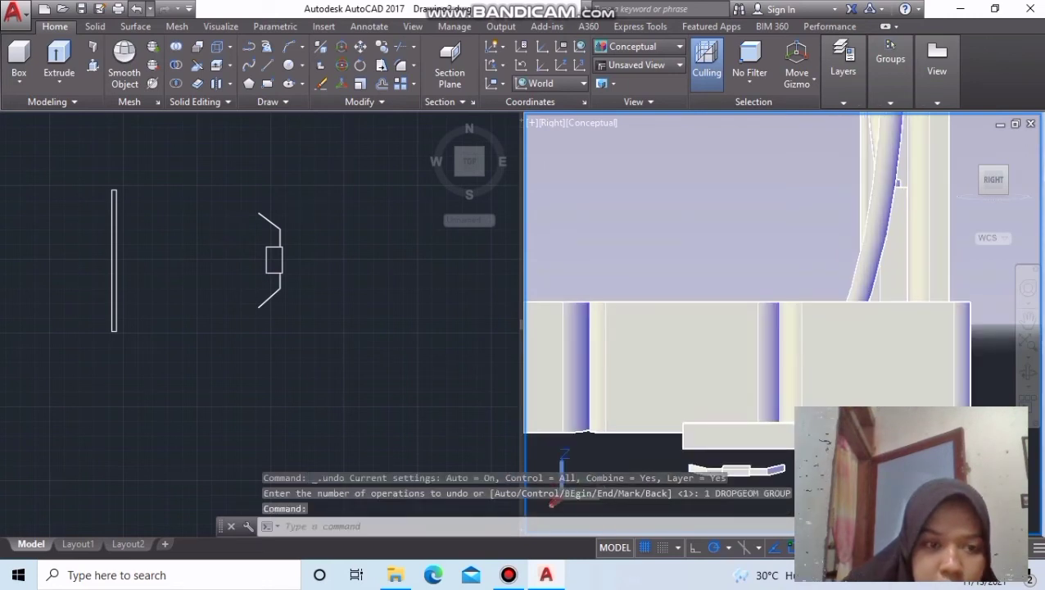
pyautogui.click(182, 275)
pyautogui.scroll(-2, 185, 283)
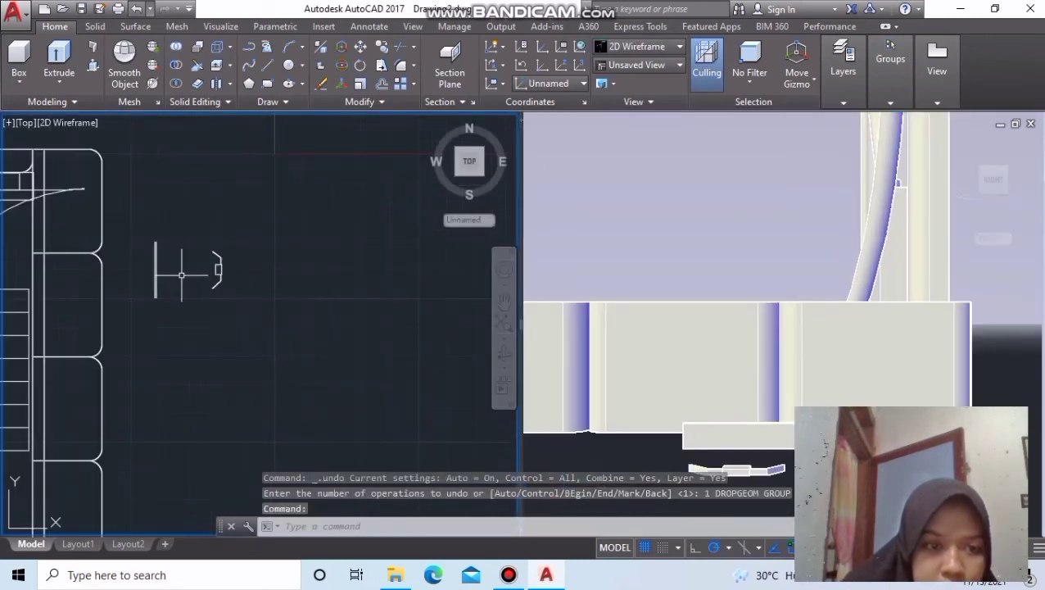
pyautogui.moveTo(192, 299); pyautogui.dragTo(234, 344, button='middle')
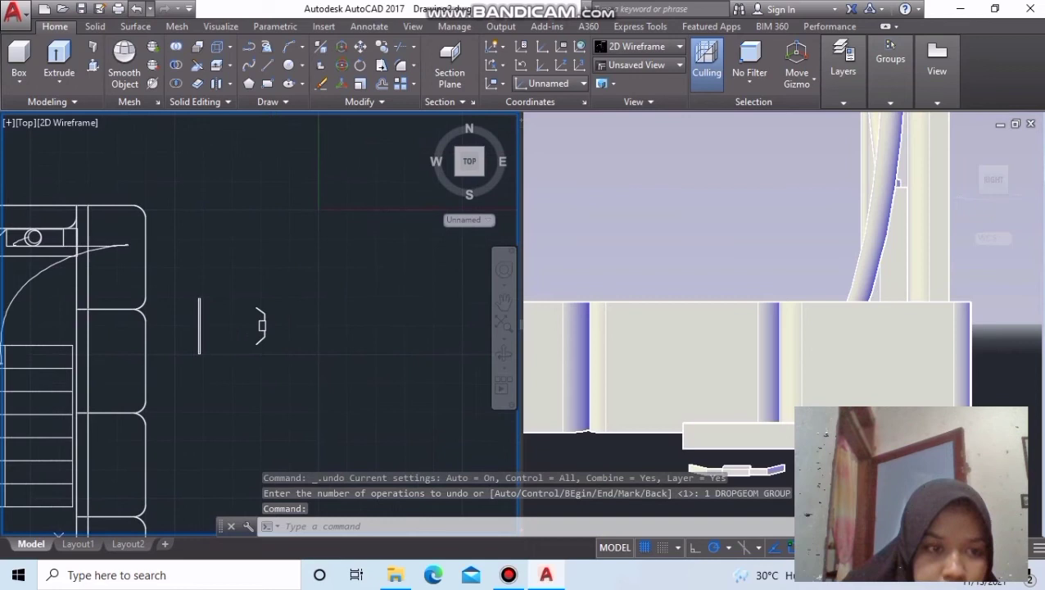
pyautogui.click(198, 329)
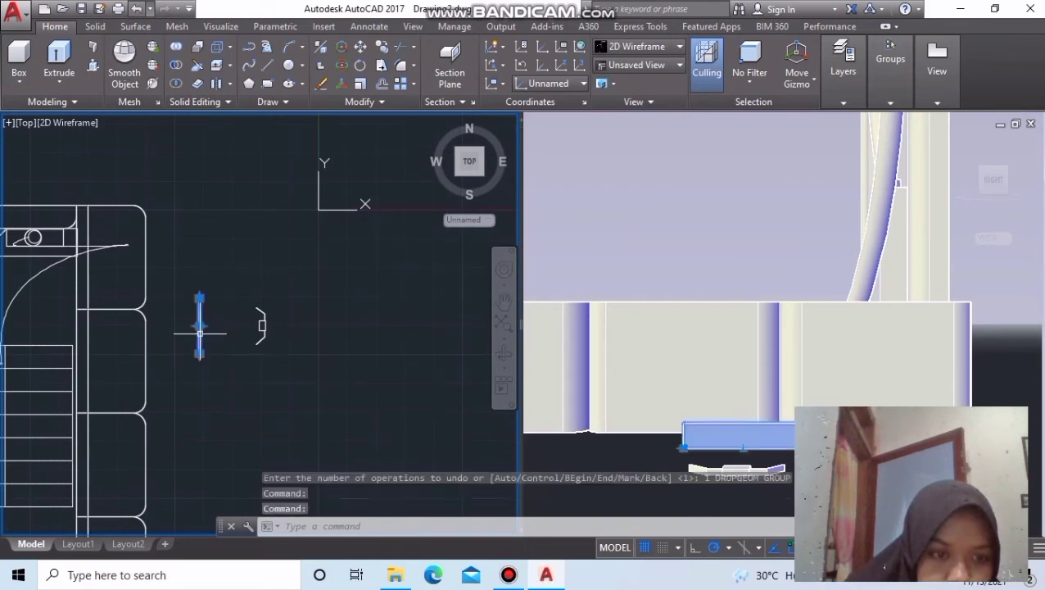
pyautogui.moveTo(199, 335); pyautogui.dragTo(166, 265)
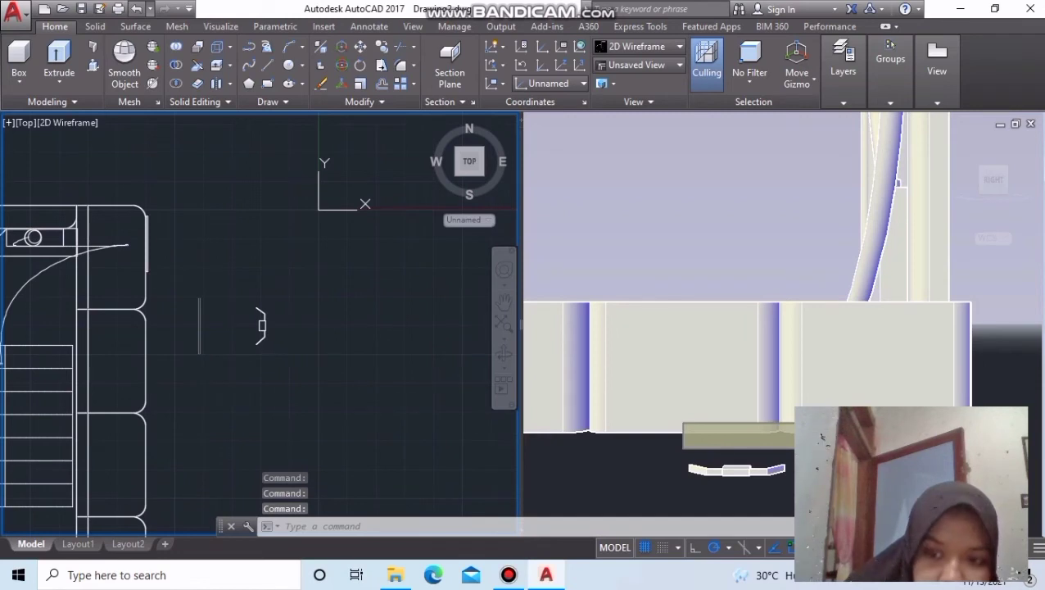
pyautogui.press('Delete')
pyautogui.moveTo(158, 297); pyautogui.dragTo(164, 307, button='middle')
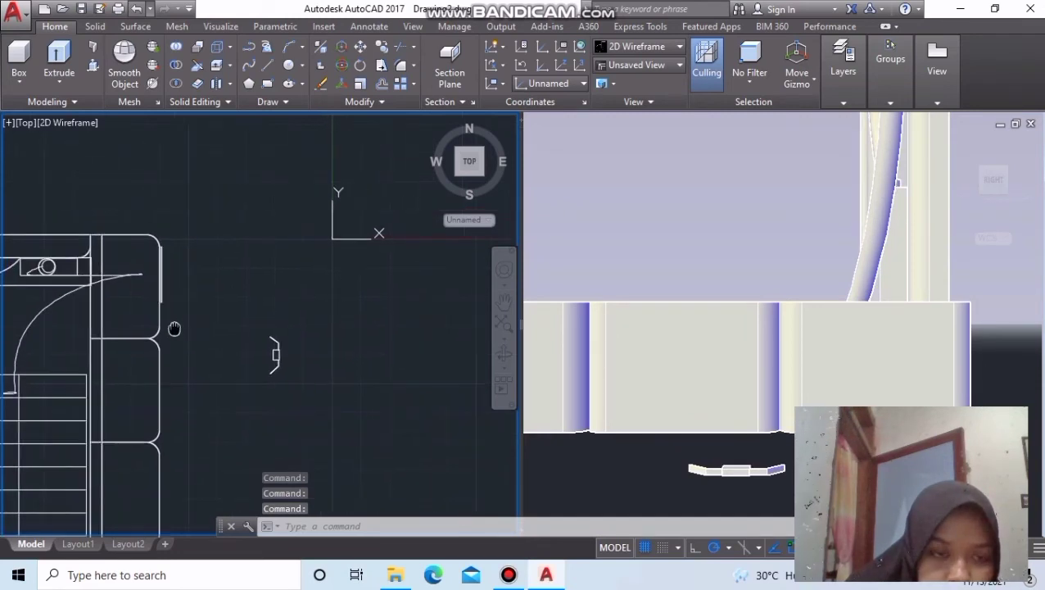
pyautogui.scroll(3, 168, 315)
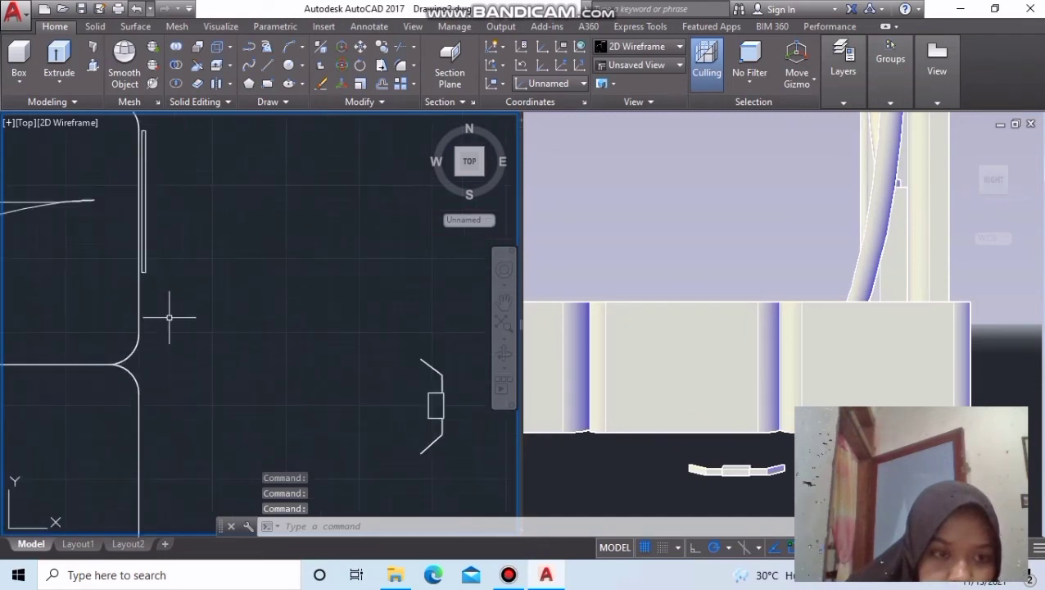
# Step: Select the thin panel beside the sofa edge and cancel a trial grip stretch
pyautogui.click(145, 272)
pyautogui.click(143, 272)
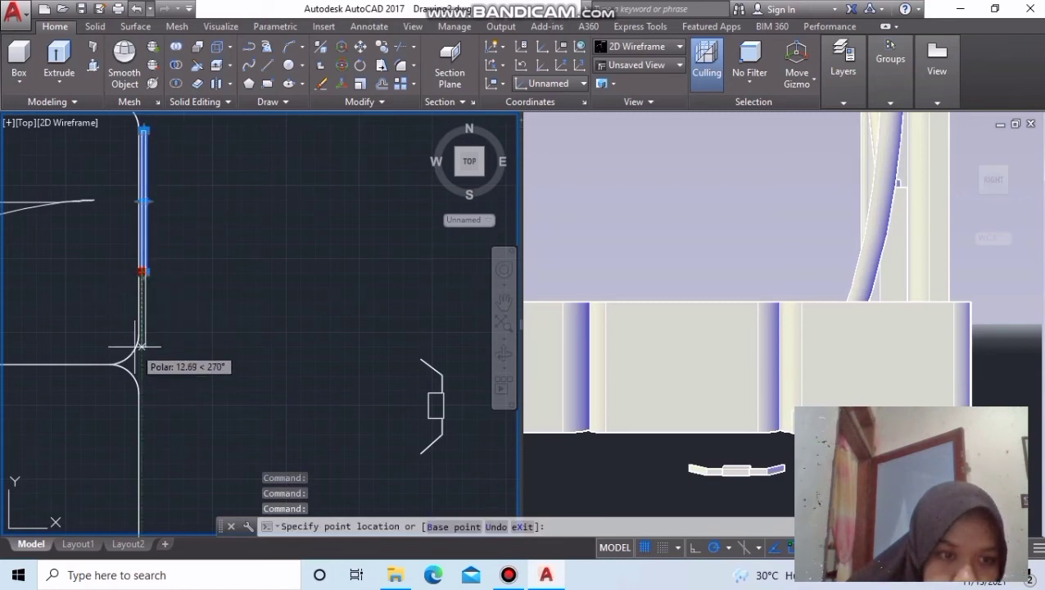
pyautogui.press('Escape')
pyautogui.press('Escape')
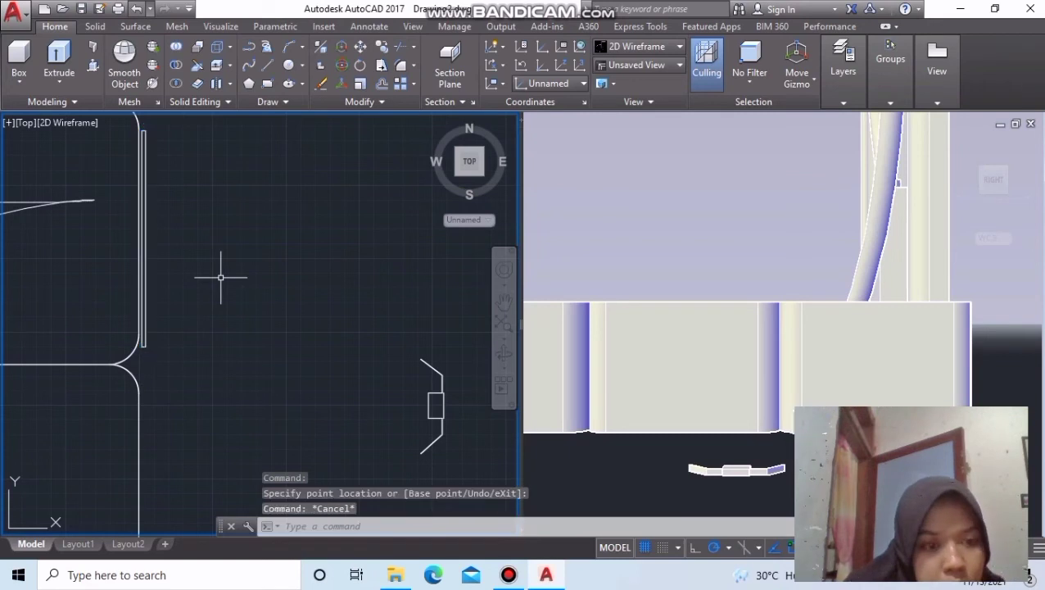
pyautogui.scroll(-2, 168, 229)
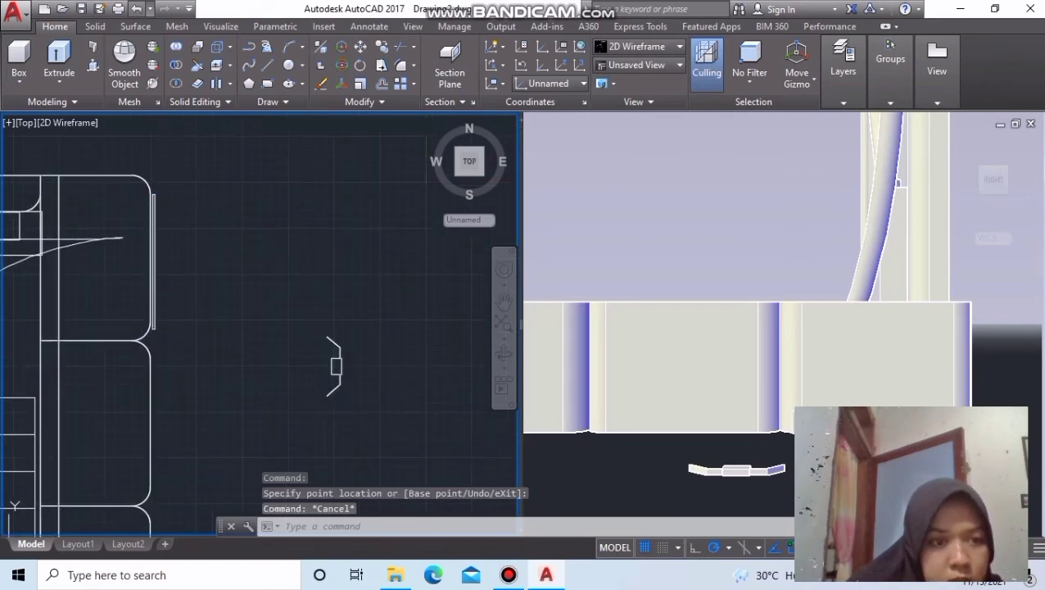
pyautogui.scroll(3, 168, 258)
pyautogui.scroll(-2, 151, 220)
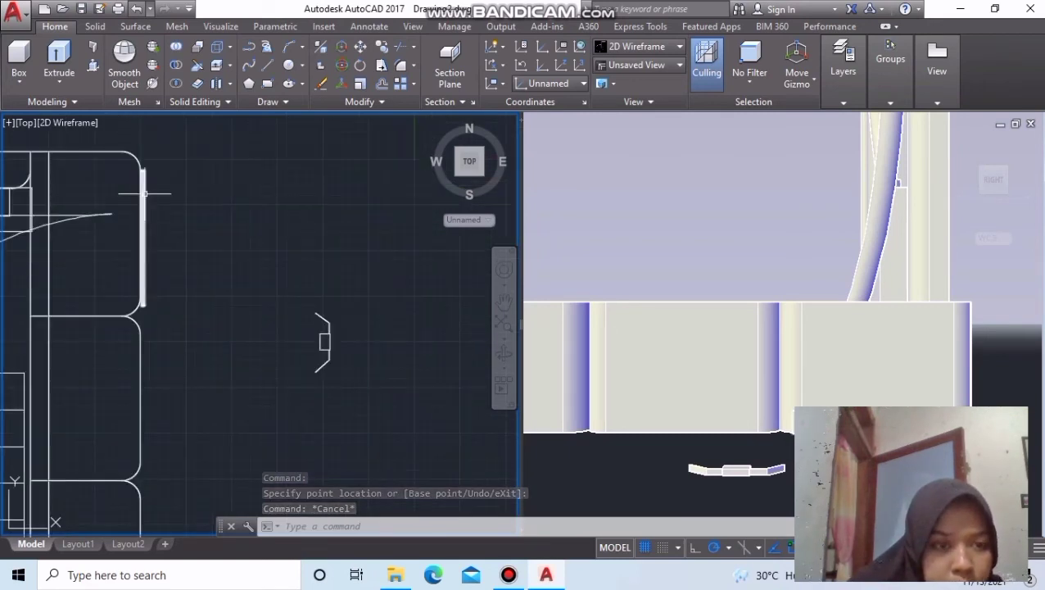
# Step: Delete the duplicate thin panel and select the remaining one for copying
pyautogui.click(144, 192)
pyautogui.press('Delete')
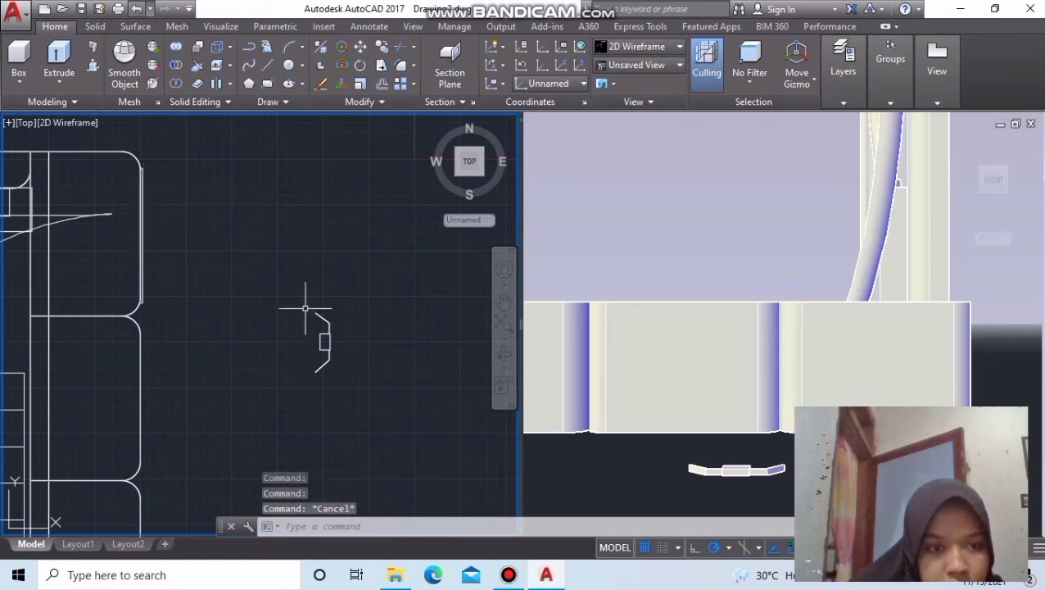
pyautogui.click(144, 245)
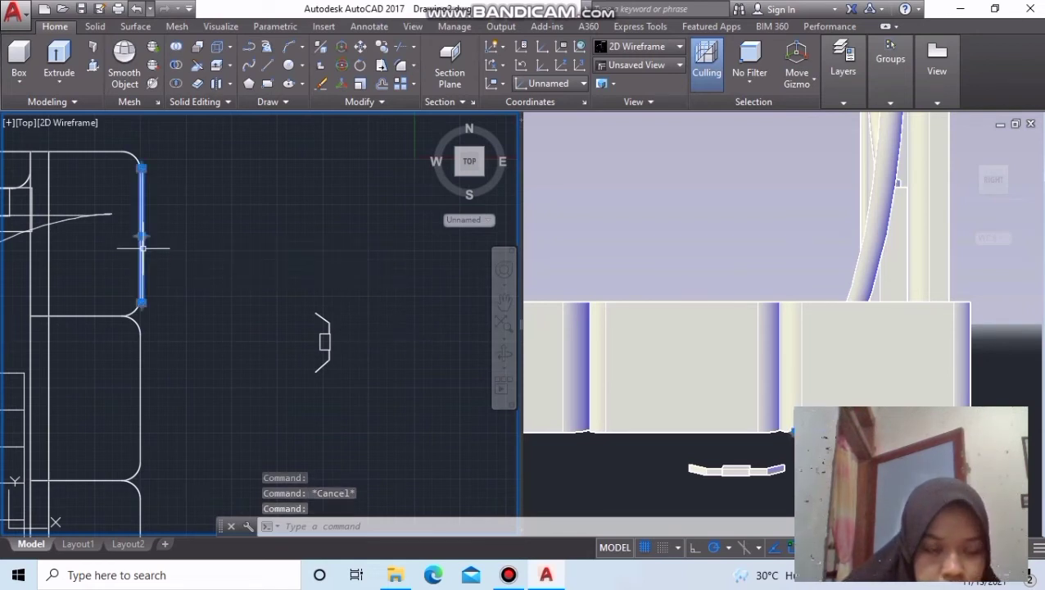
# Step: Copy the thin 5-high panel and paste two copies along the sofa plan's lower cushion edges
pyautogui.press('Escape')
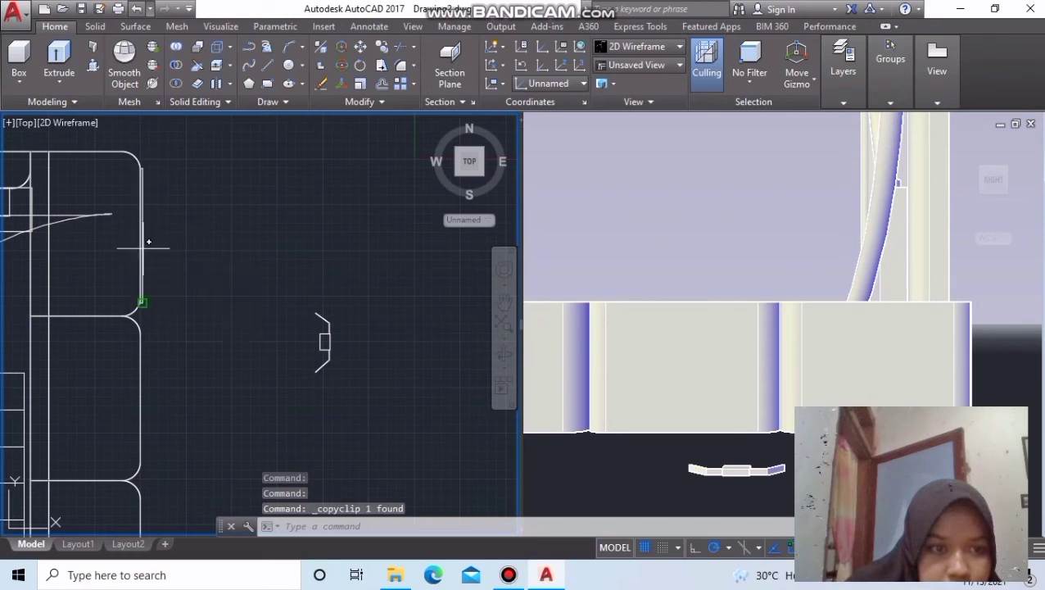
pyautogui.hotkey('ctrl', 'v')
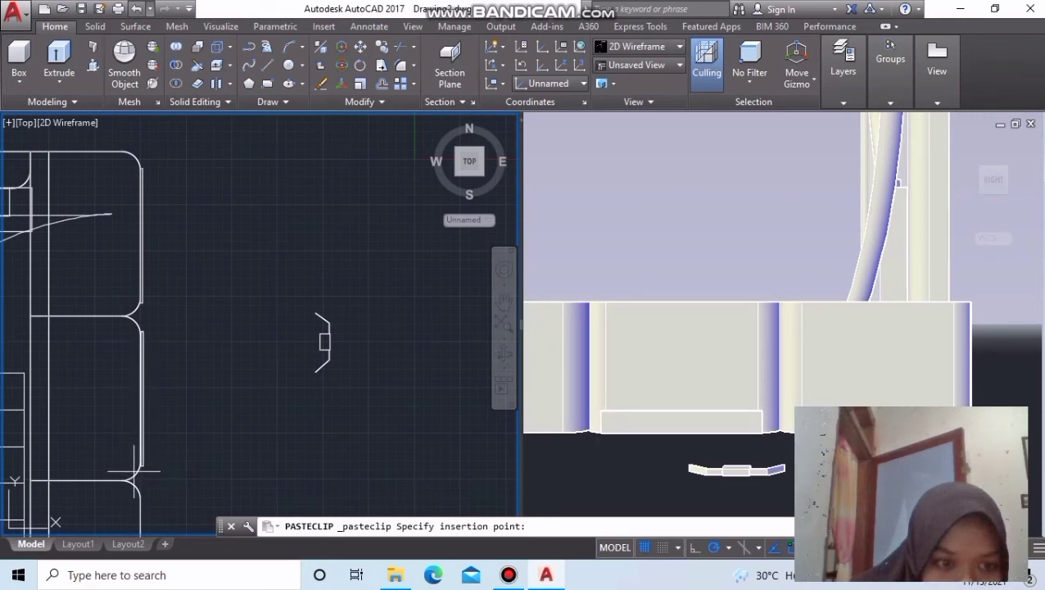
pyautogui.click(134, 471)
pyautogui.scroll(-2, 213, 416)
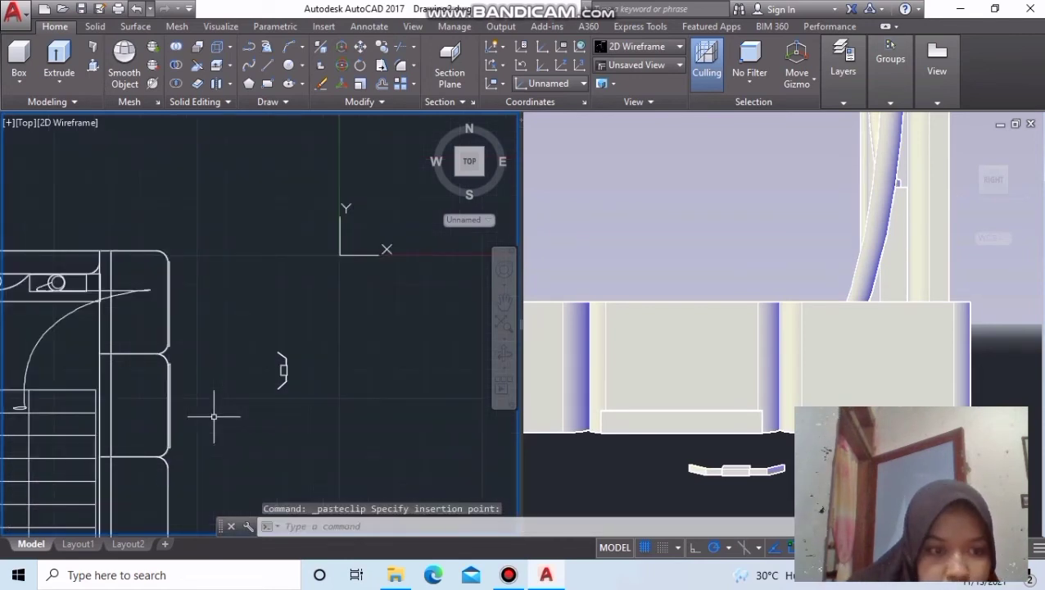
pyautogui.moveTo(214, 415); pyautogui.dragTo(206, 349, button='middle')
pyautogui.hotkey('ctrl', 'v')
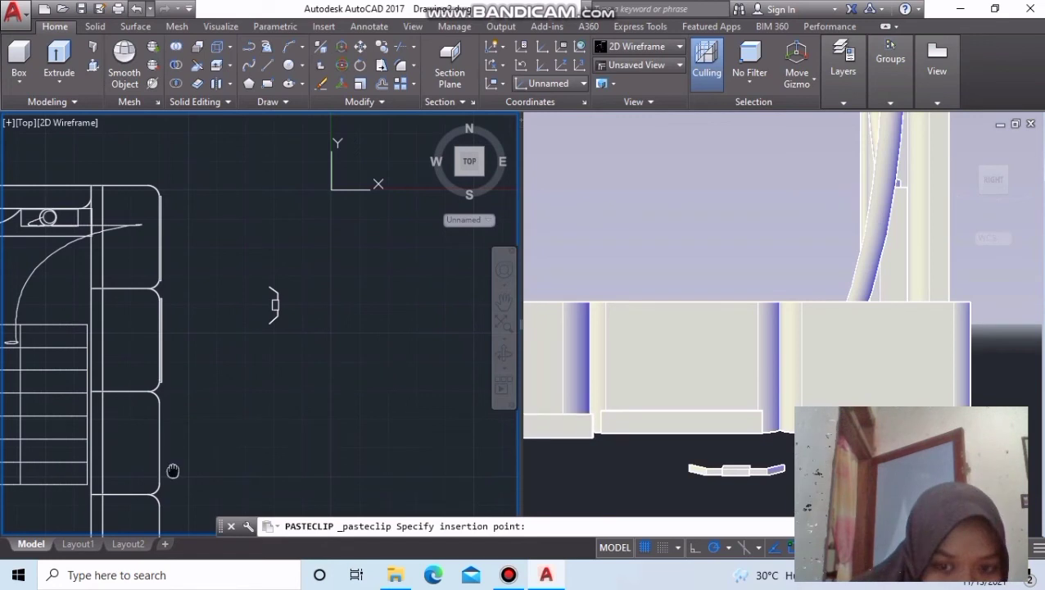
pyautogui.scroll(3, 175, 387)
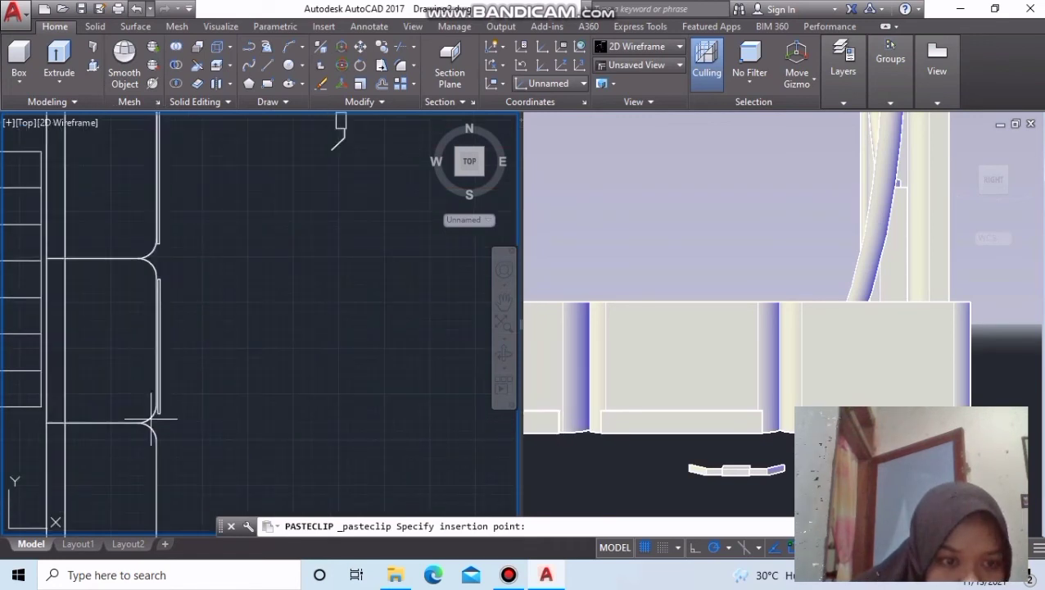
pyautogui.click(151, 420)
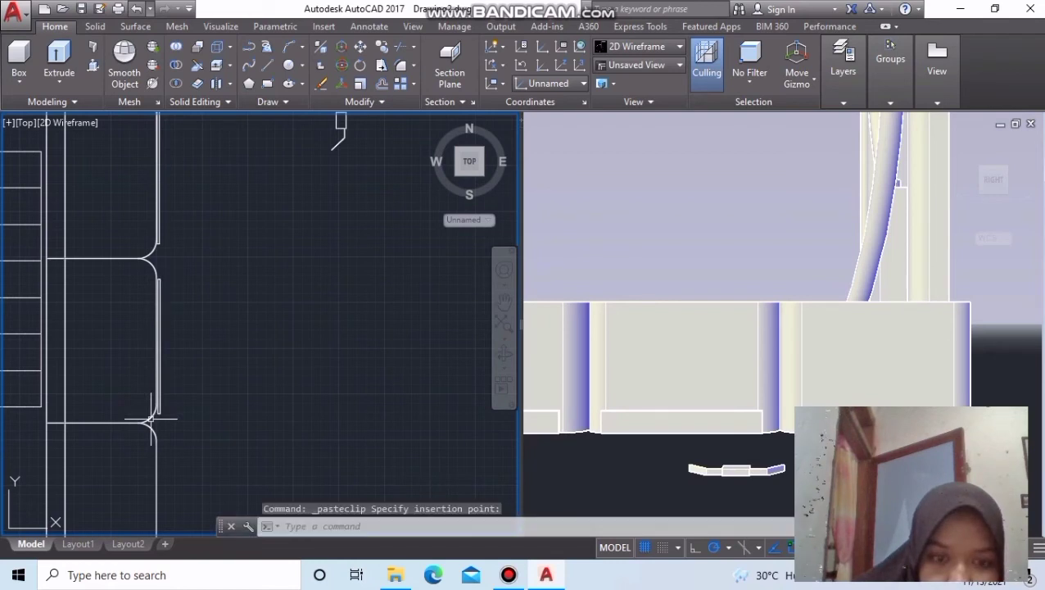
# Step: Paste another panel copy beside the drawer corner and frame the drawer outlines
pyautogui.scroll(-2, 205, 409)
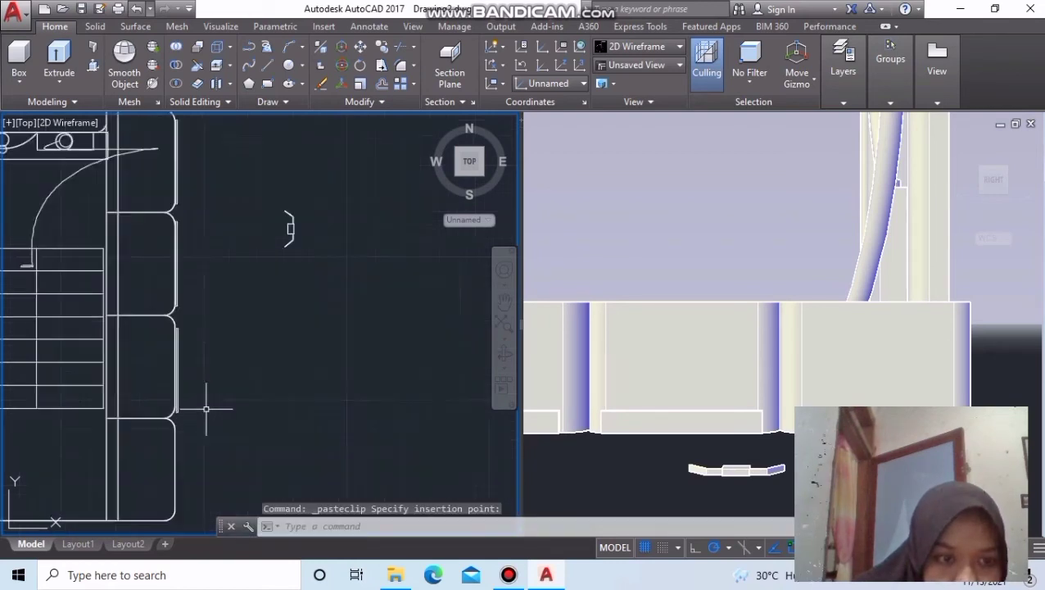
pyautogui.scroll(-1, 205, 409)
pyautogui.moveTo(204, 410); pyautogui.dragTo(205, 375, button='middle')
pyautogui.scroll(5, 204, 462)
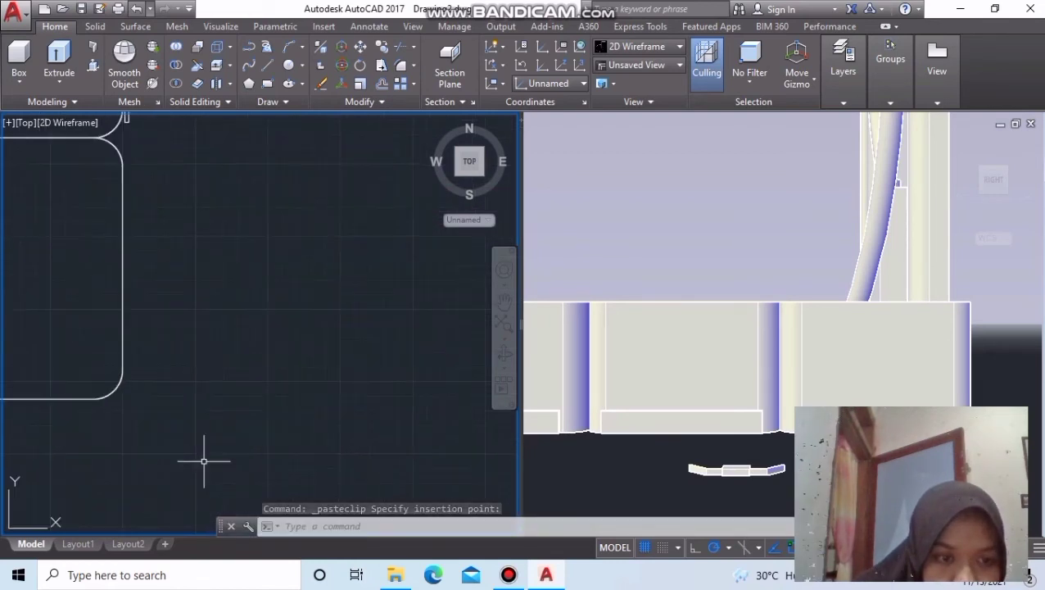
pyautogui.hotkey('ctrl', 'v')
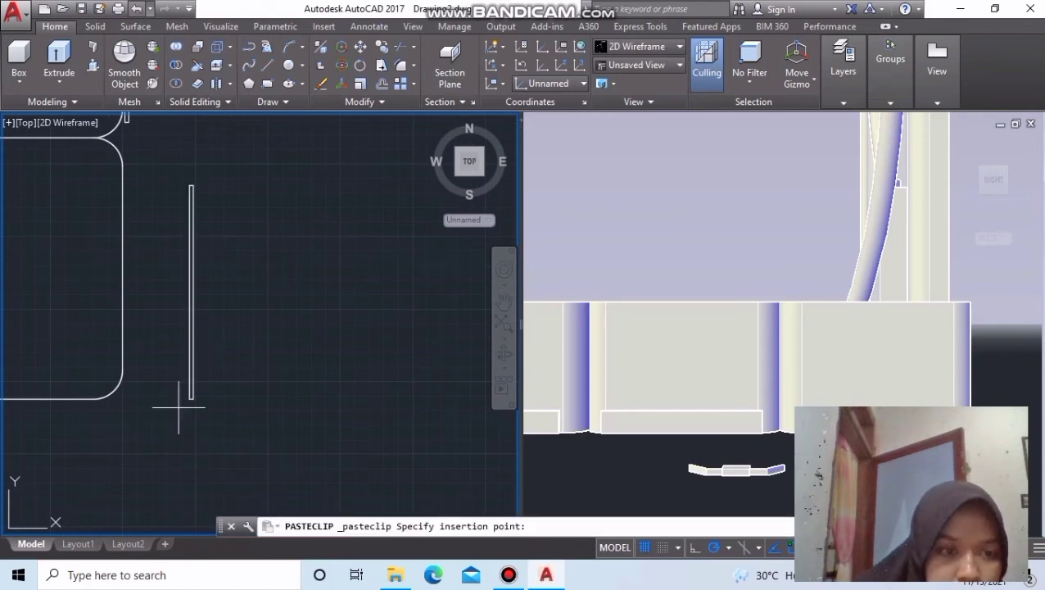
pyautogui.click(114, 381)
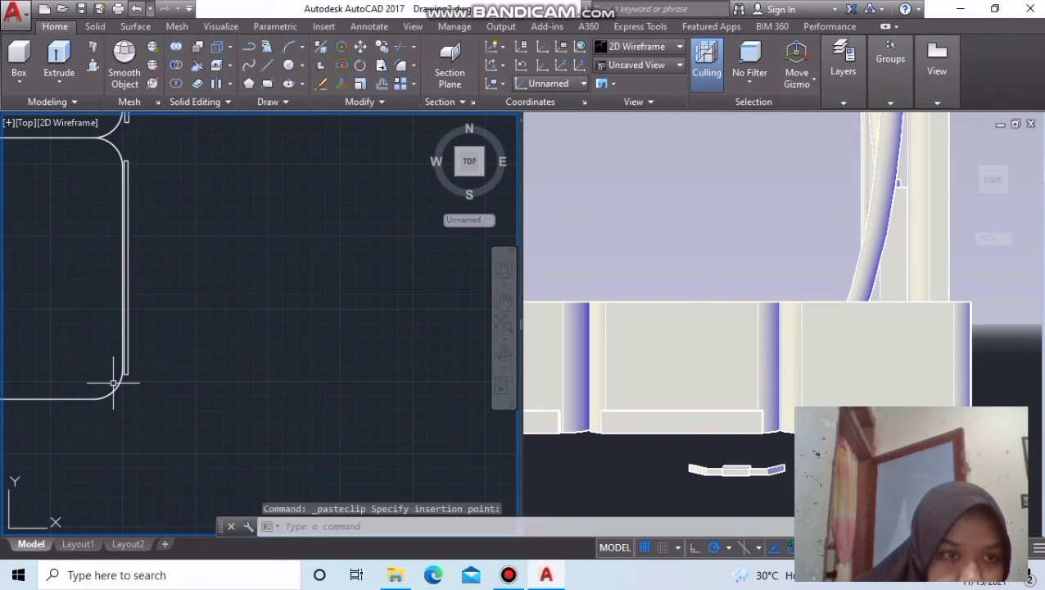
pyautogui.scroll(-3, 251, 435)
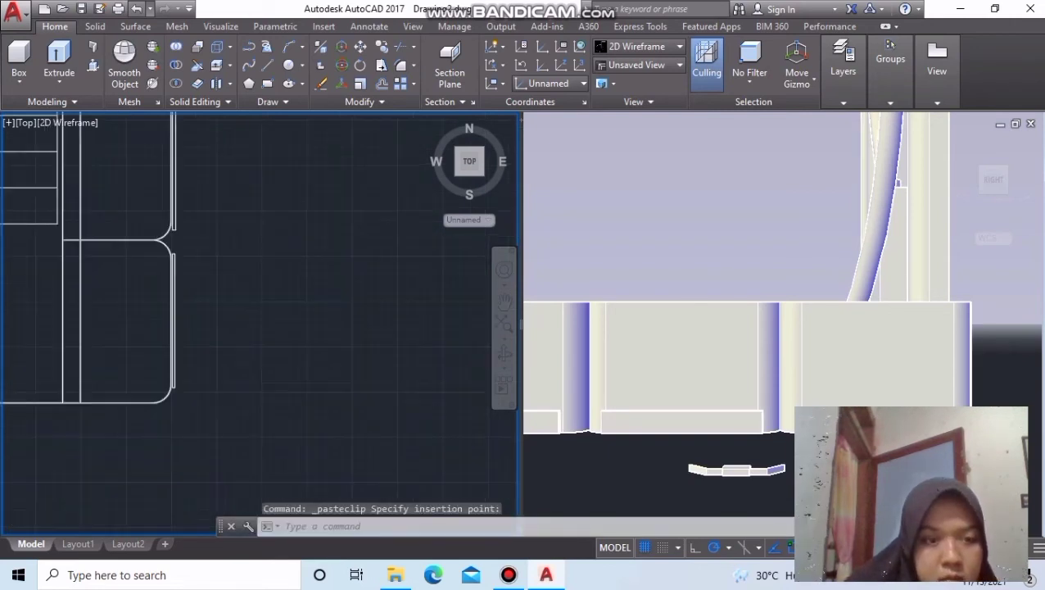
pyautogui.scroll(-3, 258, 327)
pyautogui.scroll(3, 258, 328)
pyautogui.moveTo(256, 326)
pyautogui.mouseDown(button='middle')
pyautogui.moveTo(224, 402)
pyautogui.moveTo(194, 436)
pyautogui.mouseUp(button='middle')
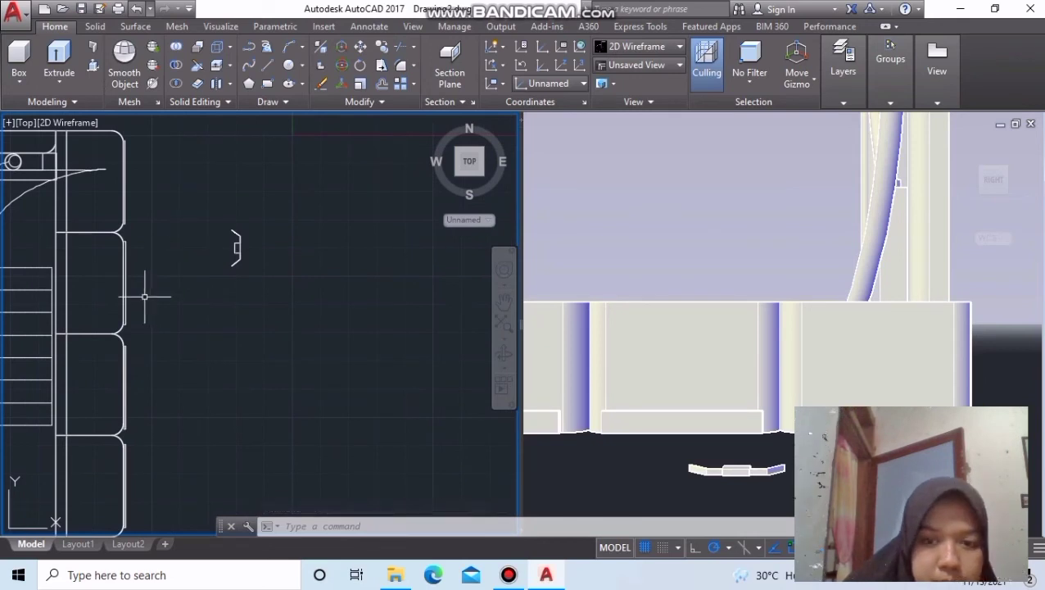
# Step: Activate the right side viewport and zoom to frame the four drawer fronts
pyautogui.click(637, 237)
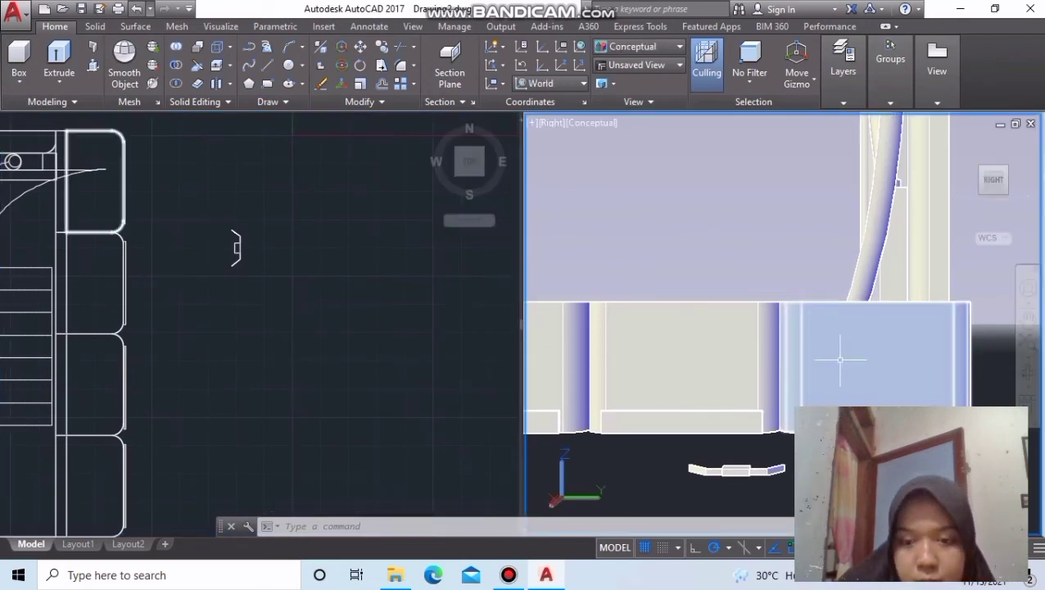
pyautogui.scroll(-2, 738, 271)
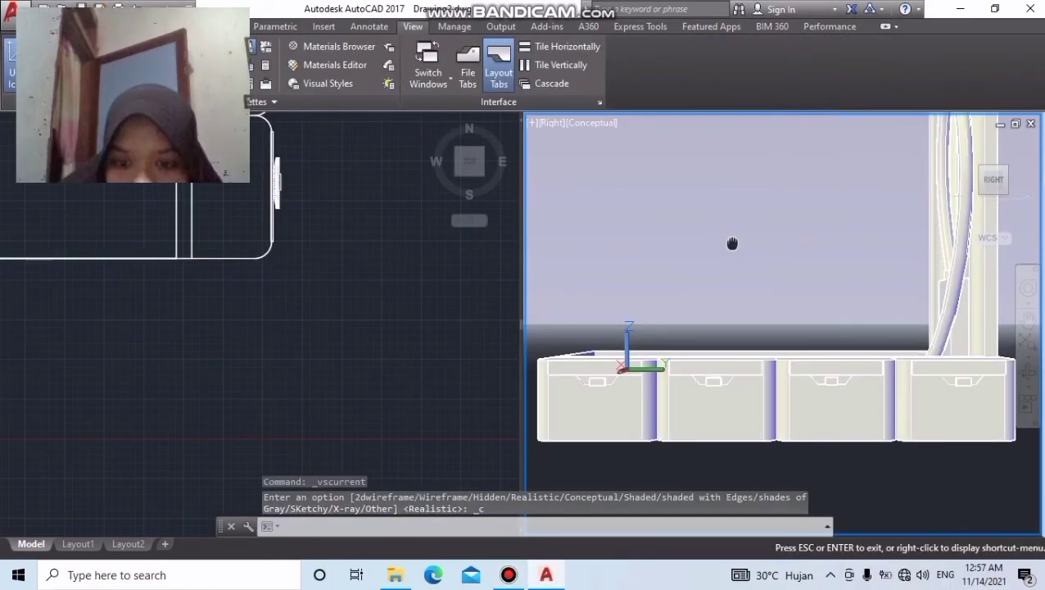
pyautogui.press('Escape')
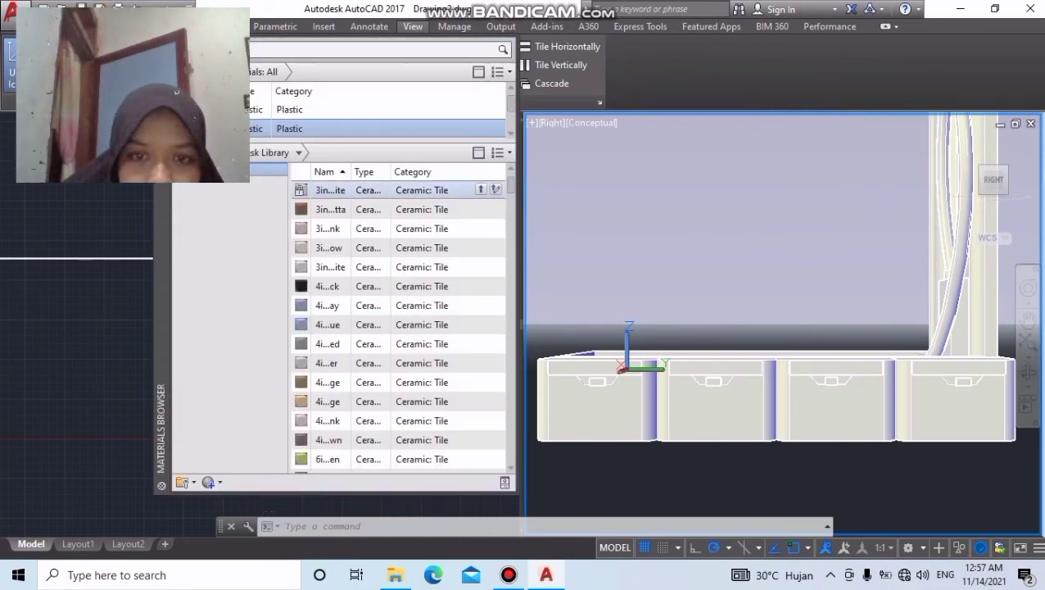
# Step: Apply the grey library plastic material to the first and third drawers
pyautogui.scroll(-5, 401, 328)
pyautogui.scroll(-5, 401, 327)
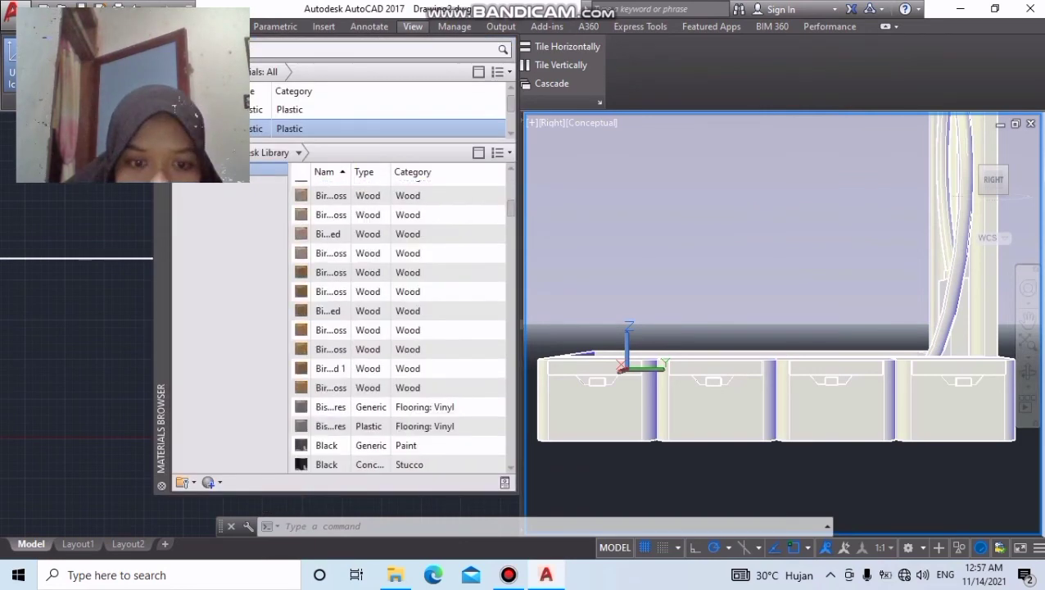
pyautogui.scroll(-5, 402, 327)
pyautogui.scroll(-5, 401, 327)
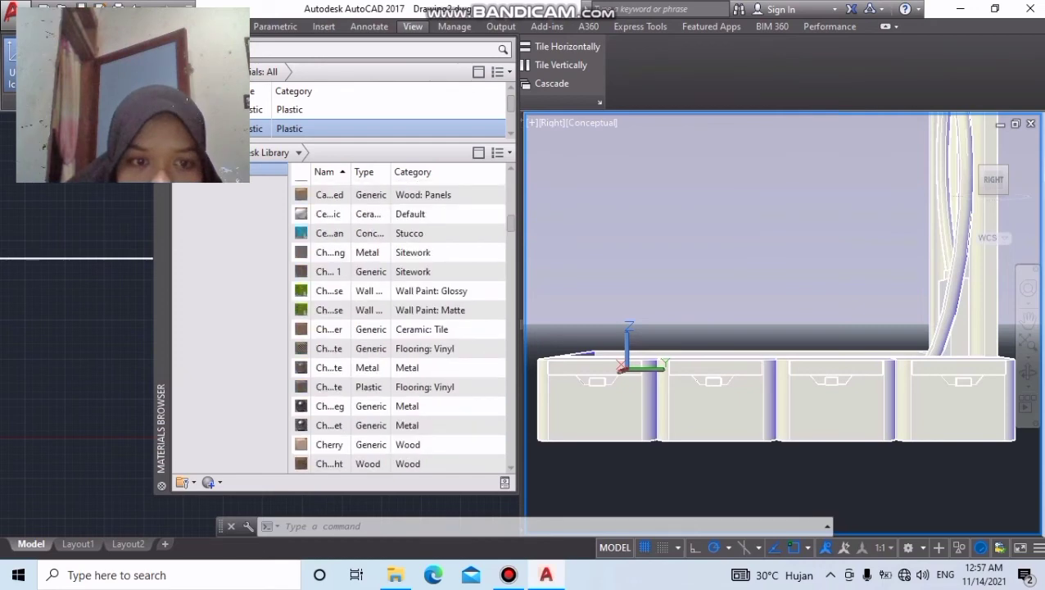
pyautogui.scroll(-5, 401, 369)
pyautogui.scroll(-5, 401, 369)
pyautogui.scroll(-5, 401, 369)
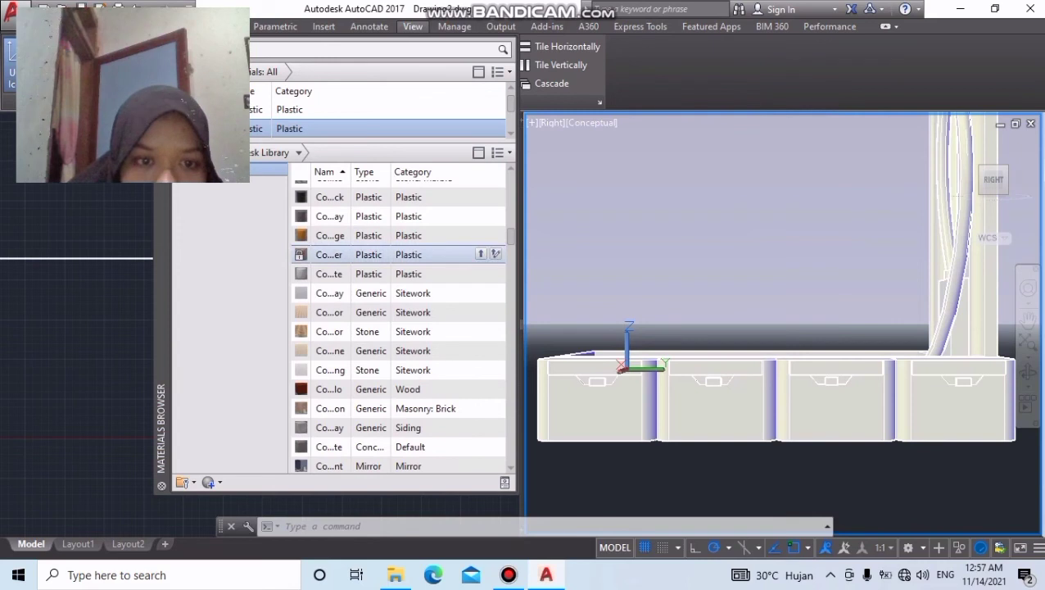
pyautogui.moveTo(328, 273)
pyautogui.mouseDown()
pyautogui.moveTo(587, 402)
pyautogui.moveTo(721, 398)
pyautogui.mouseUp()
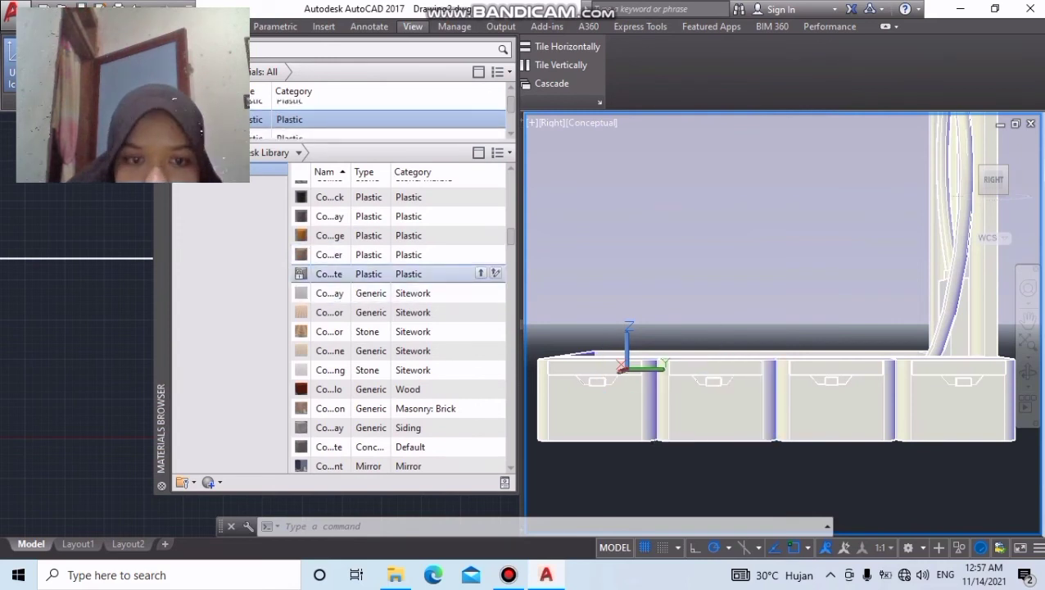
pyautogui.moveTo(327, 274); pyautogui.dragTo(832, 402)
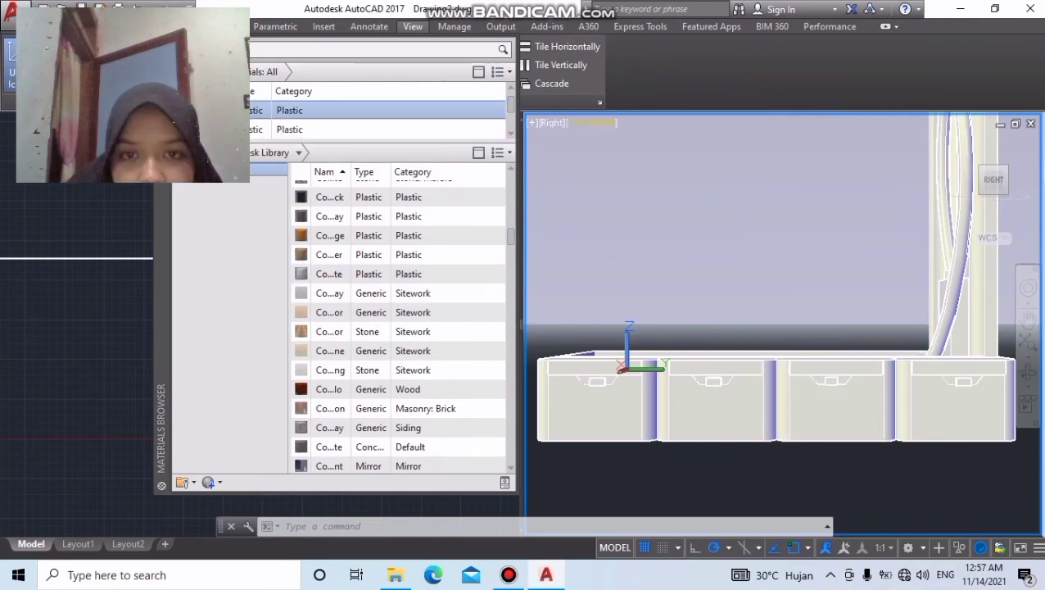
# Step: Switch the side view to Realistic shading and give the fourth drawer the grey plastic
pyautogui.click(594, 122)
pyautogui.click(640, 212)
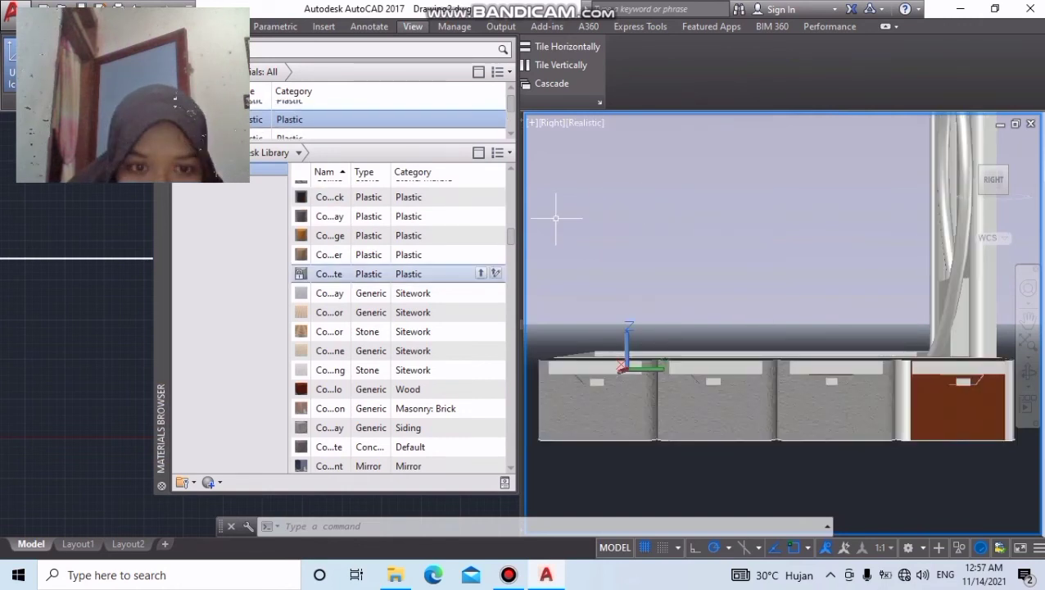
pyautogui.moveTo(483, 273); pyautogui.dragTo(831, 350)
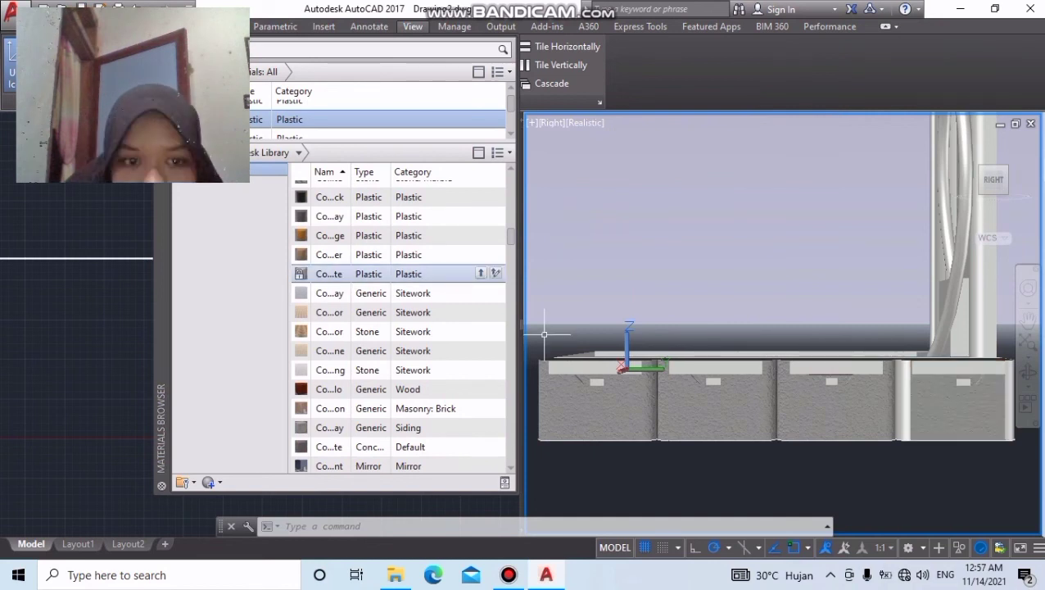
pyautogui.click(954, 401)
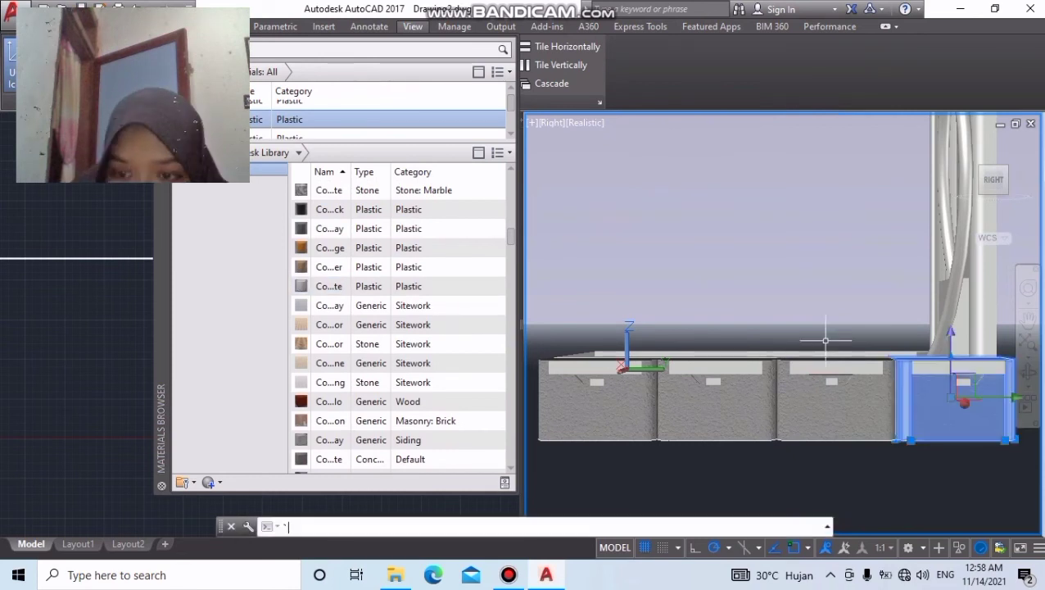
pyautogui.press('Escape')
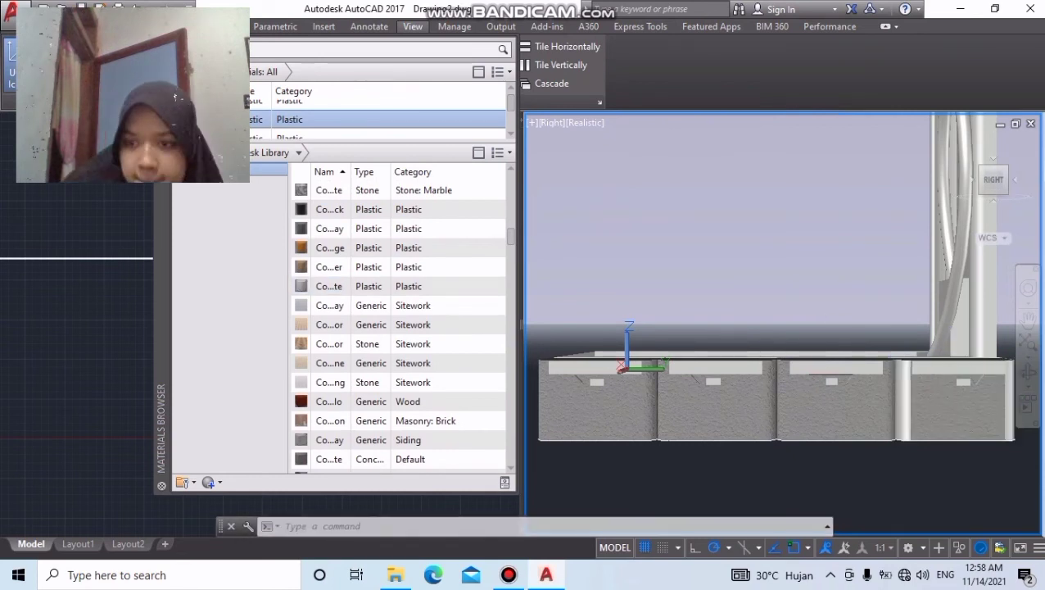
# Step: From the front view, drag a dark striped fabric material onto the left base section
pyautogui.click(972, 179)
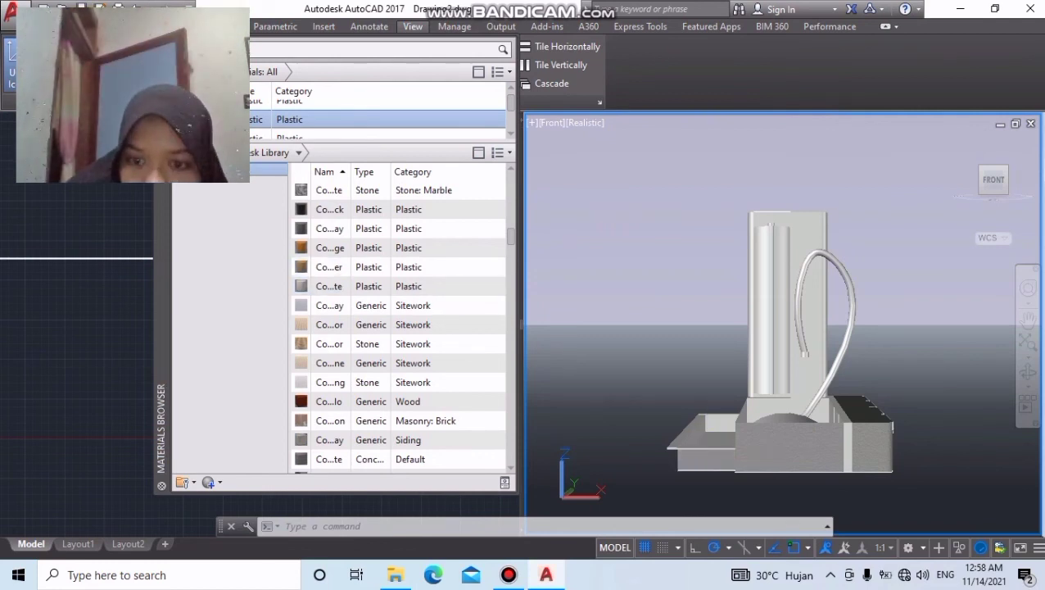
pyautogui.moveTo(328, 267); pyautogui.dragTo(701, 431)
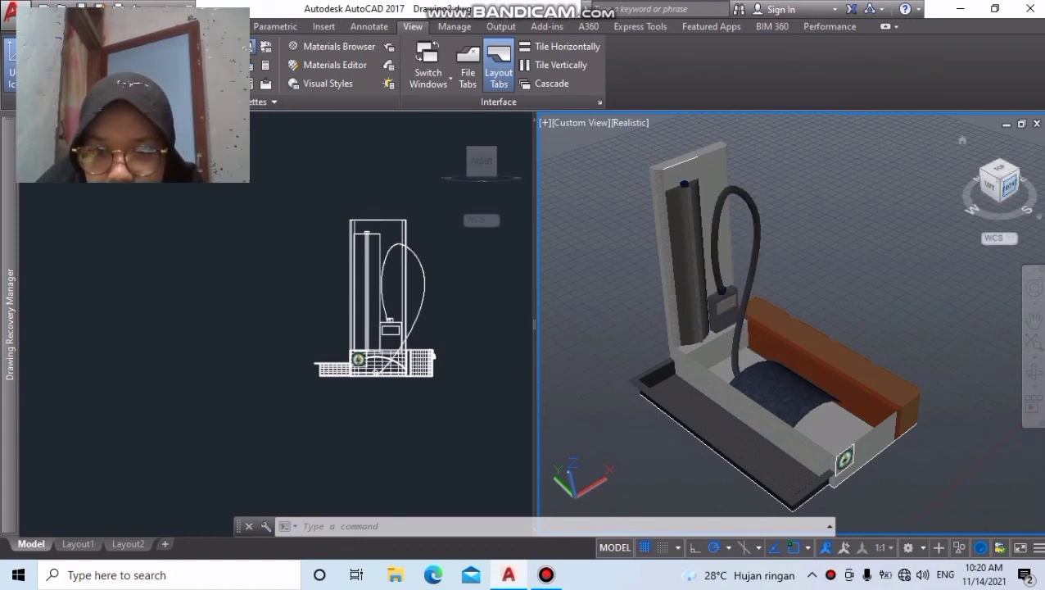
# Step: Check the textured sofa-bed from the front, then left, finishing in top view
pyautogui.click(1009, 184)
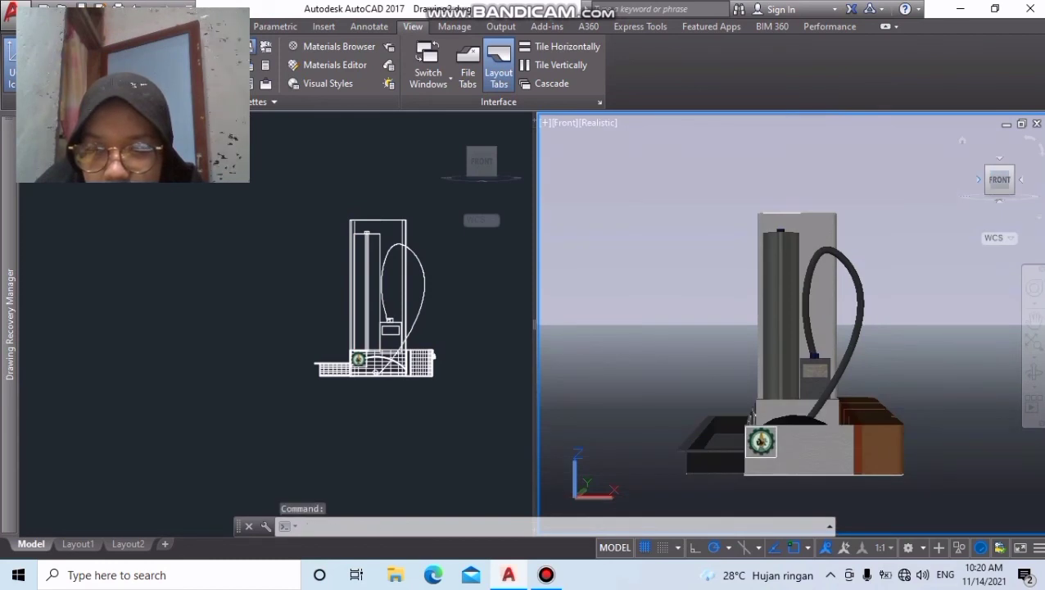
pyautogui.click(978, 178)
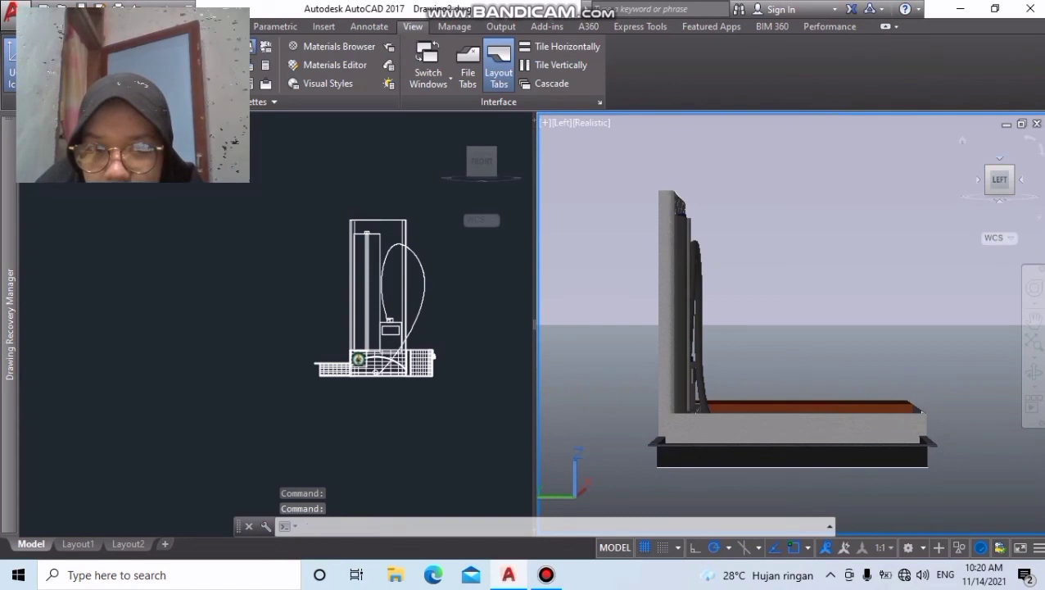
pyautogui.click(999, 158)
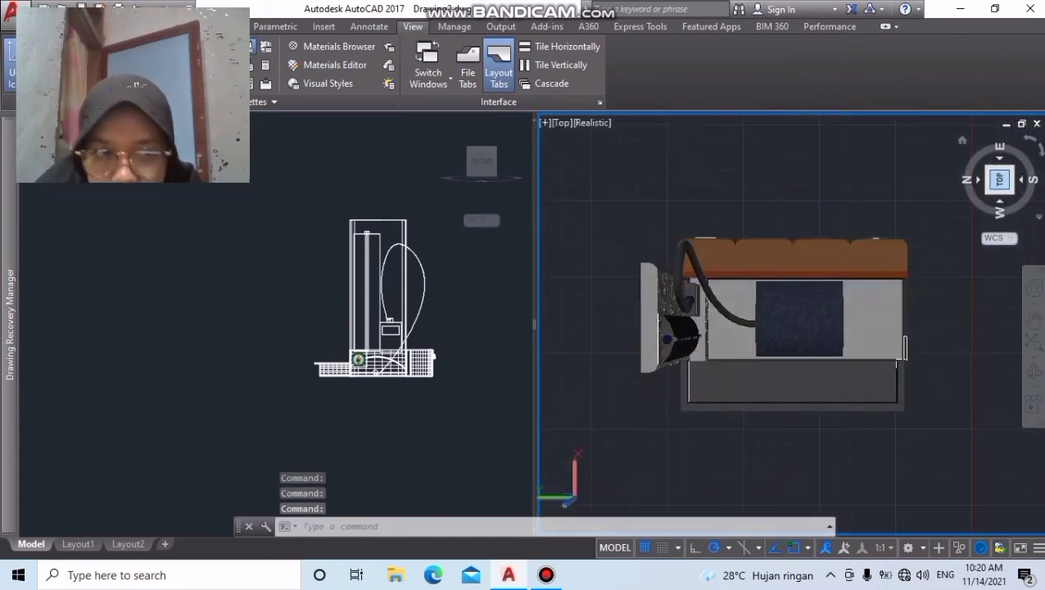